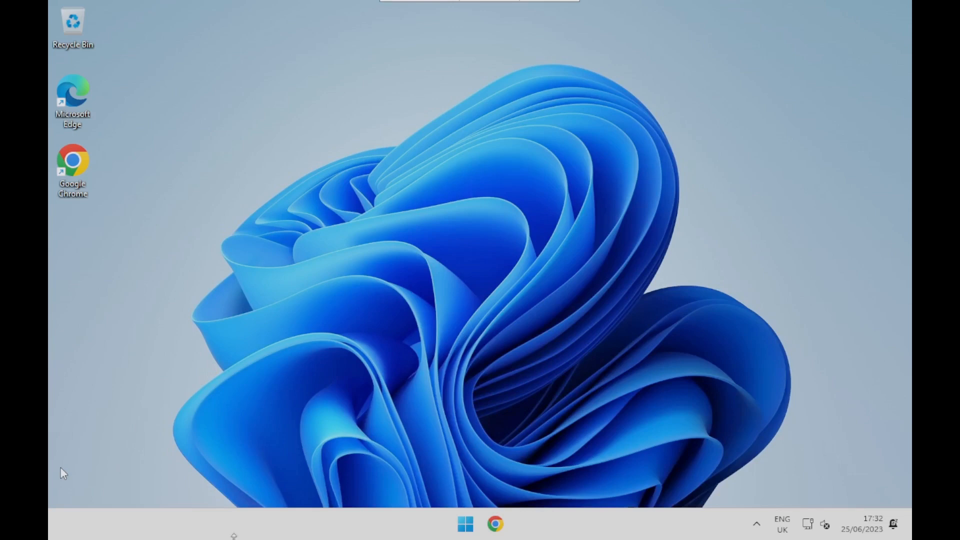
- Start Google Chrome and go to the proxmox.com website
{"action": "double_click", "coordinate": [80, 167]}
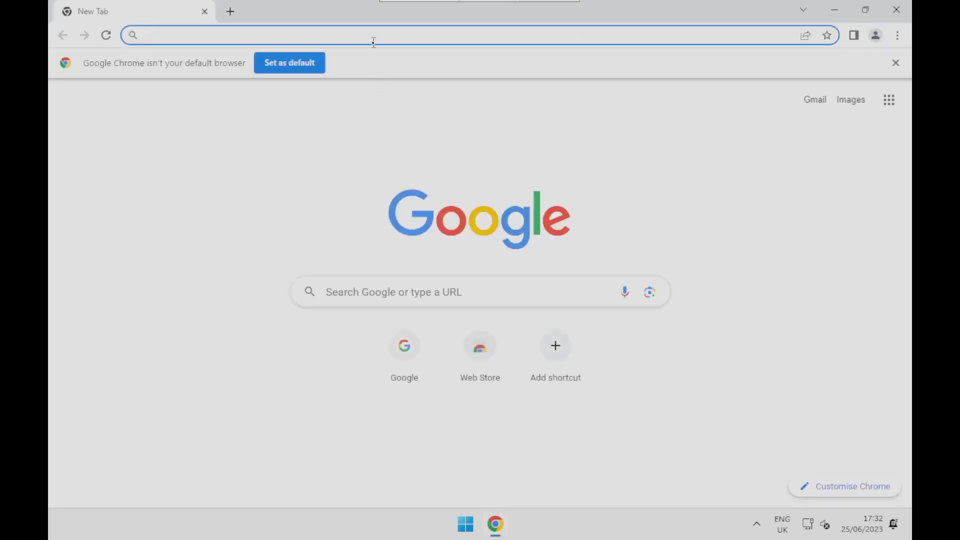
{"action": "left_click", "coordinate": [373, 41]}
{"action": "type", "text": "proxmox.co"}
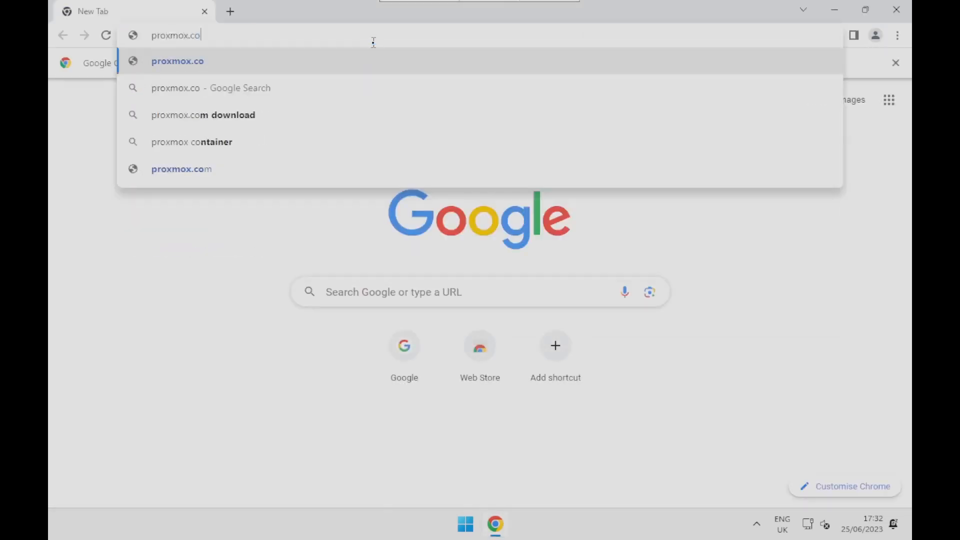
{"action": "key", "text": "Return"}
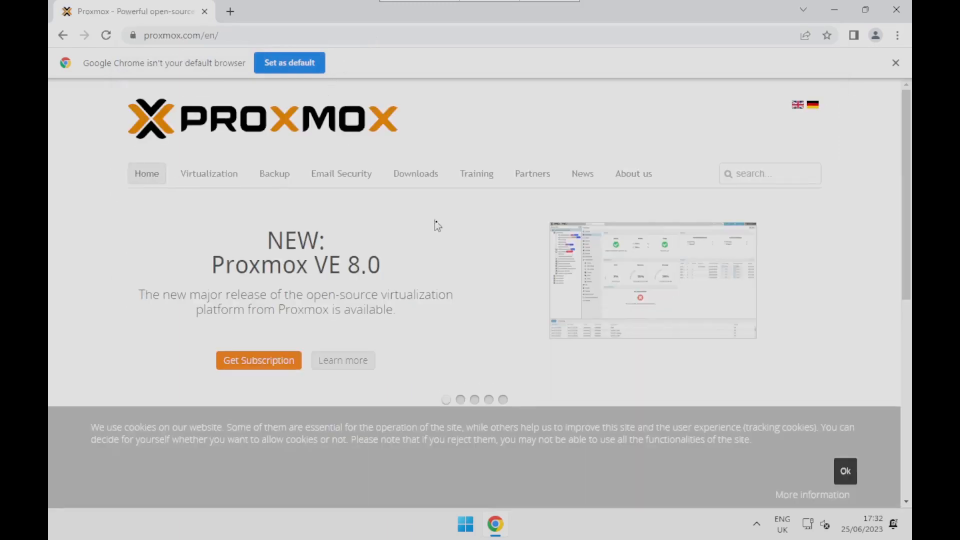
- Download the Proxmox VE 8.0 ISO Installer from the site's Proxmox Virtual Environment ISO images, accepting the cookie notice
{"action": "left_click", "coordinate": [413, 187]}
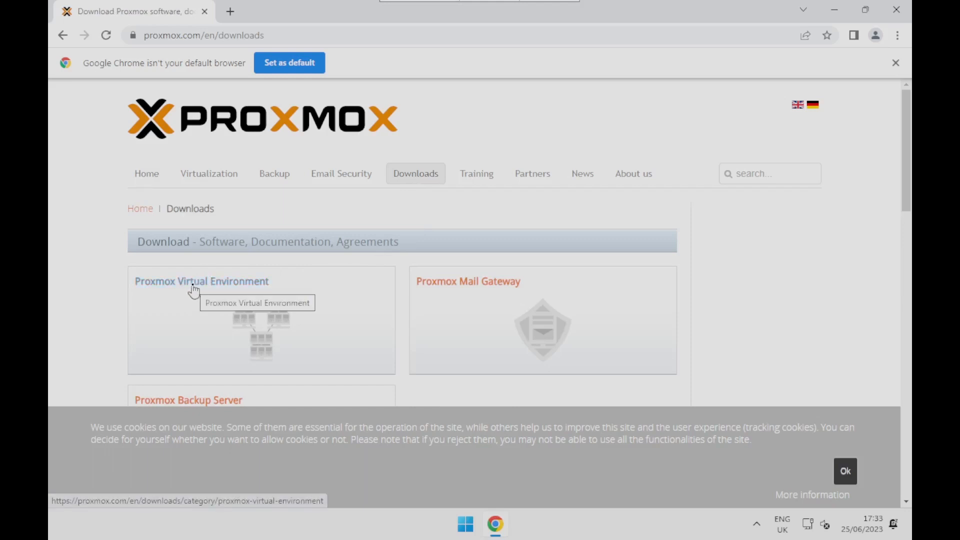
{"action": "left_click", "coordinate": [194, 291]}
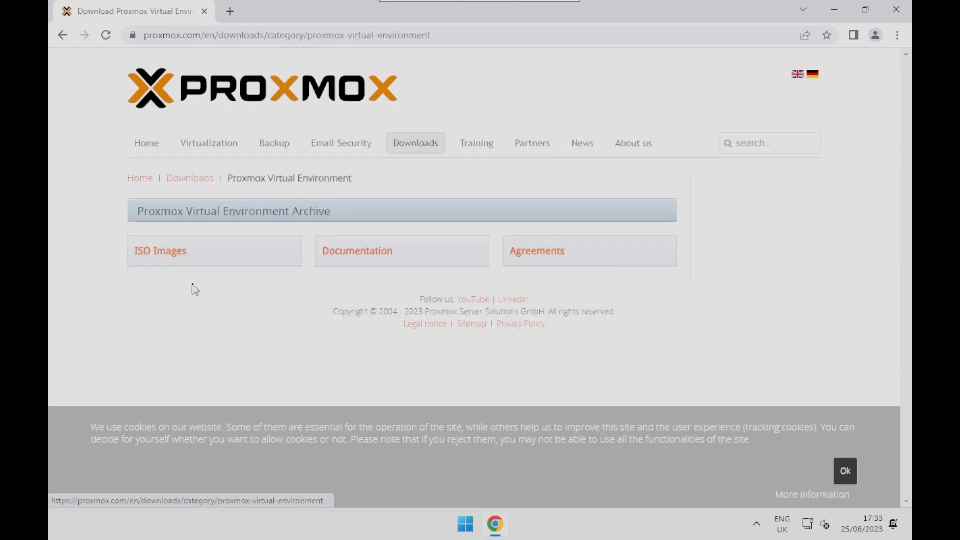
{"action": "left_click", "coordinate": [162, 261]}
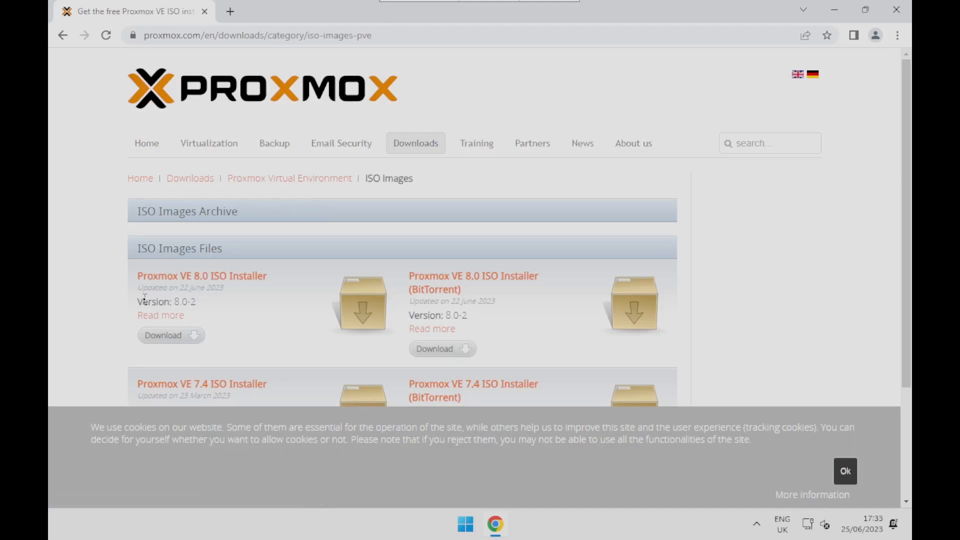
{"action": "left_click", "coordinate": [845, 471]}
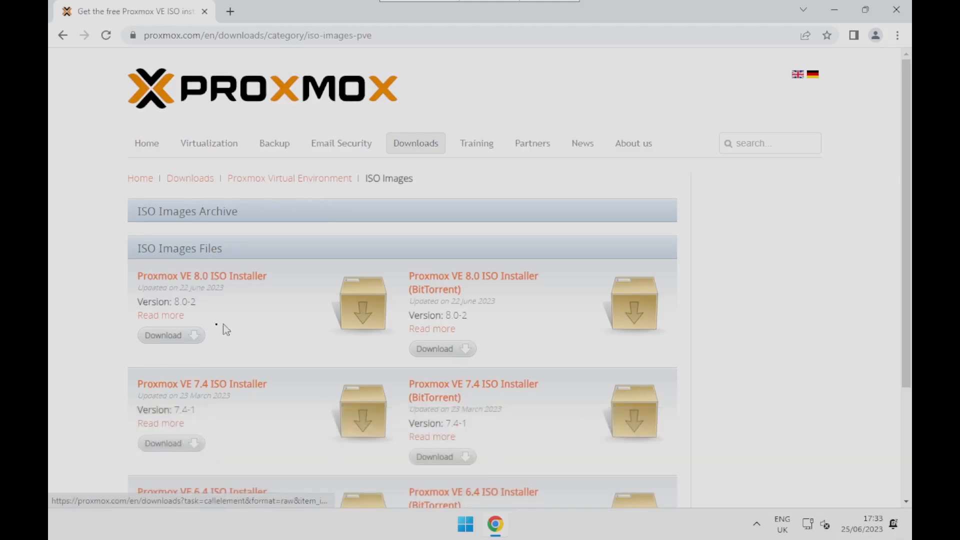
{"action": "left_click", "coordinate": [172, 335]}
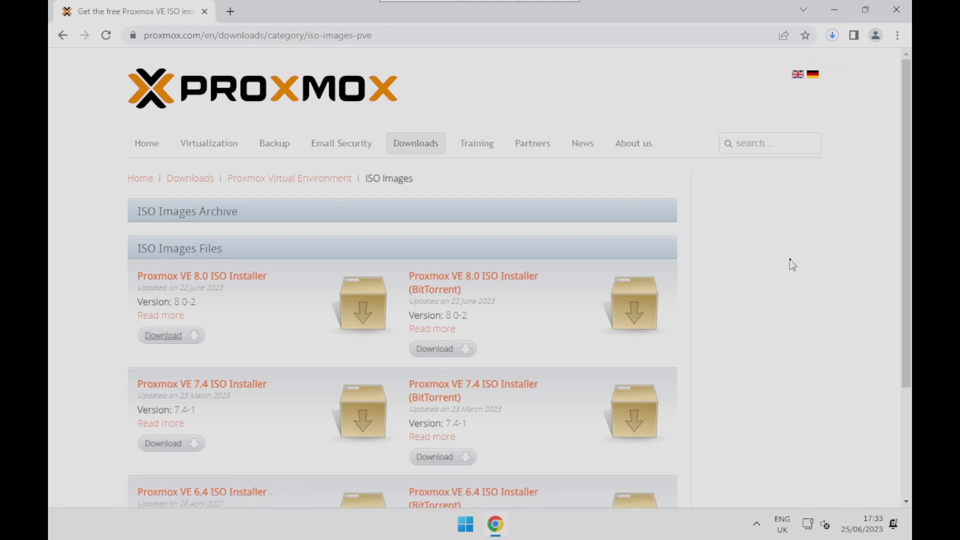
- Check the ISO's progress in the browser's download list, and return to the Proxmox ISO images page
{"action": "key", "text": "ctrl+j"}
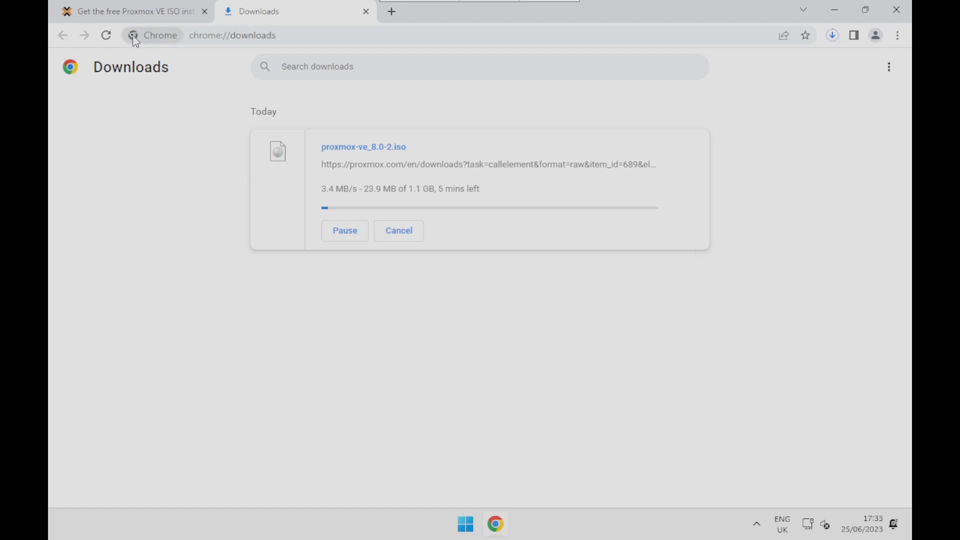
{"action": "left_click", "coordinate": [155, 20]}
{"action": "left_click", "coordinate": [274, 39]}
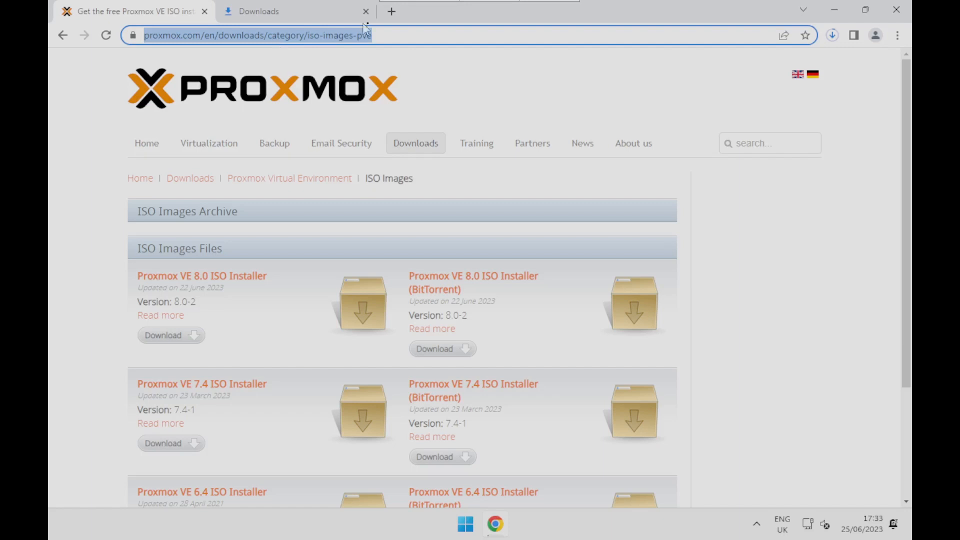
- Try to open the address belena.io/etcher in a new browser tab
{"action": "left_click", "coordinate": [392, 11]}
{"action": "type", "text": "b"}
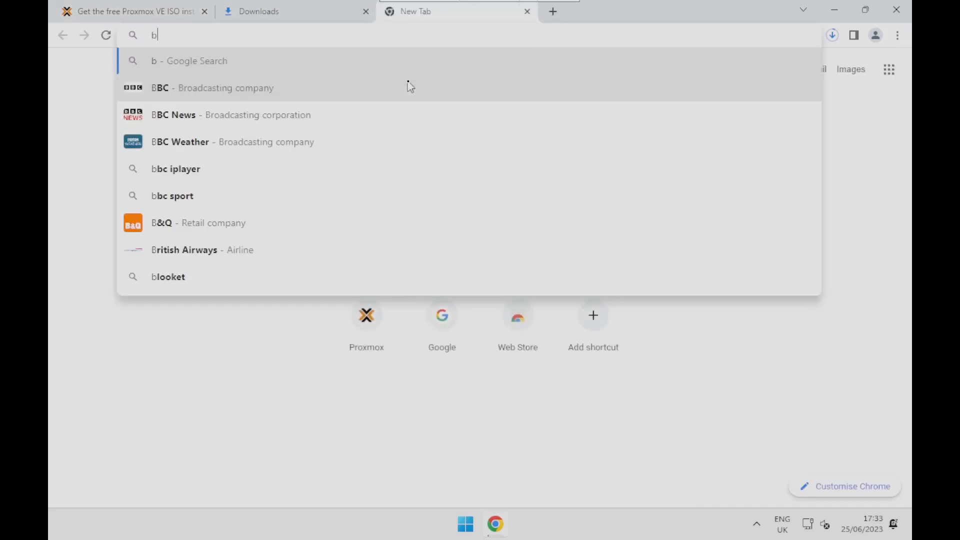
{"action": "type", "text": "elena."}
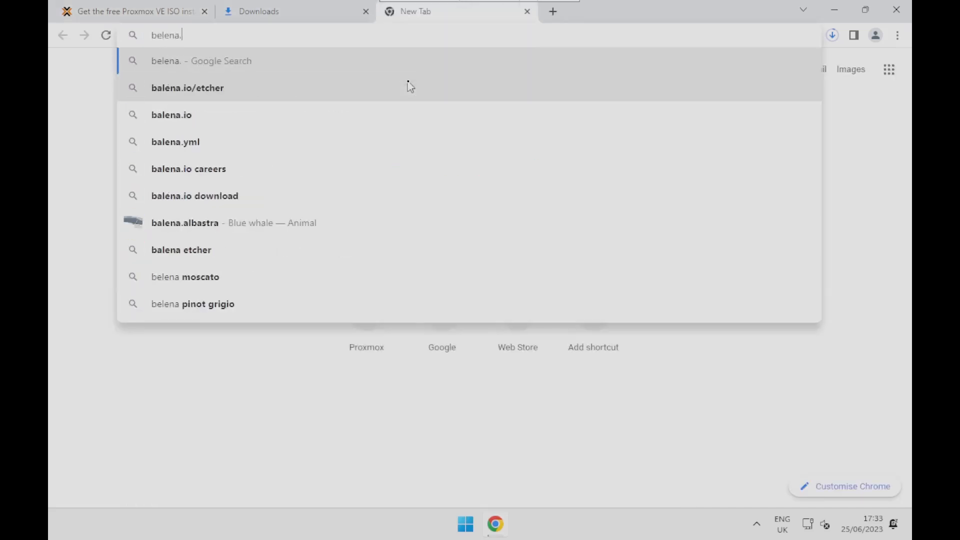
{"action": "type", "text": "io/etcher"}
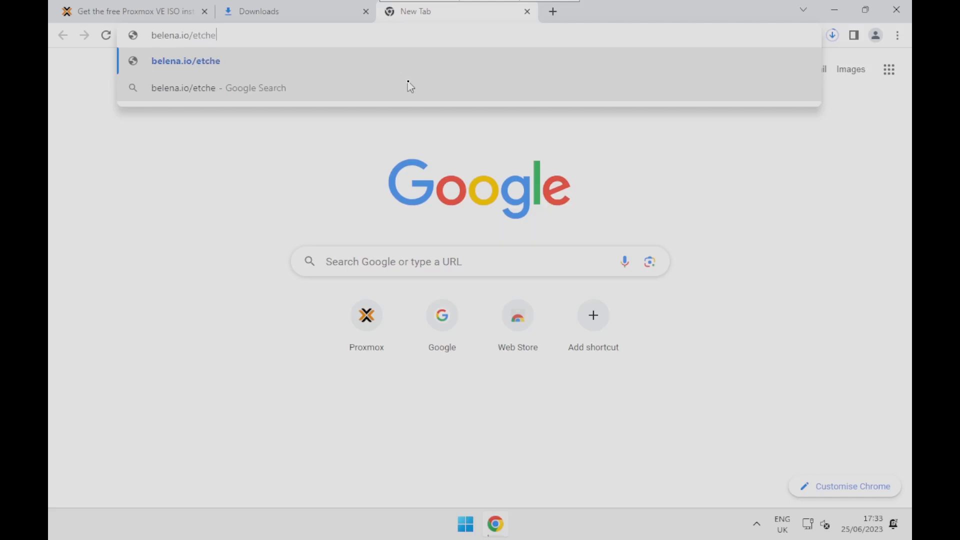
{"action": "key", "text": "Return"}
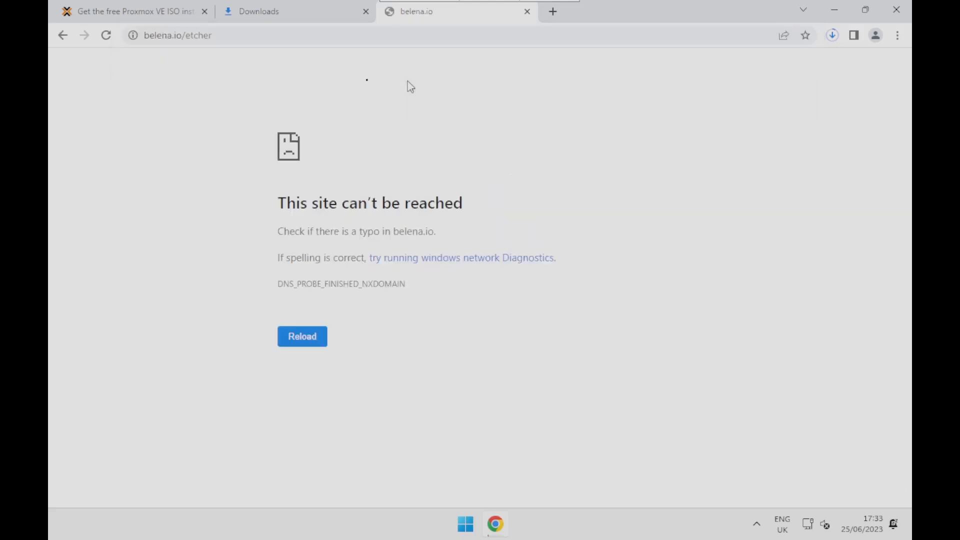
- Correct the misspelled address to balena.io/etcher and load the page
{"action": "left_click", "coordinate": [320, 35]}
{"action": "left_click", "coordinate": [150, 36]}
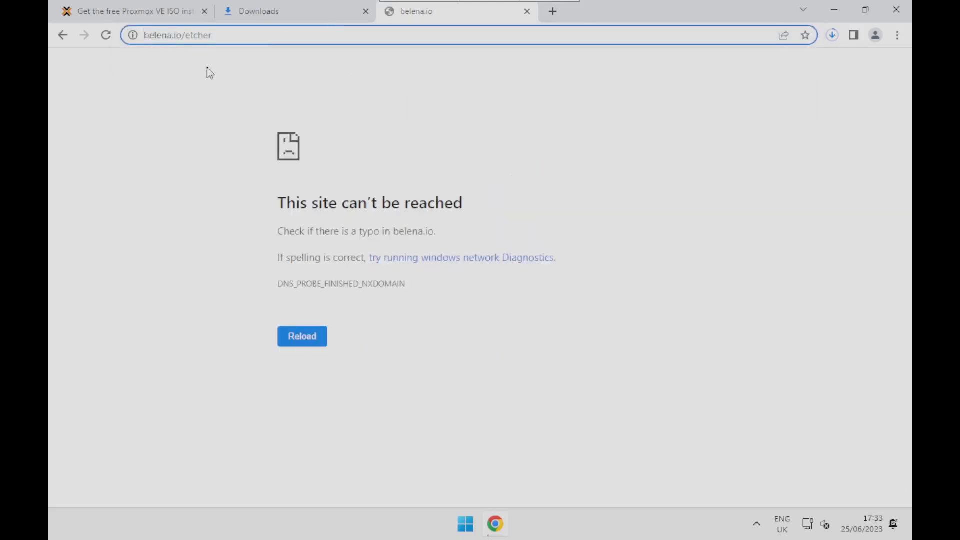
{"action": "key", "text": "Delete"}
{"action": "type", "text": "a"}
{"action": "key", "text": "Return"}
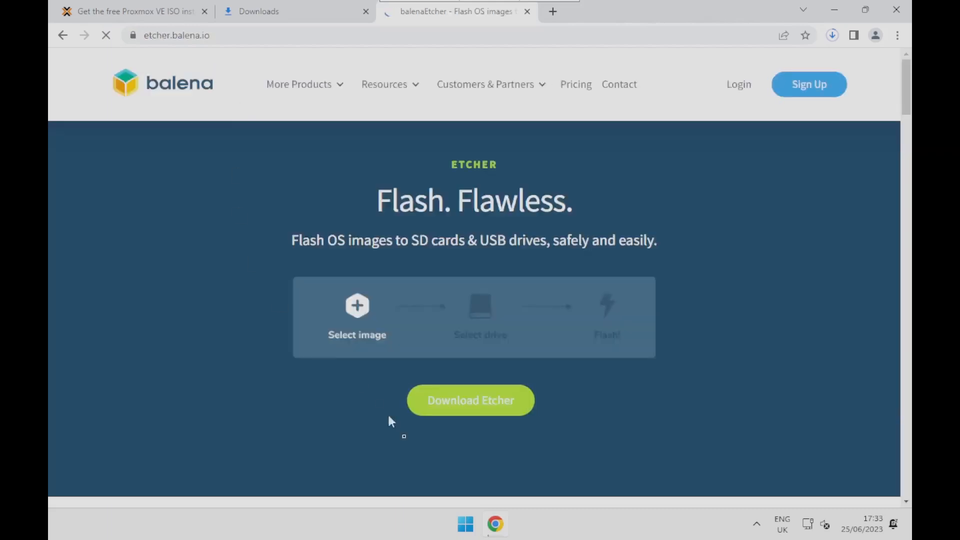
- Download the Etcher for Windows (x86|x64) installer and view the download list
{"action": "left_click", "coordinate": [502, 409]}
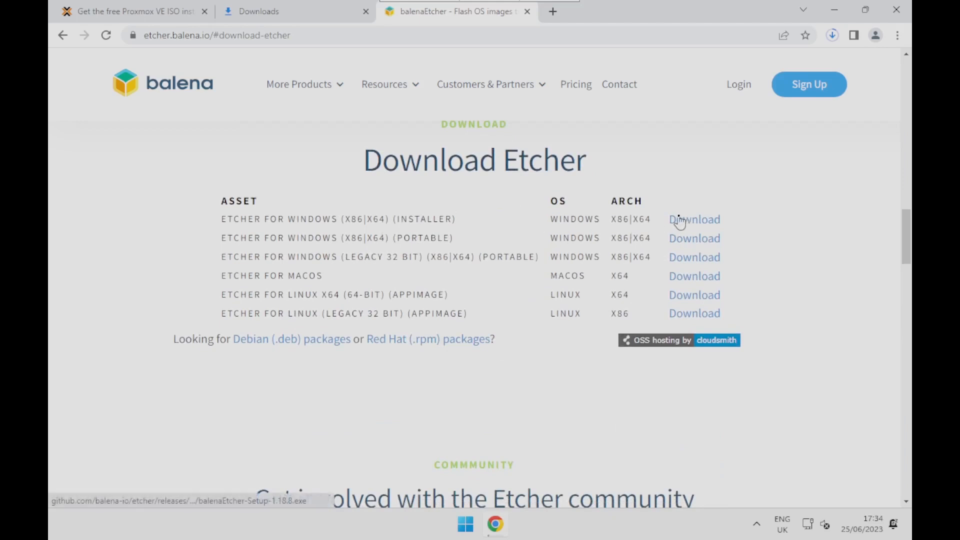
{"action": "left_click", "coordinate": [697, 220]}
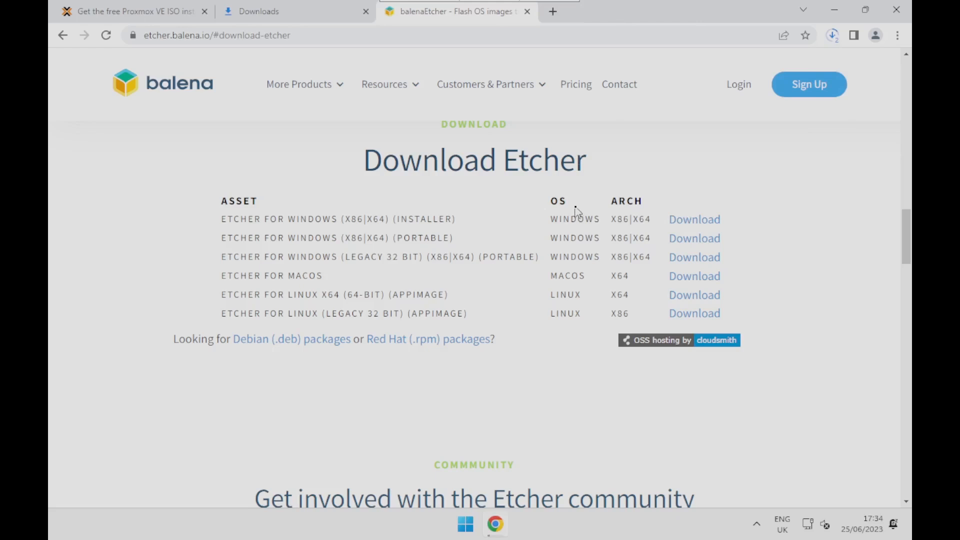
{"action": "key", "text": "ctrl+j"}
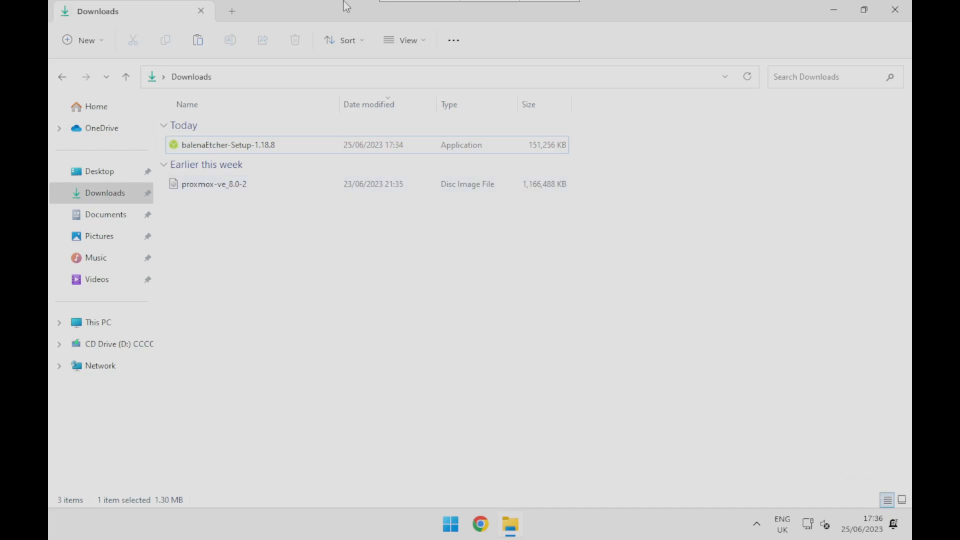
- Run balenaEtcher-Setup-1.18.8 from the Downloads folder and accept its license agreement to install it
{"action": "double_click", "coordinate": [247, 146]}
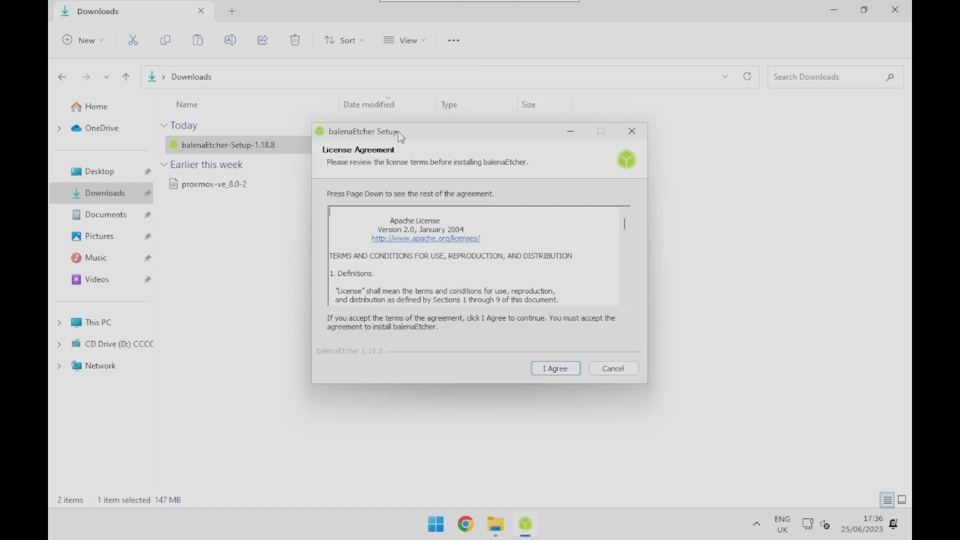
{"action": "left_click_drag", "start_coordinate": [399, 132], "coordinate": [355, 132]}
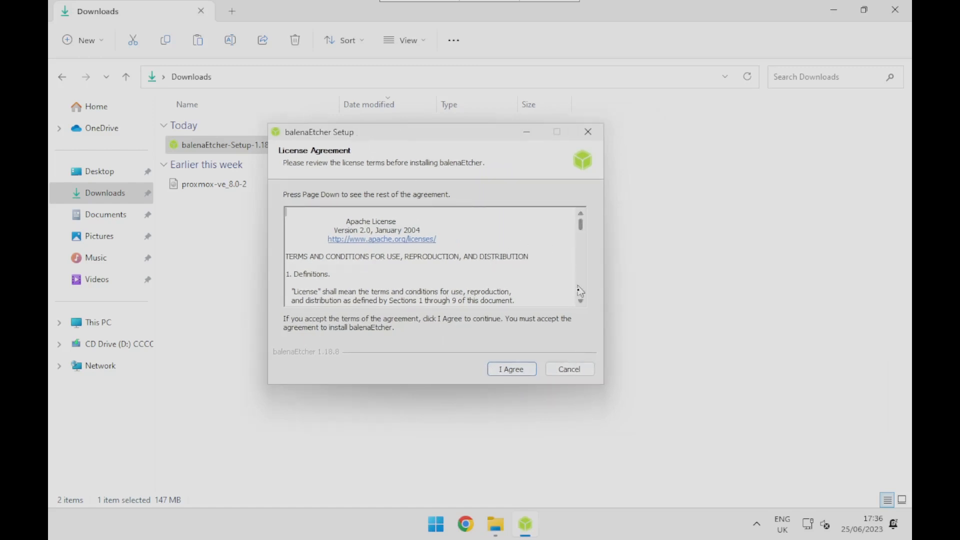
{"action": "left_click", "coordinate": [512, 369]}
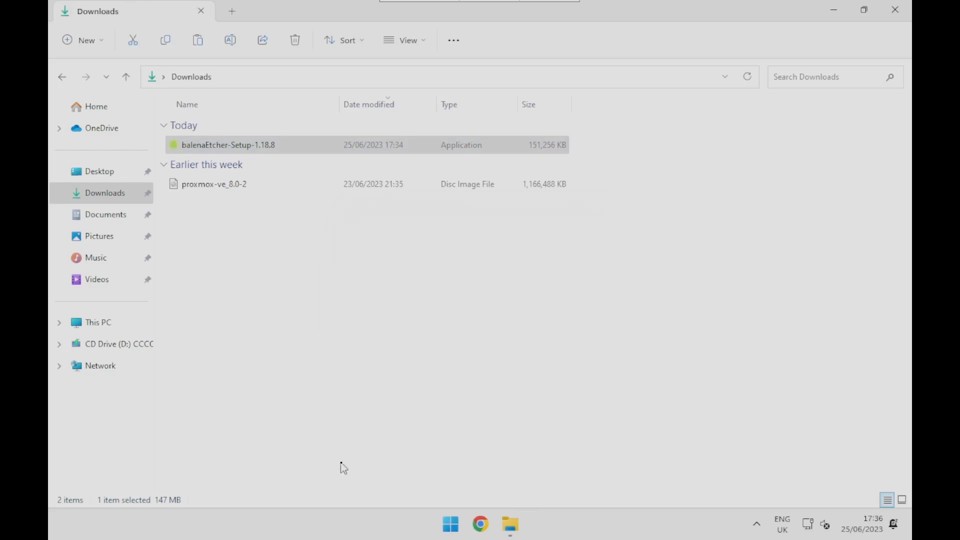
- Launch balenaEtcher from the list of installed apps and reposition its window
{"action": "left_click", "coordinate": [450, 524]}
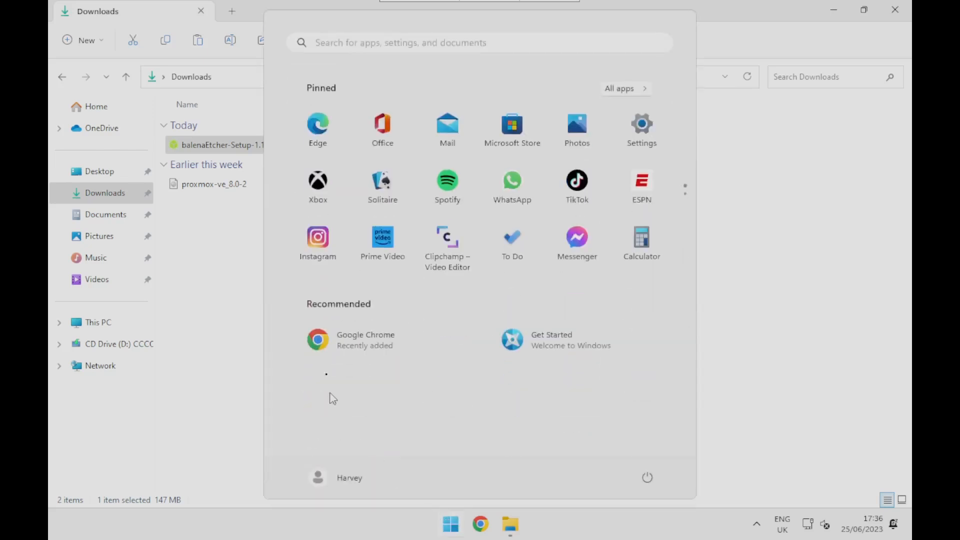
{"action": "left_click", "coordinate": [632, 89]}
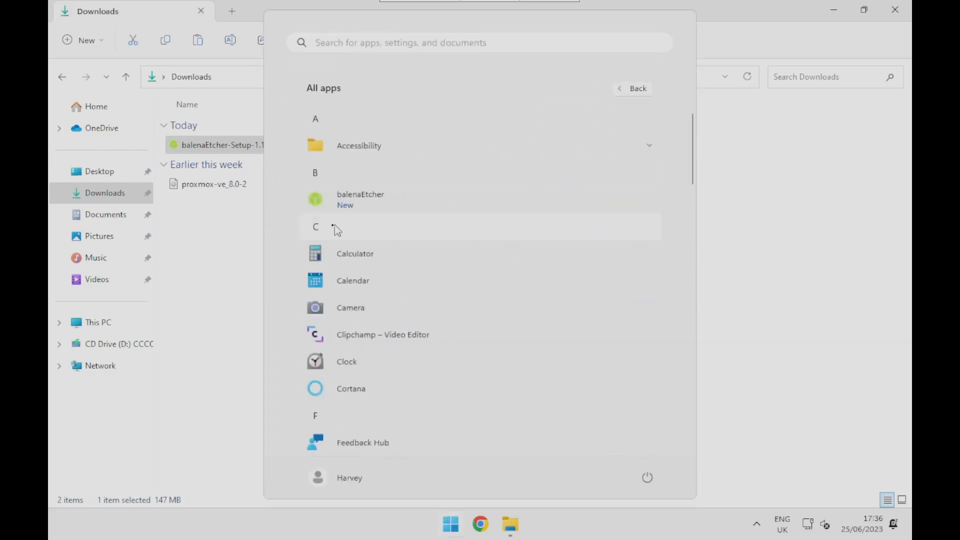
{"action": "left_click", "coordinate": [365, 206]}
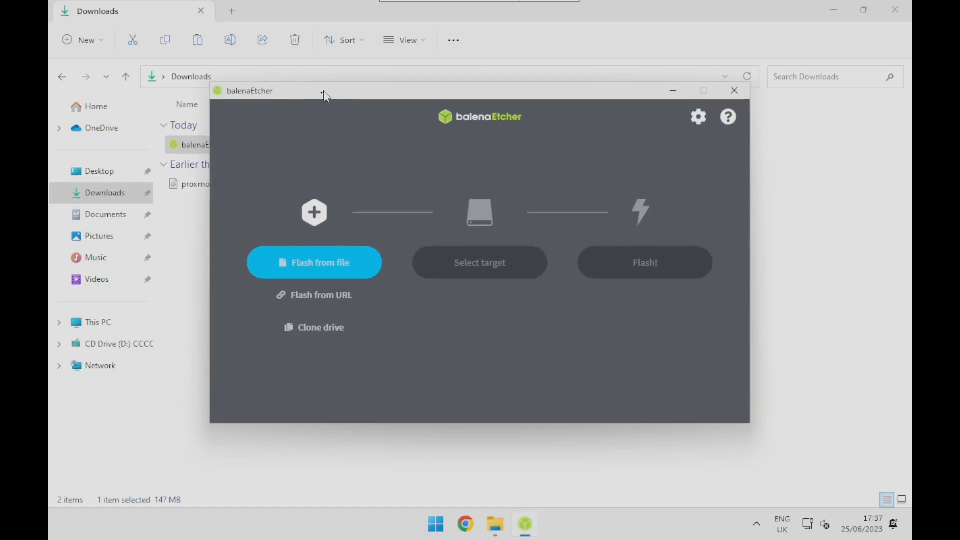
{"action": "left_click_drag", "start_coordinate": [324, 95], "coordinate": [279, 100]}
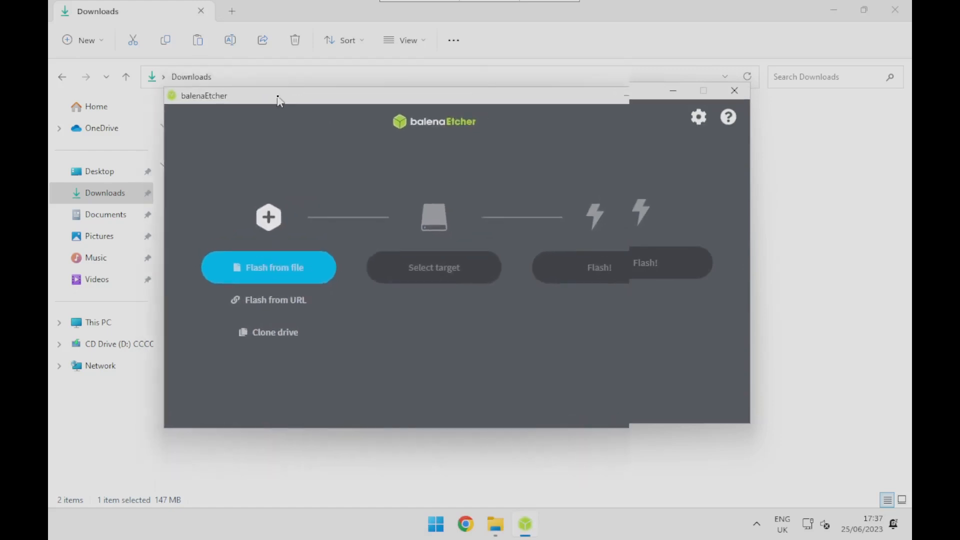
- Choose the proxmox-ve_8.0-2 disc image in the Downloads folder as the file to flash
{"action": "left_click", "coordinate": [263, 273]}
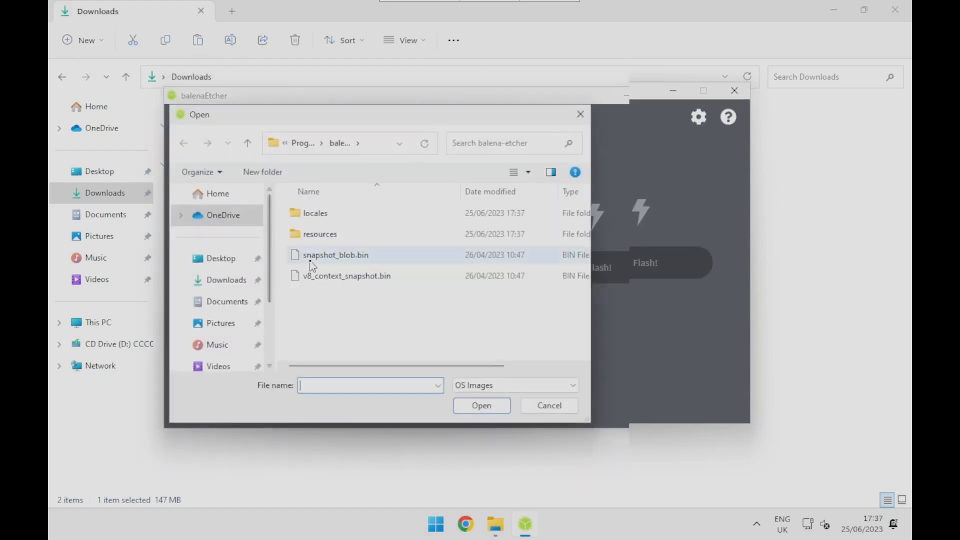
{"action": "left_click", "coordinate": [210, 285]}
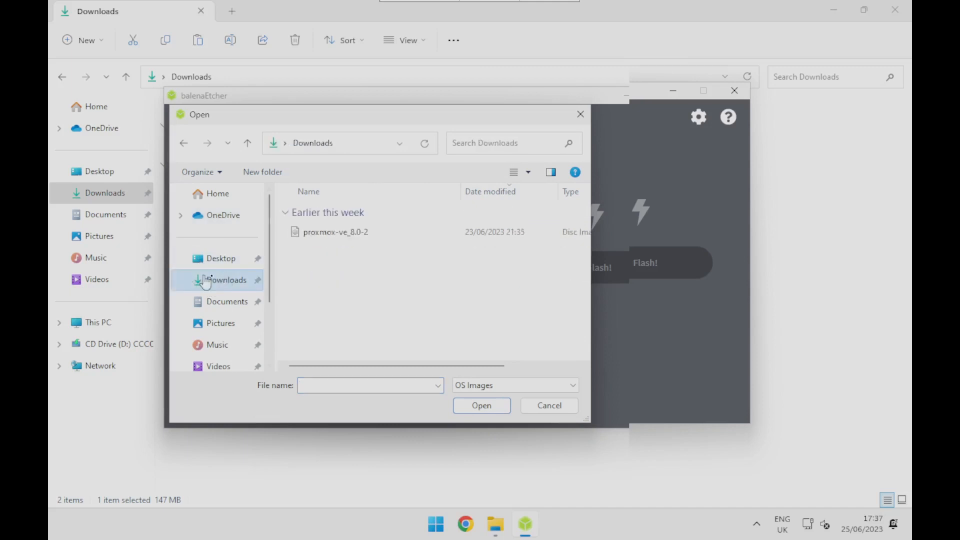
{"action": "double_click", "coordinate": [342, 233]}
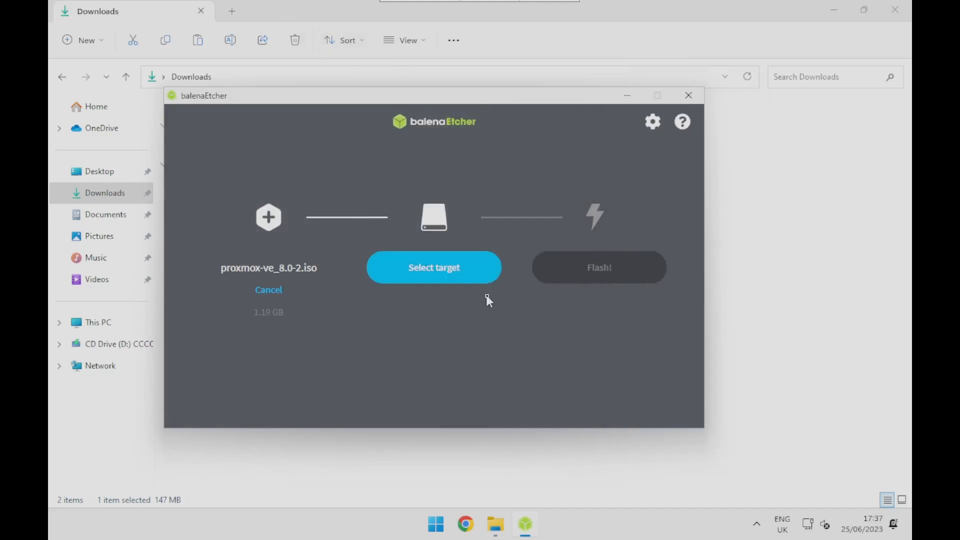
- Check Etcher's available targets and the drives under This PC for the USB drive
{"action": "left_click", "coordinate": [470, 278]}
{"action": "left_click", "coordinate": [401, 404]}
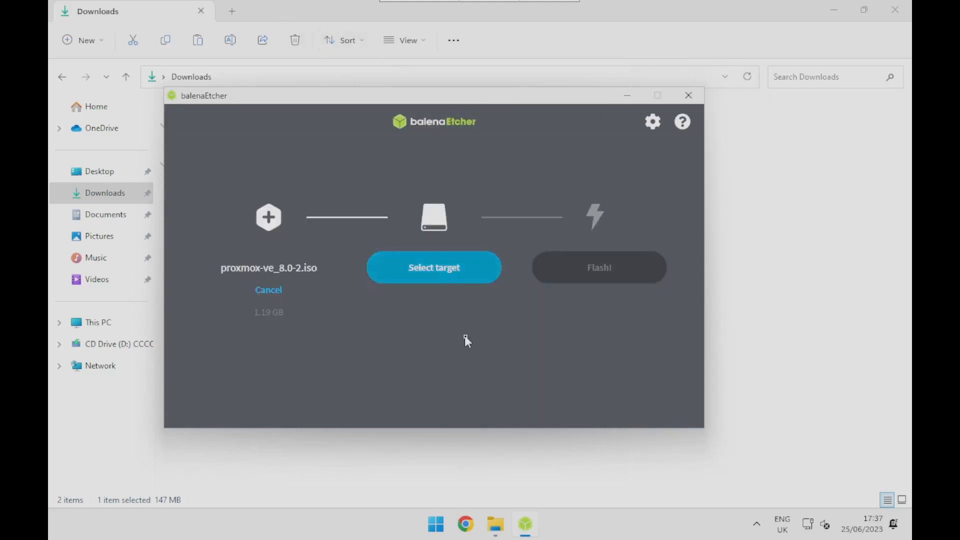
{"action": "left_click", "coordinate": [494, 526]}
{"action": "left_click", "coordinate": [139, 320]}
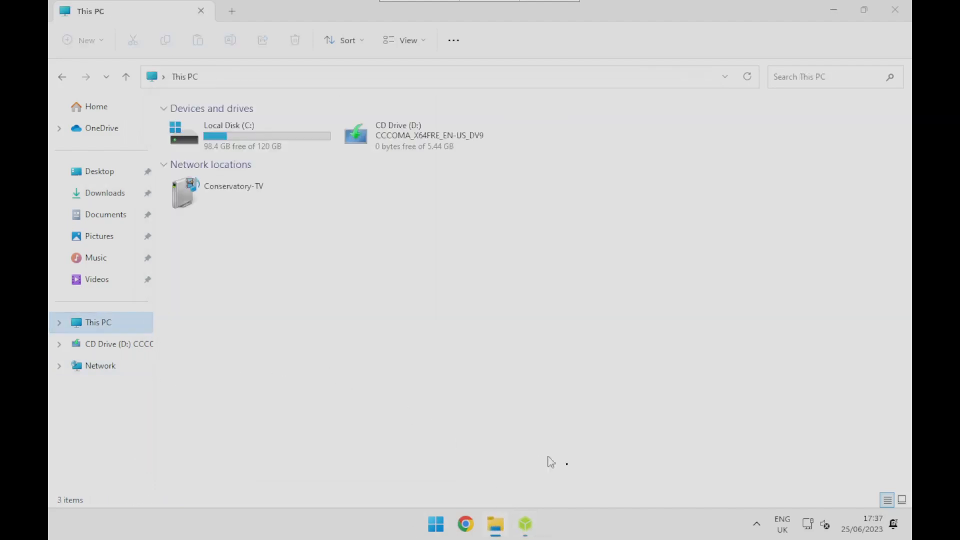
{"action": "left_click", "coordinate": [534, 529]}
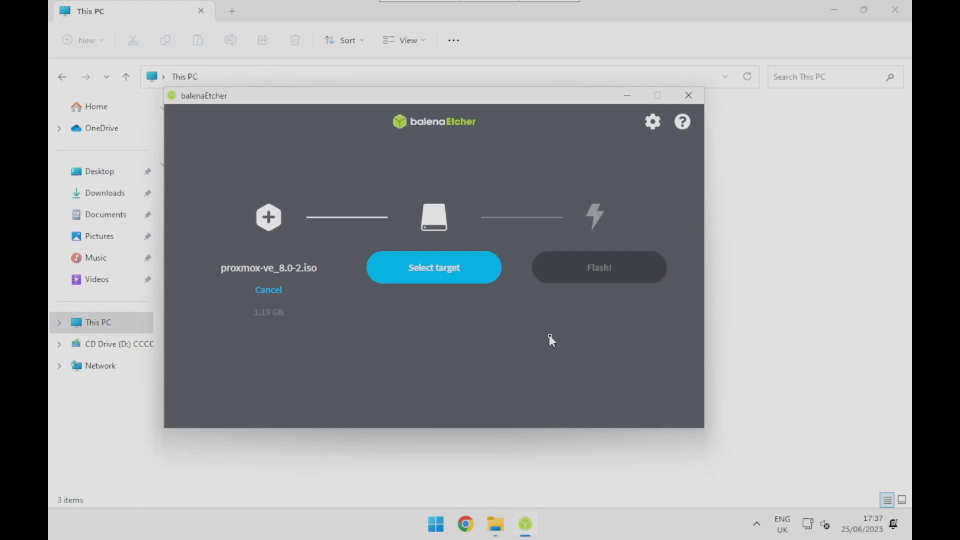
{"action": "left_click", "coordinate": [591, 481]}
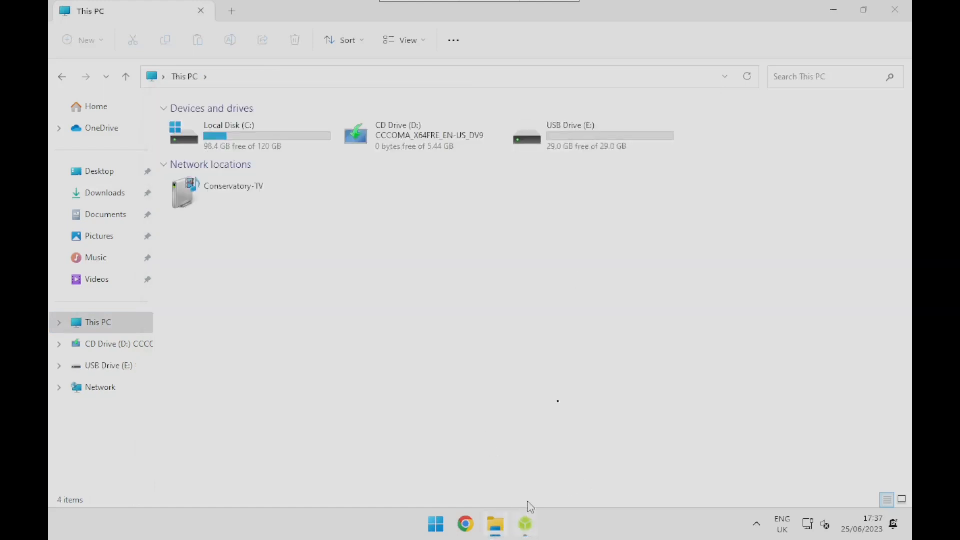
- Select the 31.2 GB SanDisk Cruzer USB device at E:\ as Etcher's flash target
{"action": "left_click", "coordinate": [525, 524]}
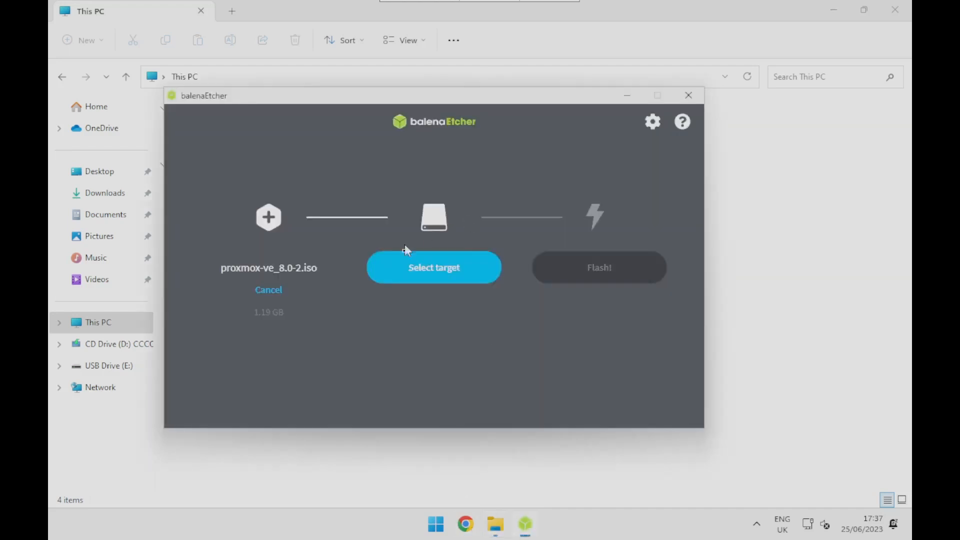
{"action": "left_click", "coordinate": [405, 257]}
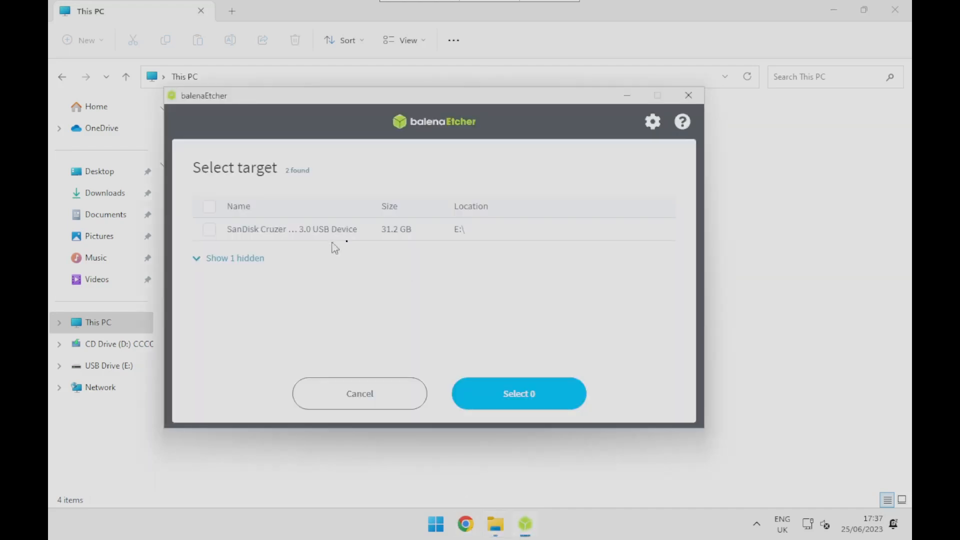
{"action": "left_click", "coordinate": [208, 231]}
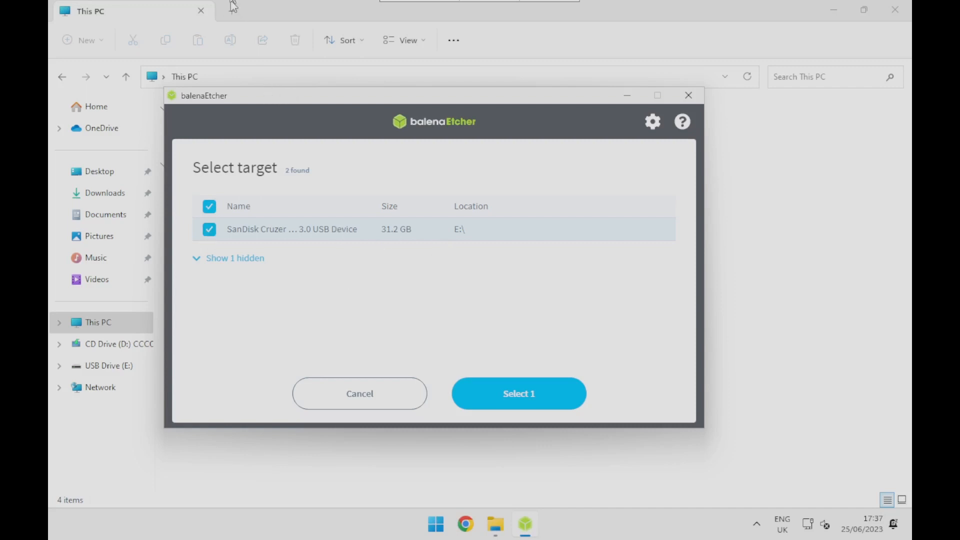
{"action": "left_click", "coordinate": [497, 391]}
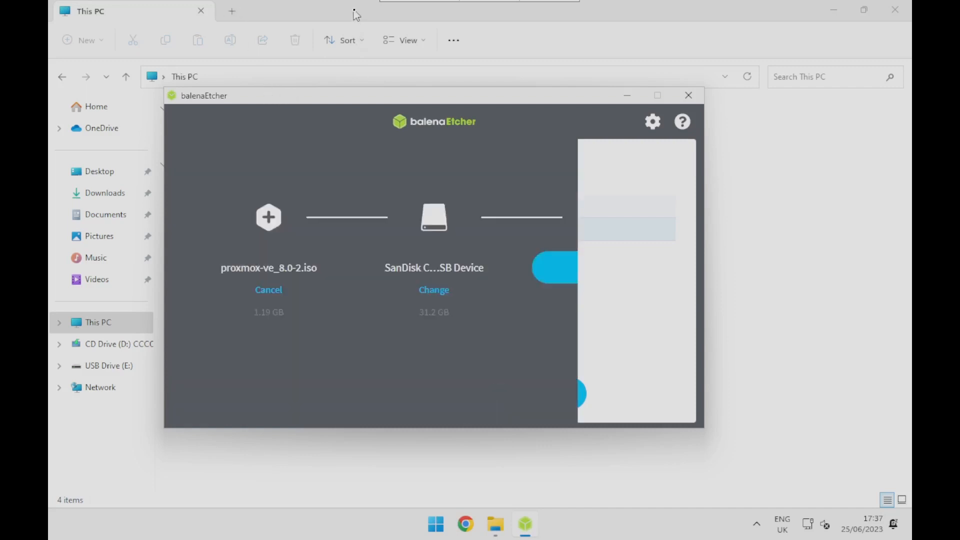
- Flash the Proxmox image to the SanDisk USB device, allow the administrator access it needs, and skip validation
{"action": "left_click", "coordinate": [600, 266]}
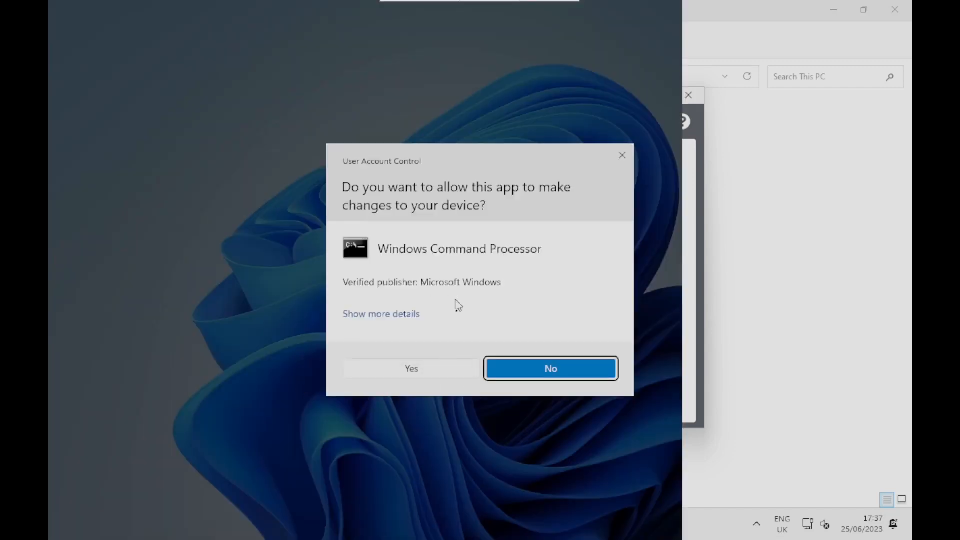
{"action": "left_click", "coordinate": [410, 371]}
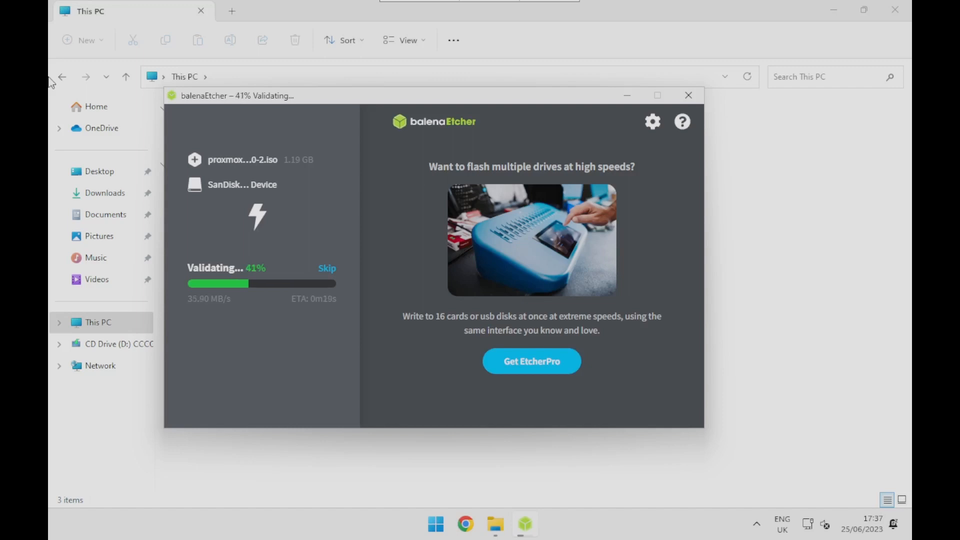
{"action": "left_click", "coordinate": [327, 270]}
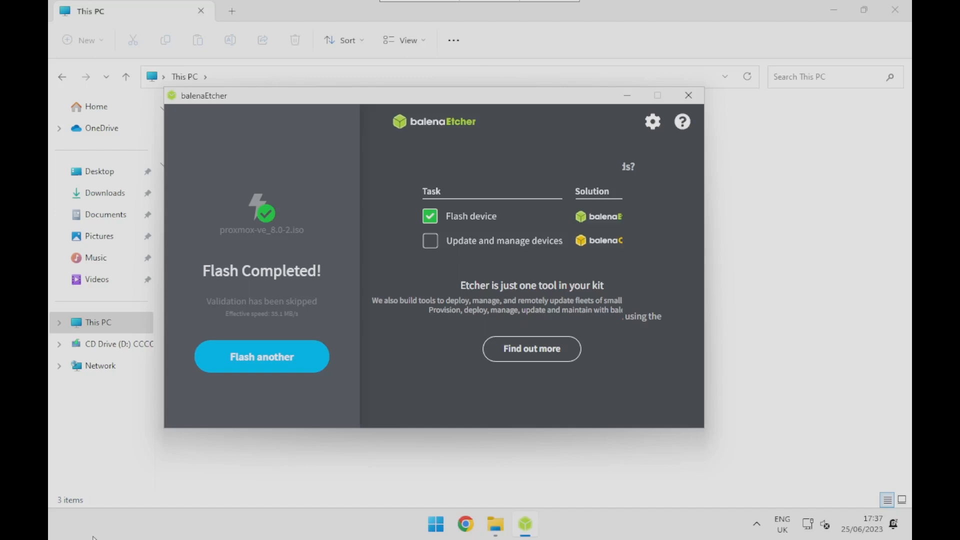
- Restart Windows and enter the machine's firmware setup during startup
{"action": "left_click", "coordinate": [436, 524]}
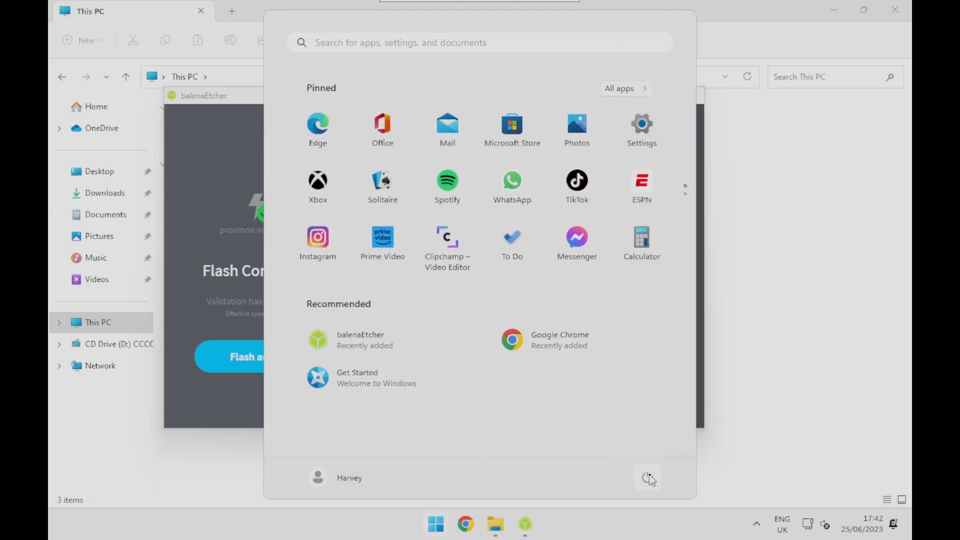
{"action": "left_click", "coordinate": [647, 478]}
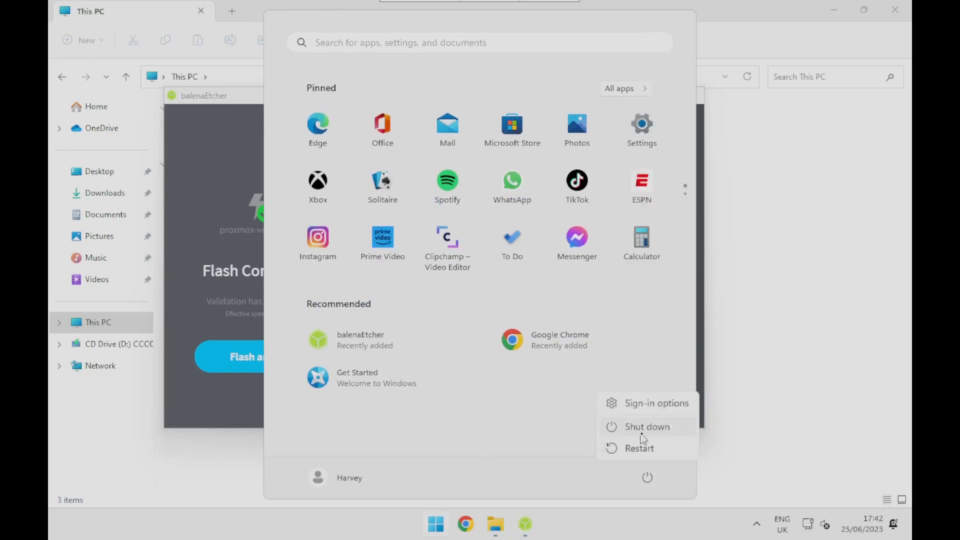
{"action": "left_click", "coordinate": [654, 448]}
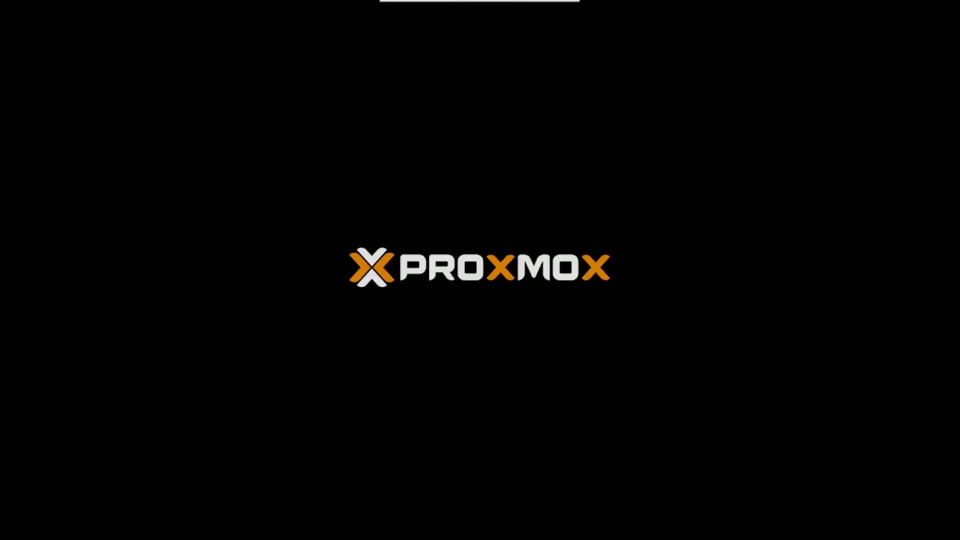
{"action": "key", "text": "Escape"}
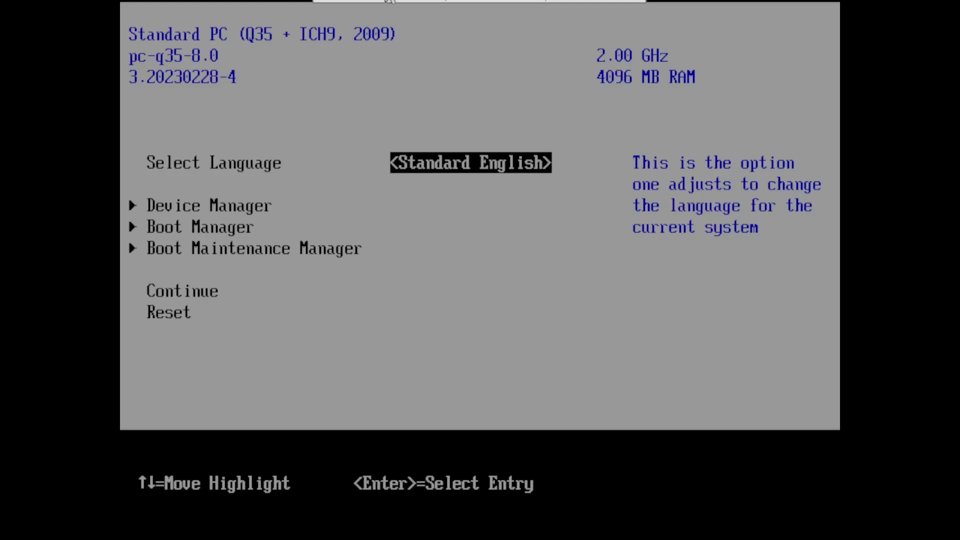
- Check the firmware's Boot Manager for the UEFI SanDisk Cruzer Glide 3.0 entry and return to the main setup screen
{"action": "mouse_move", "coordinate": [374, 5]}
{"action": "key", "text": "Down"}
{"action": "key", "text": "Down"}
{"action": "key", "text": "Return"}
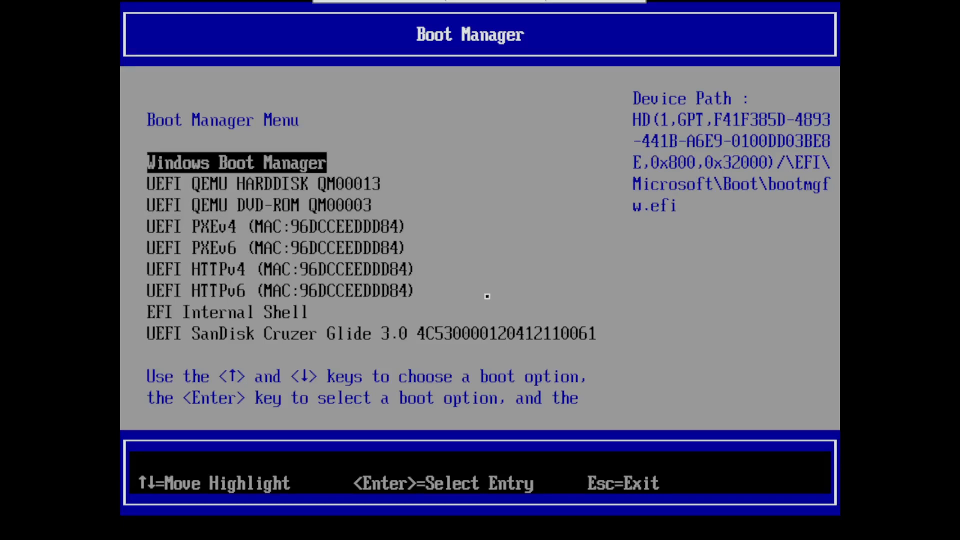
{"action": "key", "text": "Down"}
{"action": "key", "text": "Down"}
{"action": "key", "text": "Down"}
{"action": "key", "text": "Down"}
{"action": "key", "text": "Down"}
{"action": "key", "text": "Down"}
{"action": "key", "text": "Down"}
{"action": "key", "text": "Down"}
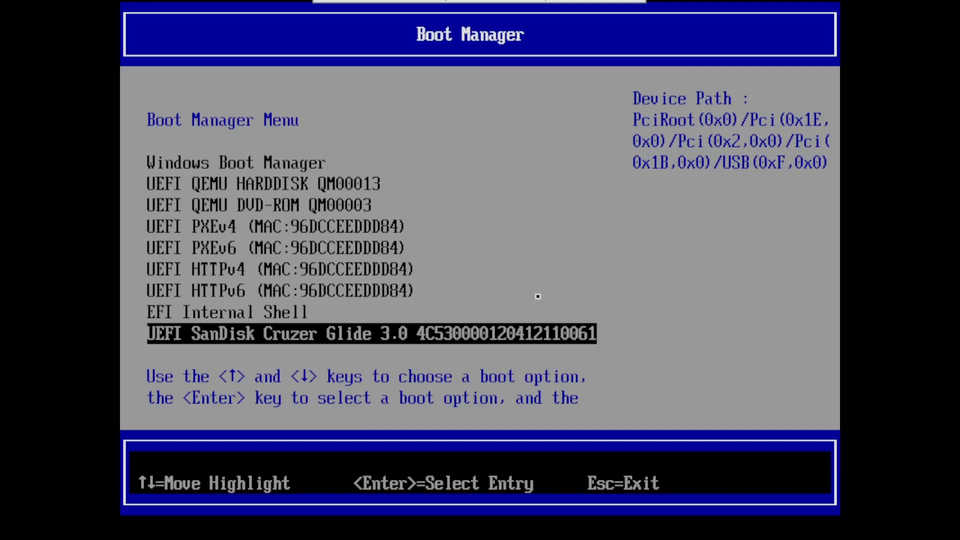
{"action": "key", "text": "Down"}
{"action": "key", "text": "Up"}
{"action": "key", "text": "Up"}
{"action": "key", "text": "Down"}
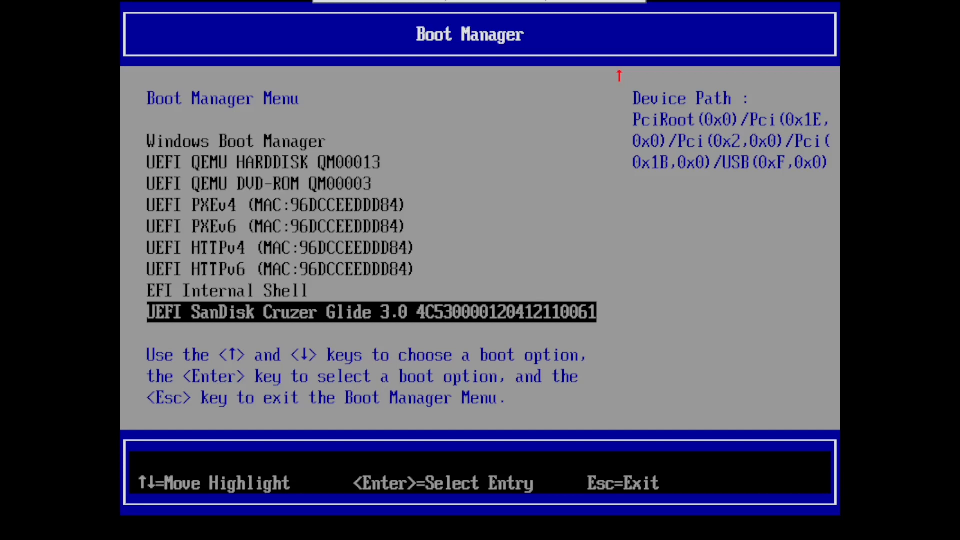
{"action": "key", "text": "Escape"}
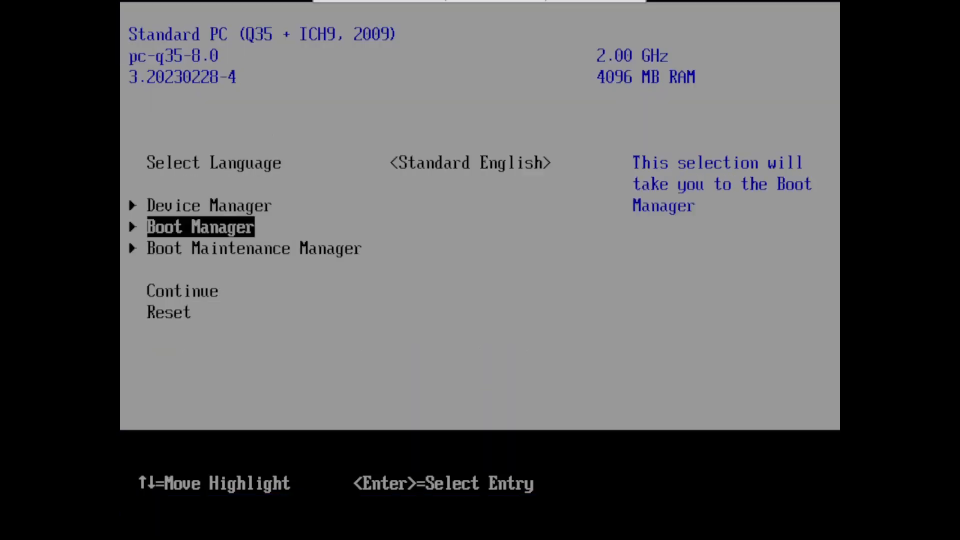
- Disable Attempt Secure Boot in the Device Manager's Secure Boot Configuration
{"action": "key", "text": "Up"}
{"action": "key", "text": "Return"}
{"action": "key", "text": "Down"}
{"action": "key", "text": "Down"}
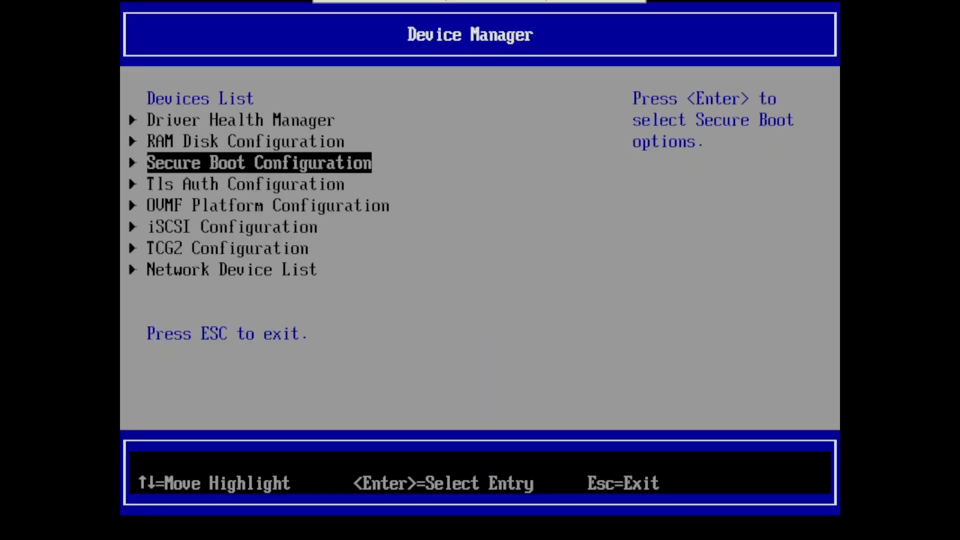
{"action": "key", "text": "Return"}
{"action": "key", "text": "Down"}
{"action": "key", "text": "space"}
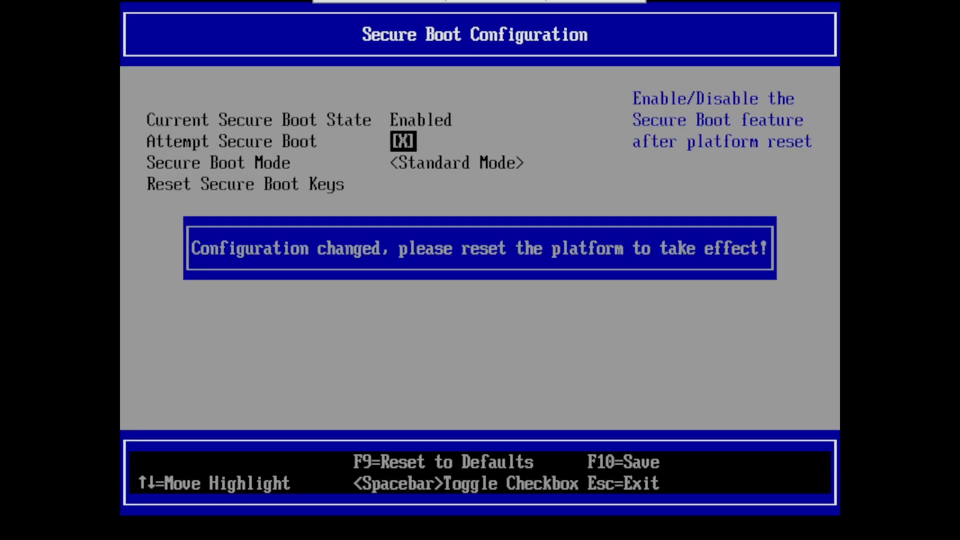
{"action": "key", "text": "Return"}
- Reset the Secure Boot keys to their defaults and return to the main setup screen
{"action": "key", "text": "Down"}
{"action": "key", "text": "Down"}
{"action": "key", "text": "Return"}
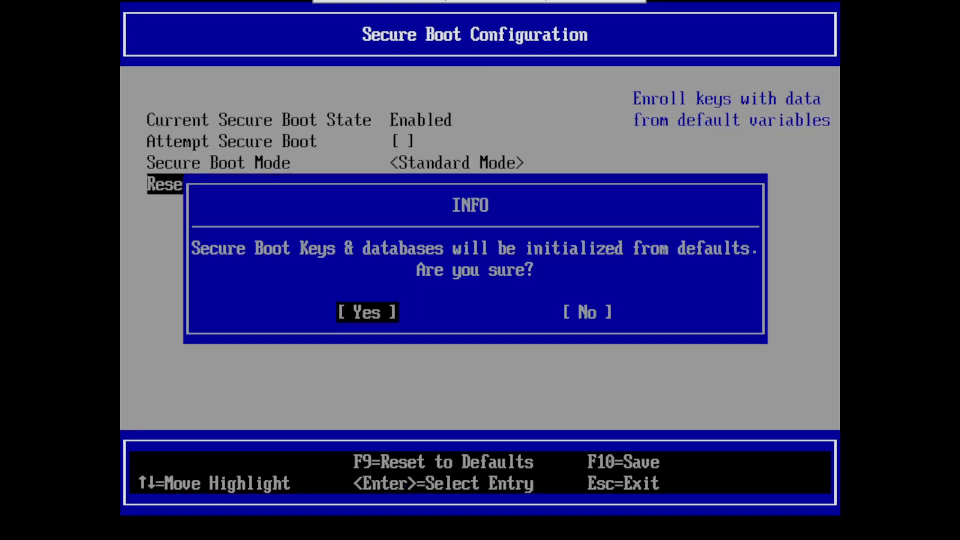
{"action": "key", "text": "Return"}
{"action": "key", "text": "Escape"}
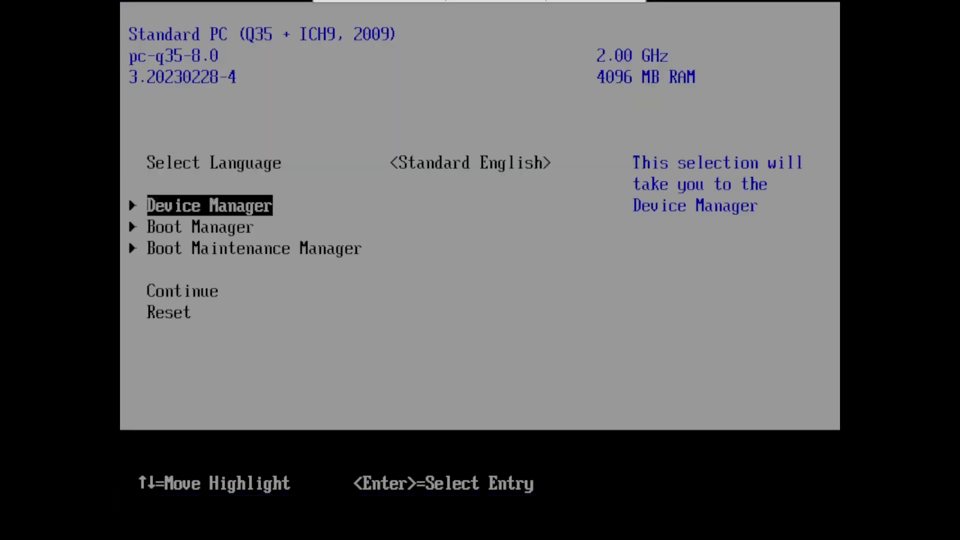
- Reset the platform from the main setup screen so the Secure Boot changes take effect
{"action": "key", "text": "Down"}
{"action": "key", "text": "Down"}
{"action": "key", "text": "Down"}
{"action": "key", "text": "Down"}
{"action": "key", "text": "Return"}
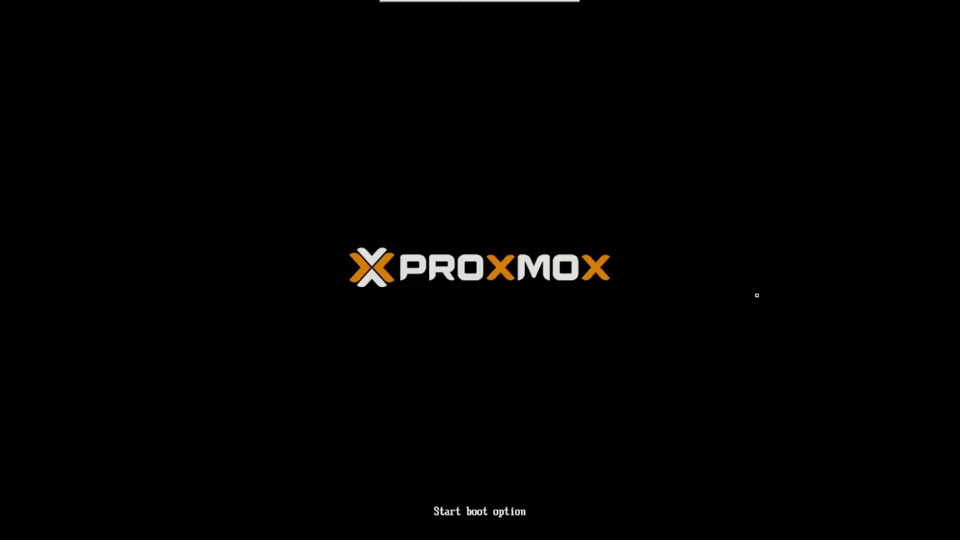
- Boot from the UEFI SanDisk Cruzer Glide 3.0 entry in the firmware's Boot Manager
{"action": "key", "text": "Down"}
{"action": "key", "text": "Down"}
{"action": "key", "text": "Return"}
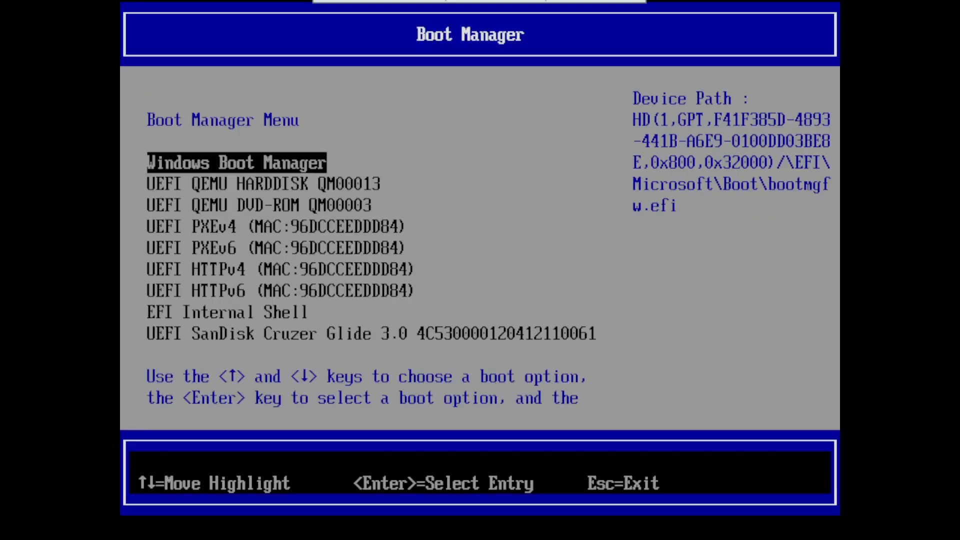
{"action": "key", "text": "Down"}
{"action": "key", "text": "Down"}
{"action": "key", "text": "Down"}
{"action": "key", "text": "Down"}
{"action": "key", "text": "Down"}
{"action": "key", "text": "Down"}
{"action": "key", "text": "Down"}
{"action": "key", "text": "Down"}
{"action": "key", "text": "Return"}
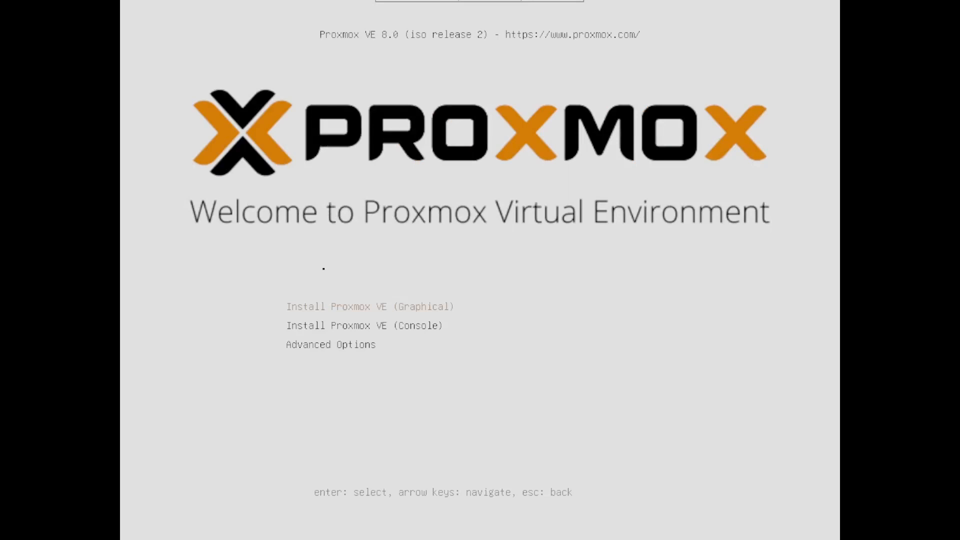
- Start the graphical Proxmox VE installation, read through the End User License Agreement and accept it
{"action": "key", "text": "Return"}
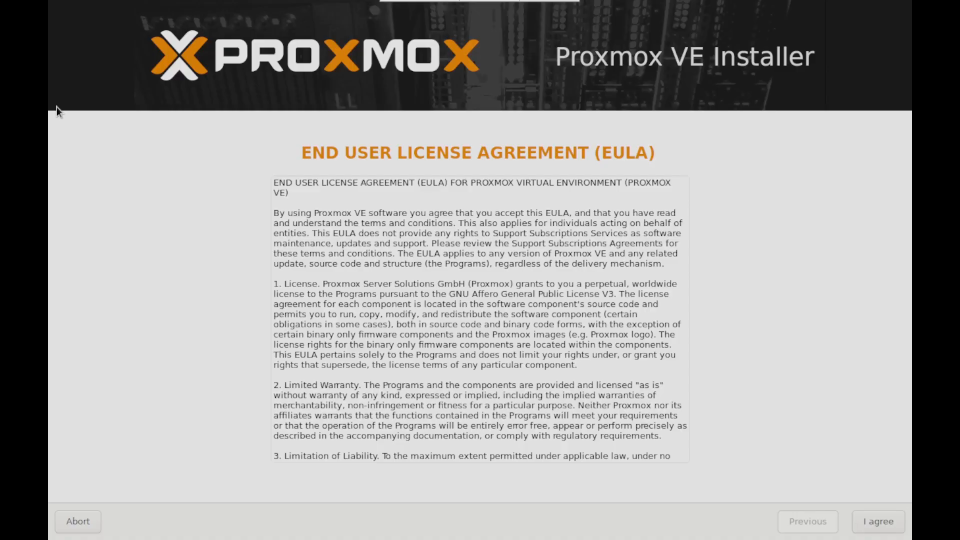
{"action": "mouse_move", "coordinate": [443, 2]}
{"action": "scroll", "coordinate": [647, 295], "scroll_direction": "down", "scroll_amount": 10}
{"action": "scroll", "coordinate": [648, 295], "scroll_direction": "up", "scroll_amount": 12}
{"action": "scroll", "coordinate": [647, 295], "scroll_direction": "down", "scroll_amount": 12}
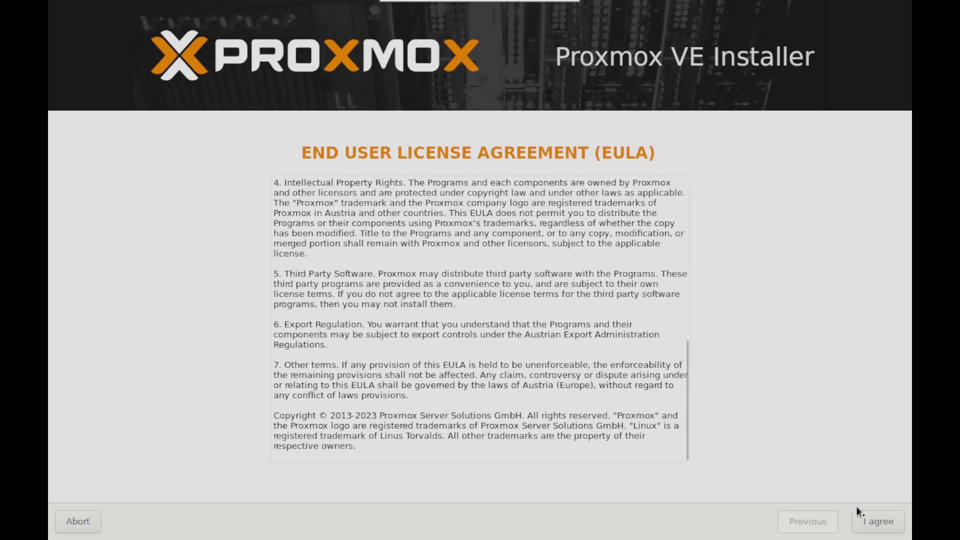
{"action": "left_click", "coordinate": [878, 523]}
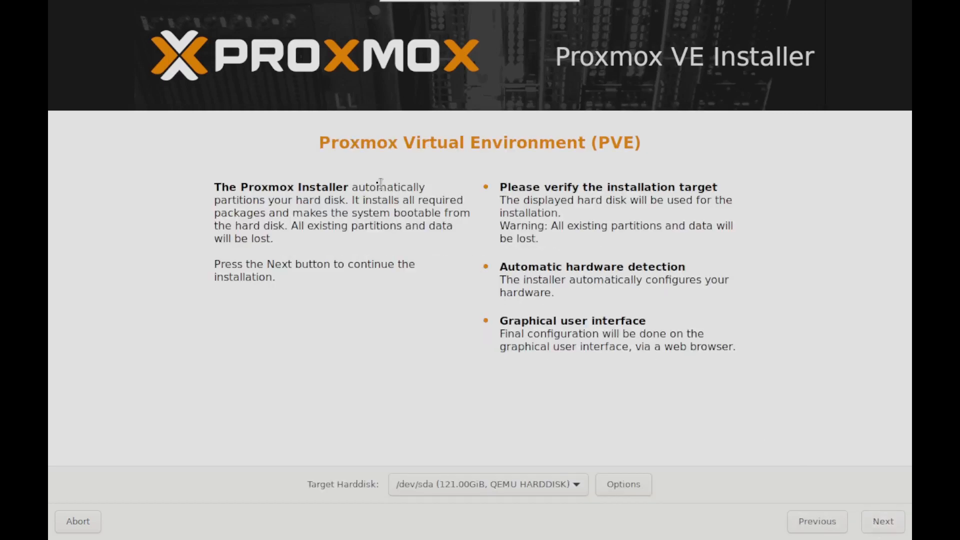
- Keep /dev/sda (121.00GiB, QEMU HARDDISK) as target disk and accept the United Kingdom country and keyboard layout with the Europe/London time zone
{"action": "mouse_move", "coordinate": [392, 4]}
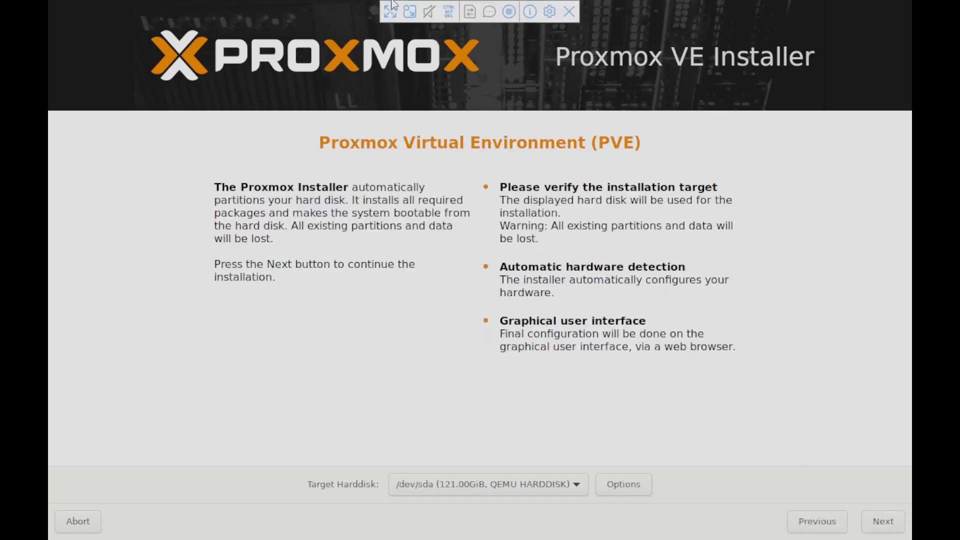
{"action": "left_click", "coordinate": [458, 486]}
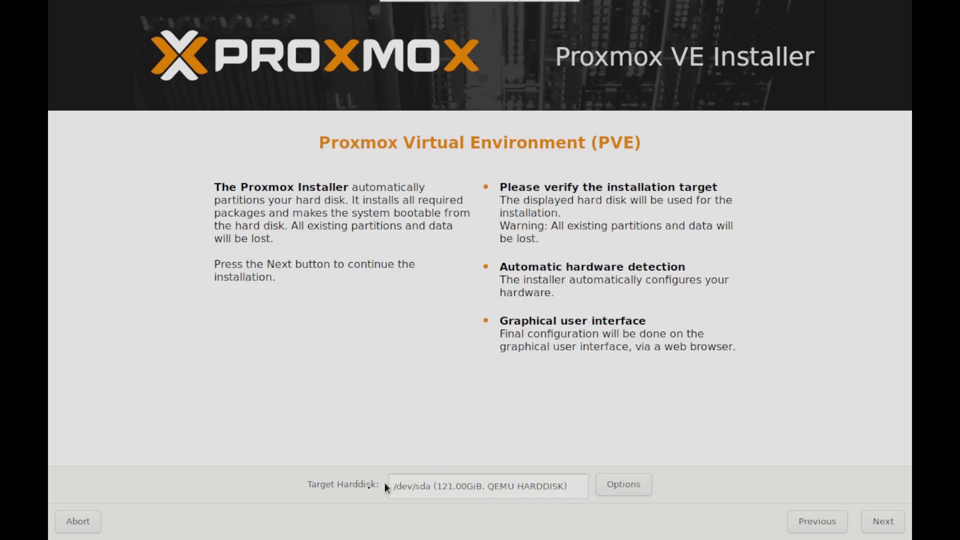
{"action": "left_click", "coordinate": [326, 492]}
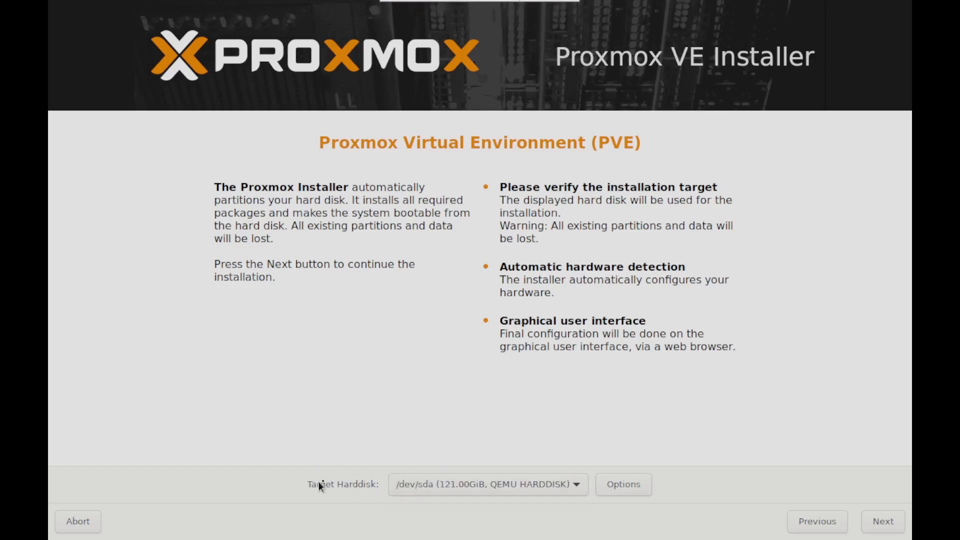
{"action": "left_click", "coordinate": [511, 489]}
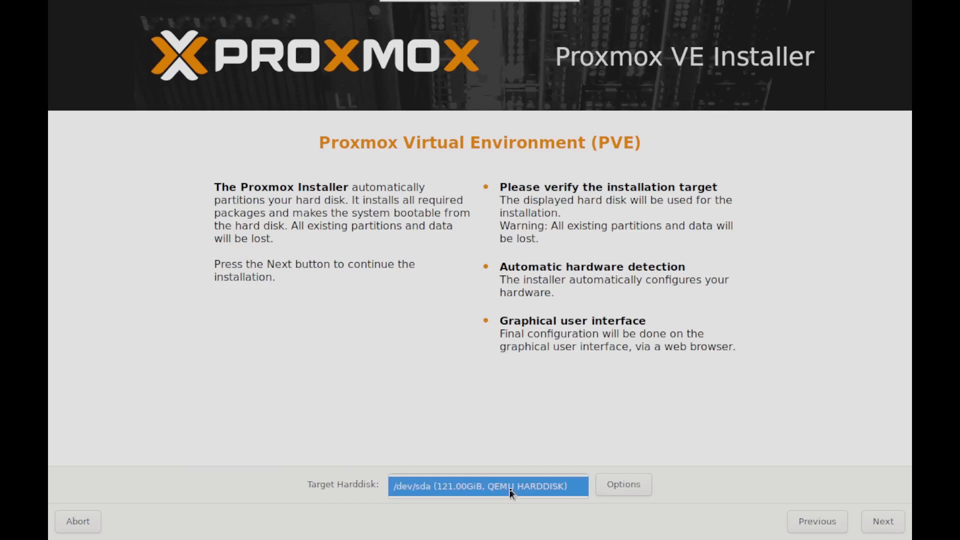
{"action": "left_click", "coordinate": [511, 490]}
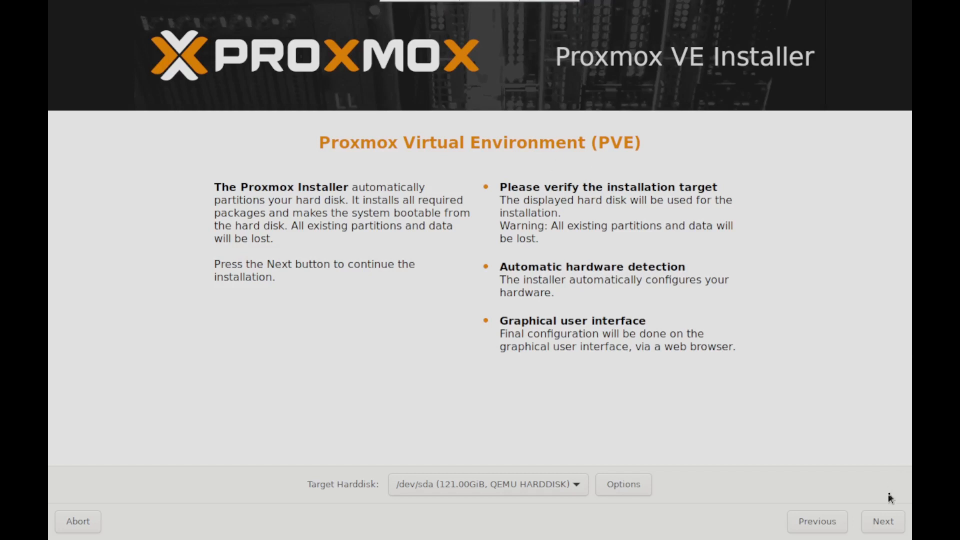
{"action": "left_click", "coordinate": [885, 530]}
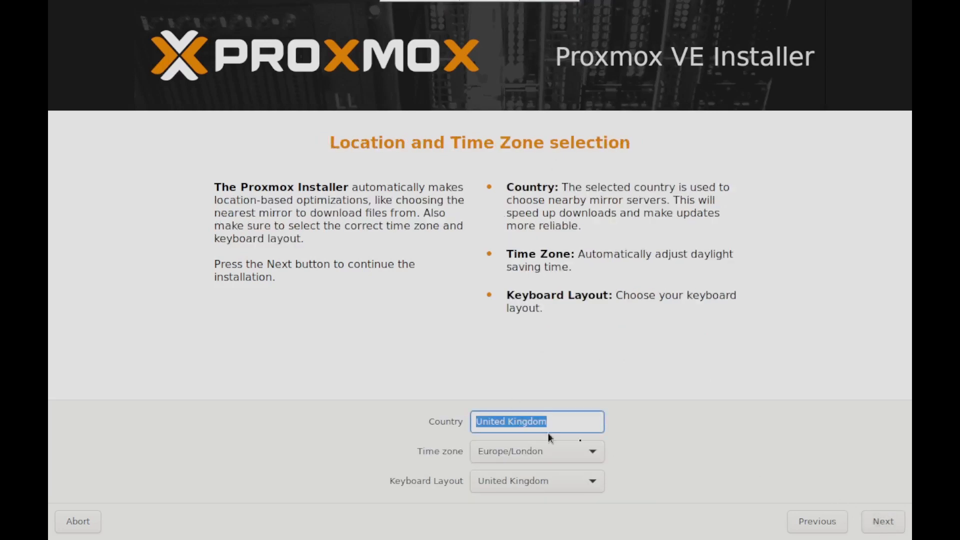
{"action": "left_click", "coordinate": [879, 529]}
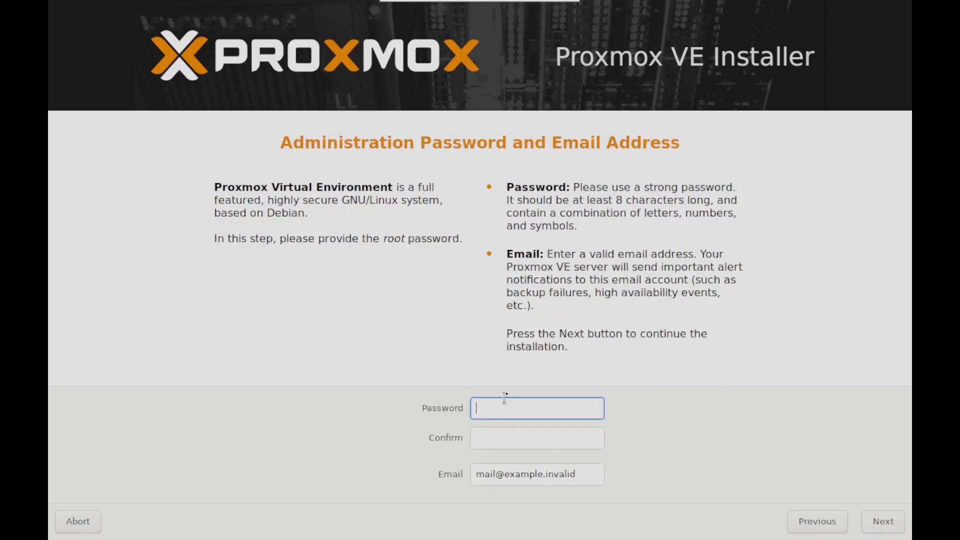
- Enter and confirm the root password, fill in the administrator's email address, and continue to the network configuration
{"action": "type", "text": "password1"}
{"action": "key", "text": "Tab"}
{"action": "type", "text": "password1"}
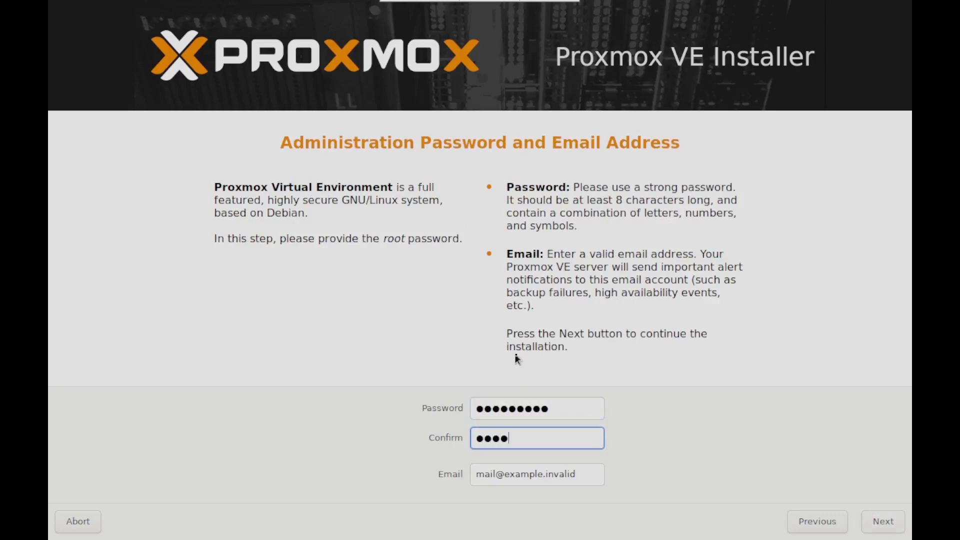
{"action": "key", "text": "Tab"}
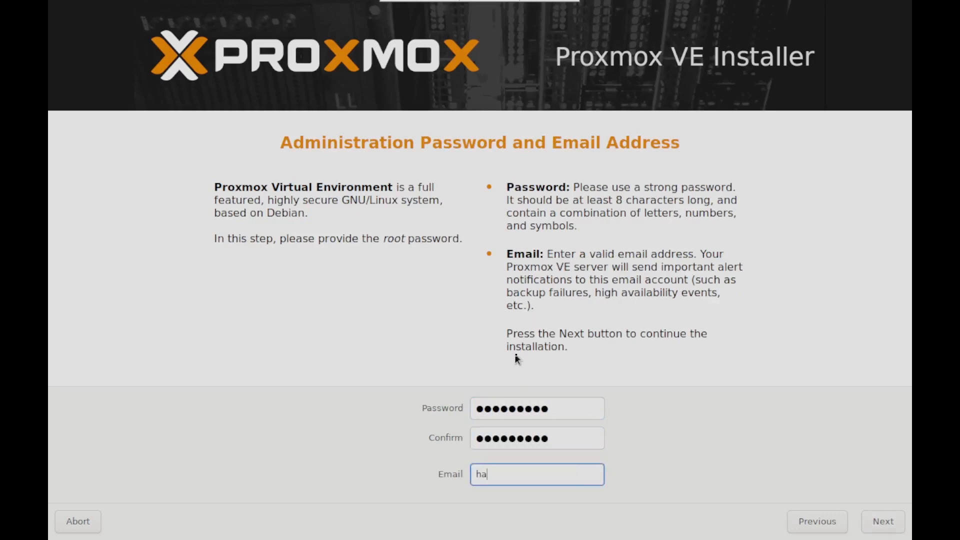
{"action": "left_click", "coordinate": [551, 414]}
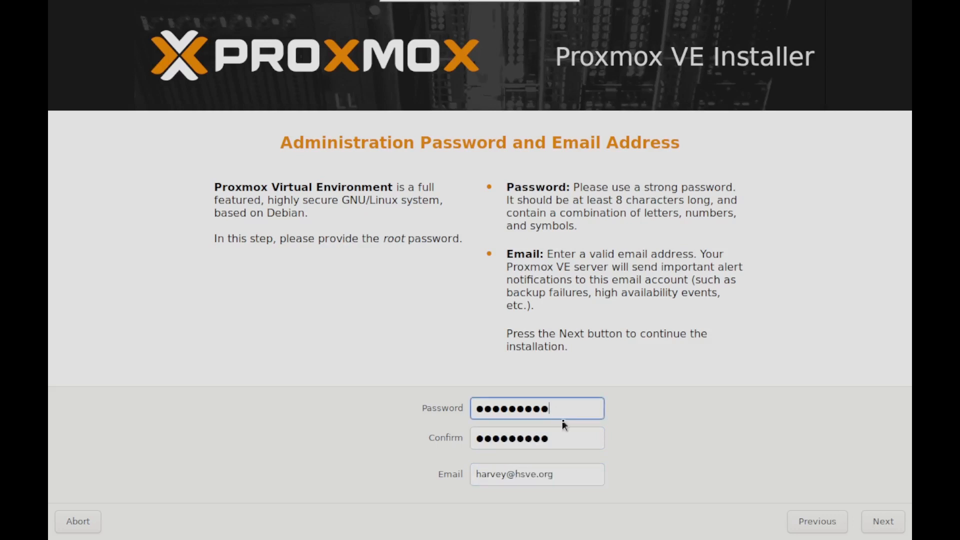
{"action": "key", "text": "Tab"}
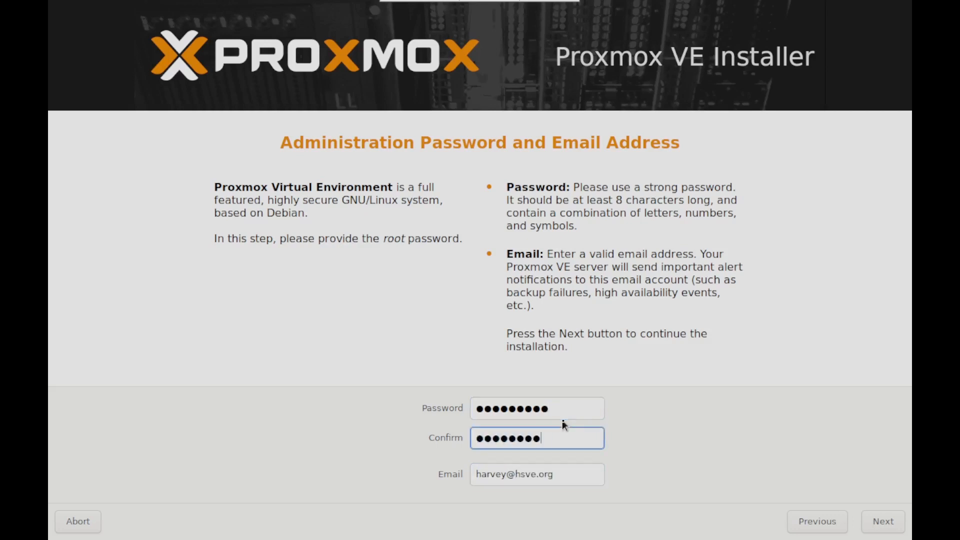
{"action": "left_click", "coordinate": [878, 518]}
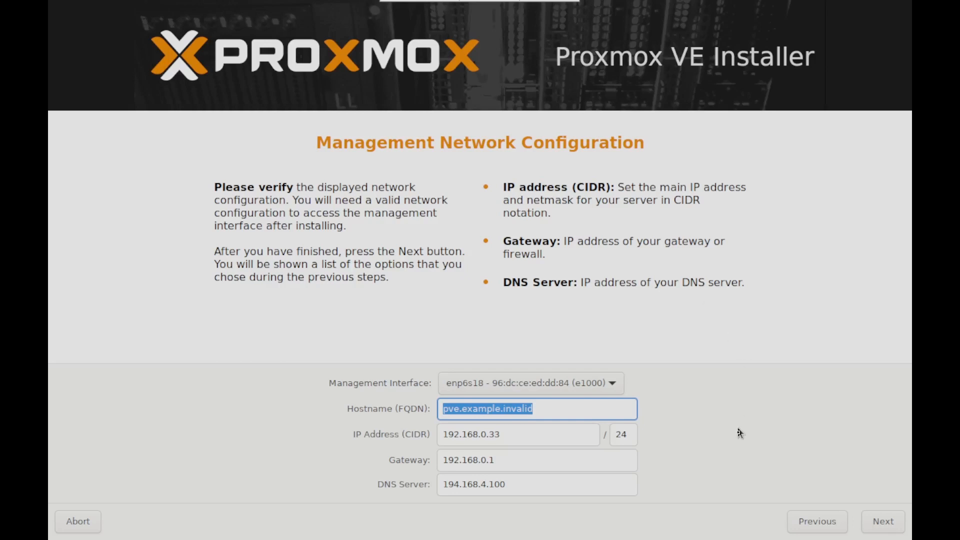
- Set the server's hostname (FQDN) to hackintosh.local
{"action": "type", "text": "hacki"}
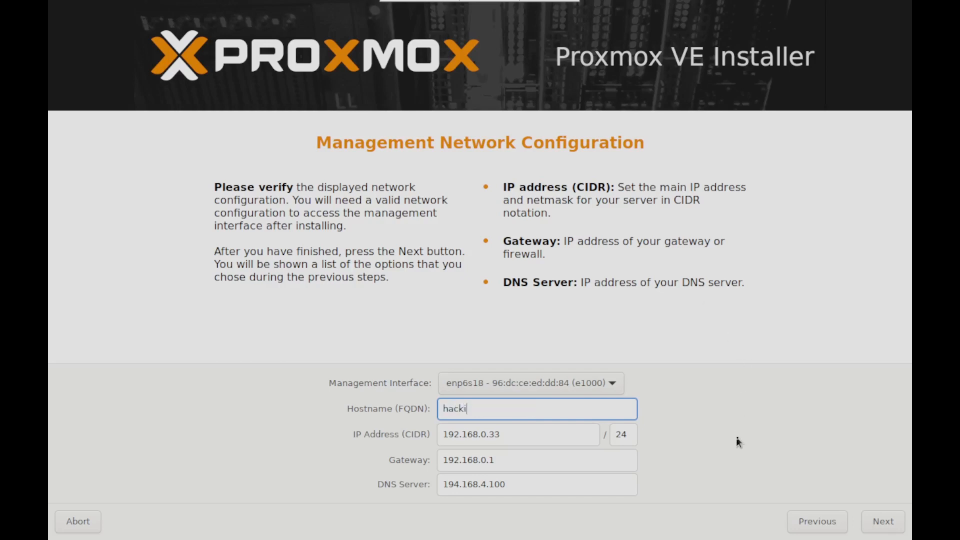
{"action": "type", "text": "ntosh.local"}
{"action": "key", "text": "Tab"}
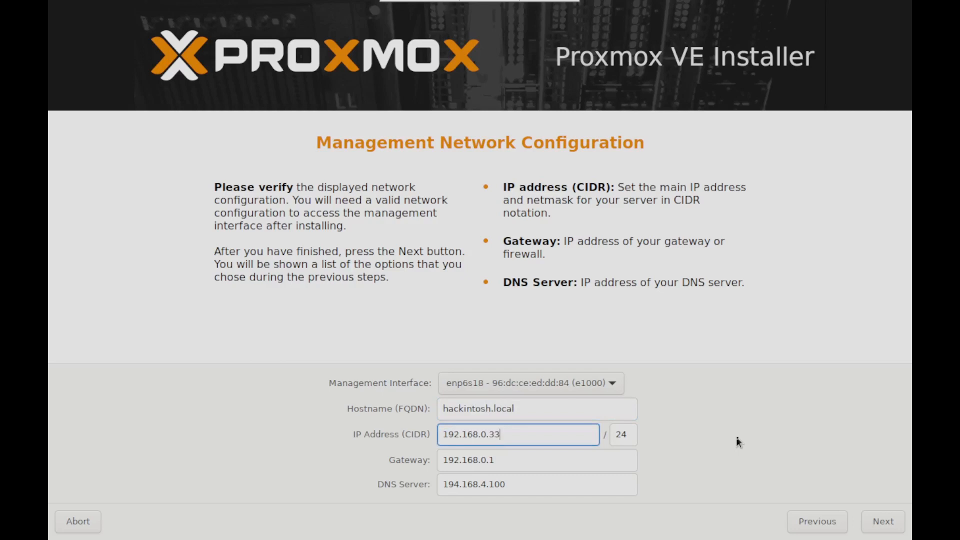
- Set the DNS server to 1.1.1.1 and continue to the installation summary
{"action": "left_click_drag", "start_coordinate": [530, 485], "coordinate": [442, 483]}
{"action": "type", "text": "1.1.1.1"}
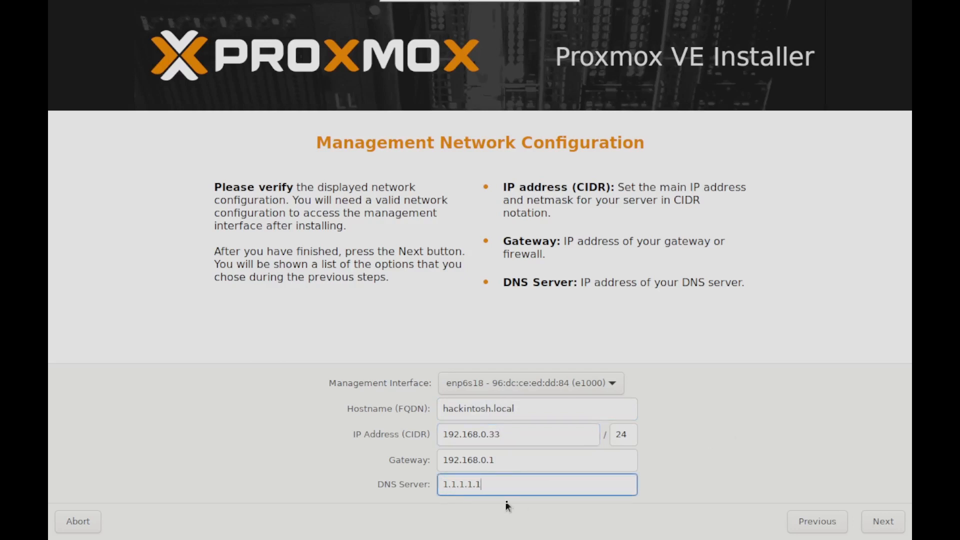
{"action": "key", "text": "BackSpace"}
{"action": "left_click", "coordinate": [882, 522]}
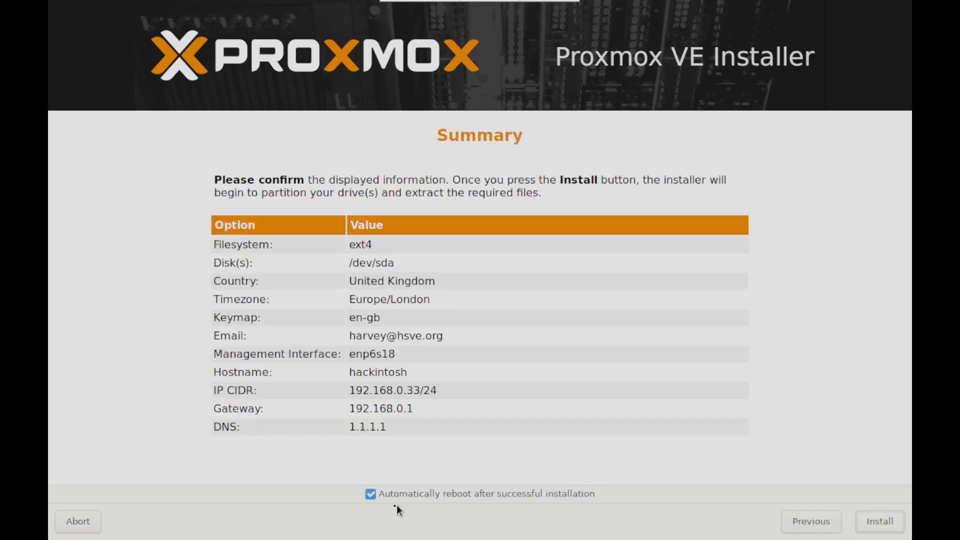
- Disable the automatic reboot after successful installation and start installing Proxmox VE
{"action": "left_click", "coordinate": [371, 495]}
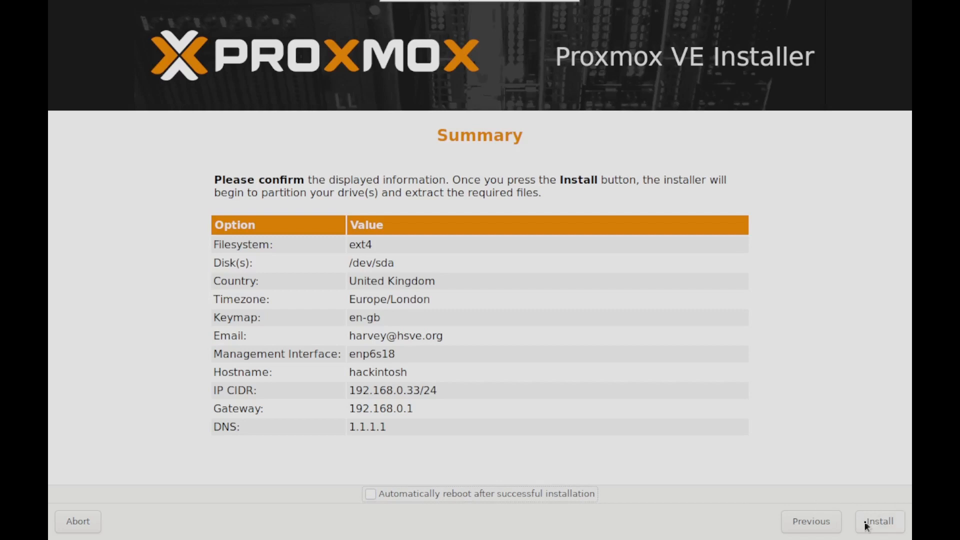
{"action": "left_click", "coordinate": [868, 526]}
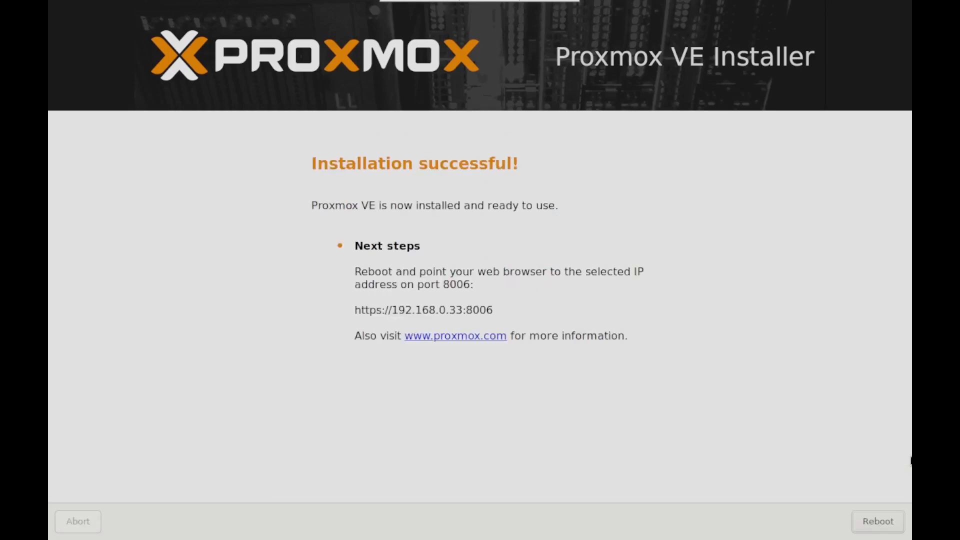
{"action": "mouse_move", "coordinate": [442, 5]}
{"action": "left_click_drag", "start_coordinate": [362, 313], "coordinate": [496, 311]}
{"action": "mouse_move", "coordinate": [488, 4]}
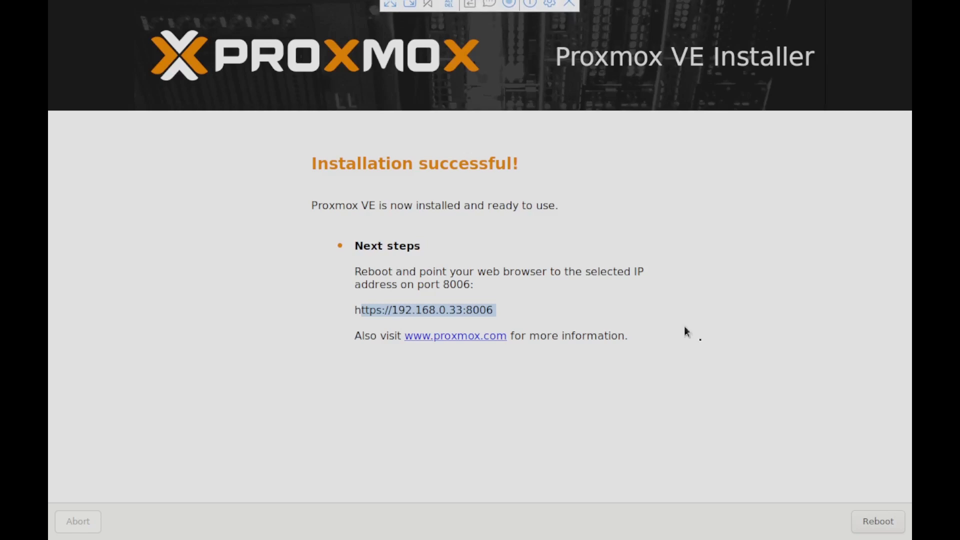
{"action": "left_click", "coordinate": [729, 387]}
{"action": "left_click", "coordinate": [878, 524]}
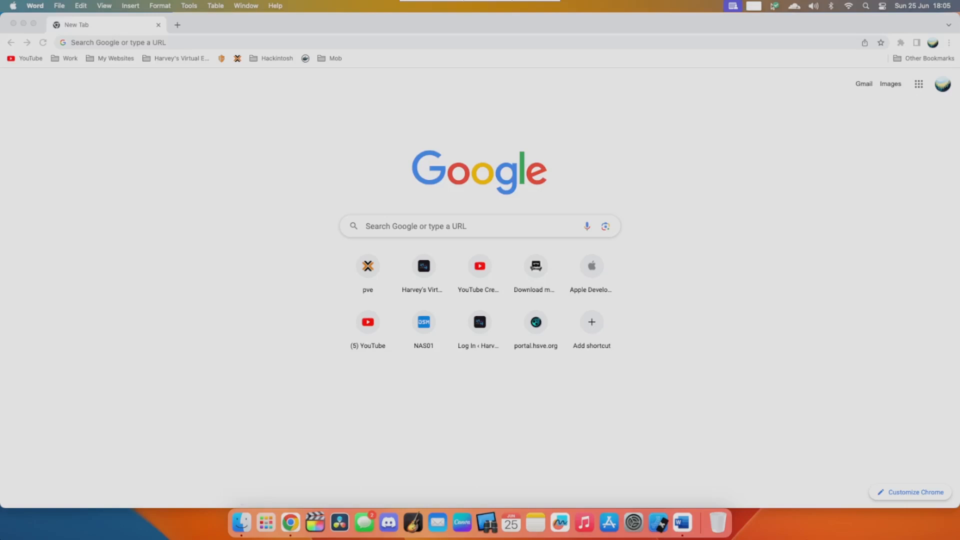
{"action": "left_click", "coordinate": [250, 43]}
{"action": "type", "text": "https"}
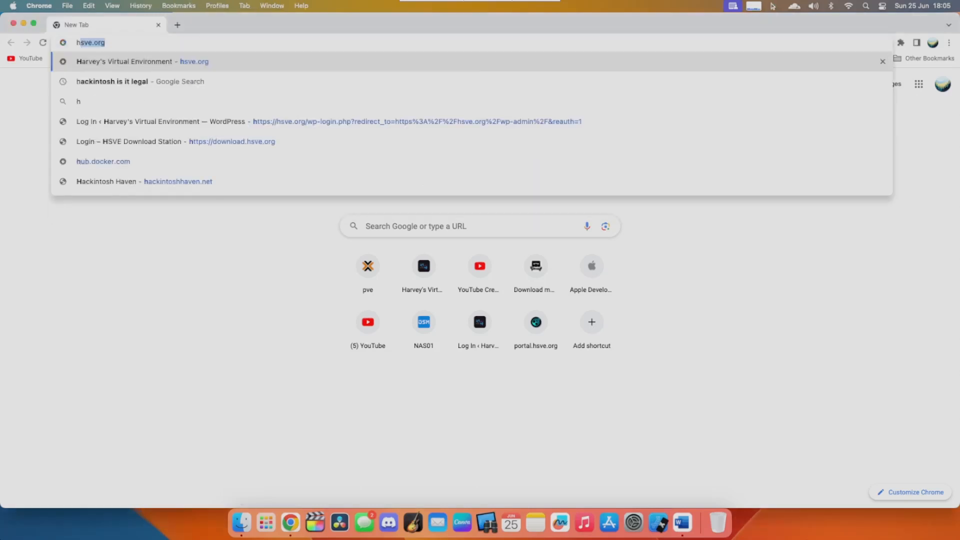
{"action": "type", "text": "://"}
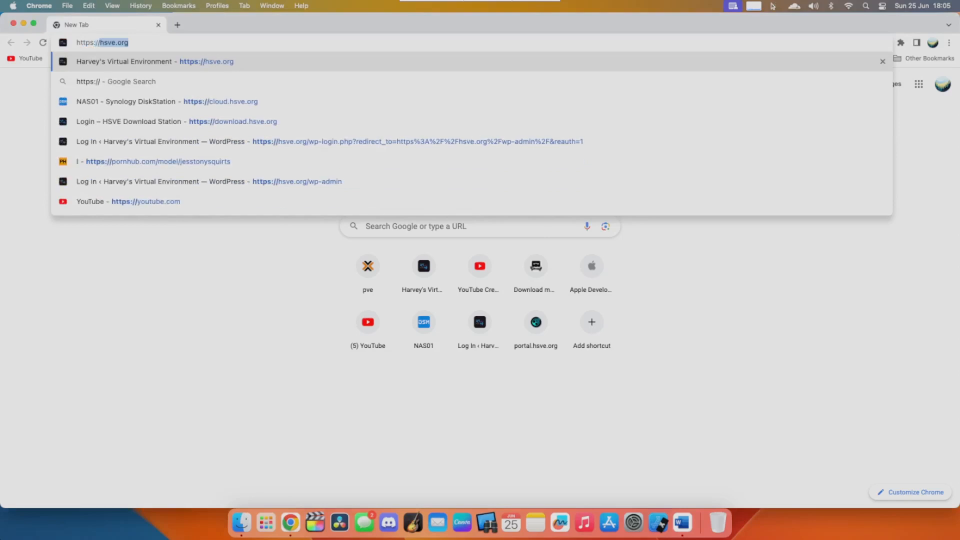
{"action": "type", "text": "192.168.0.35"}
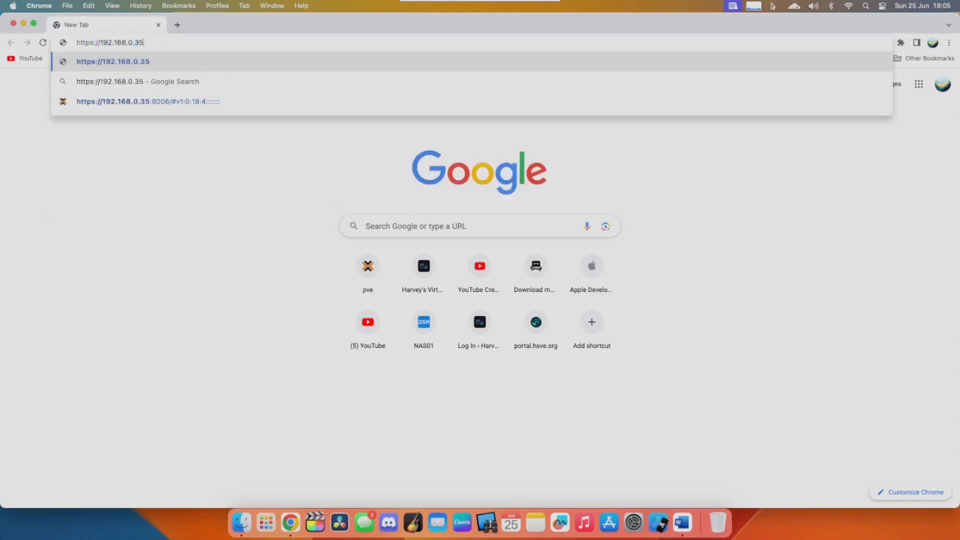
{"action": "type", "text": ":"}
{"action": "type", "text": "8006"}
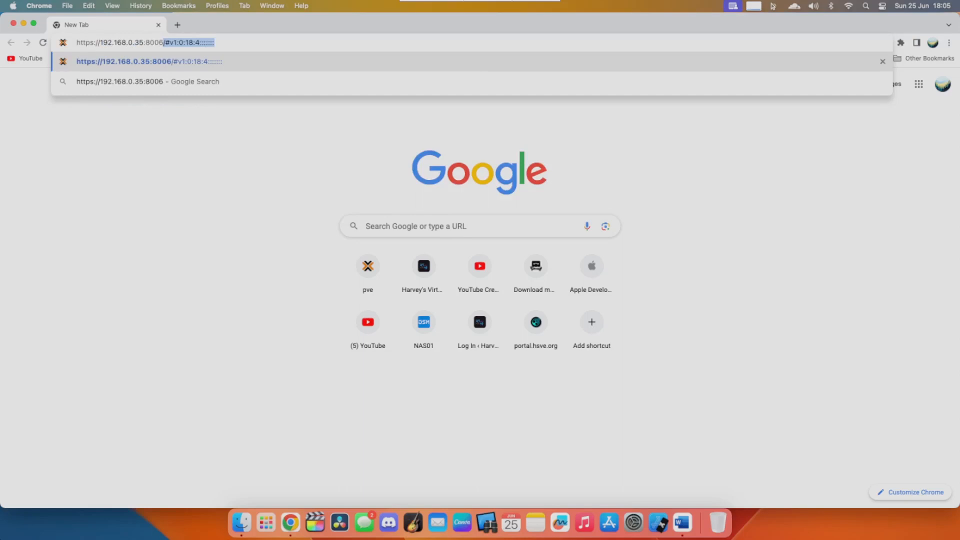
{"action": "key", "text": "Return"}
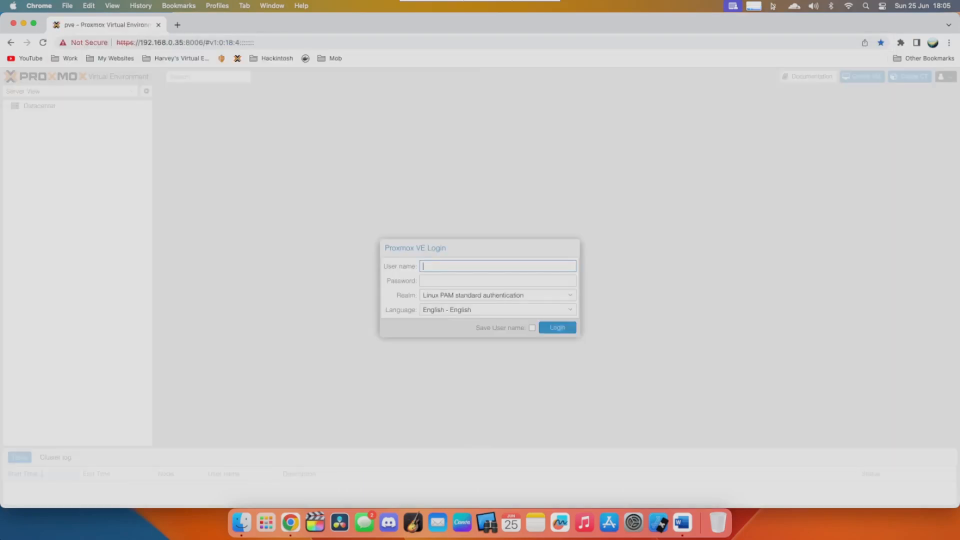
- Log in to the pve server as root with the account password and dismiss the subscription notice
{"action": "type", "text": "root"}
{"action": "key", "text": "Tab"}
{"action": "type", "text": "********"}
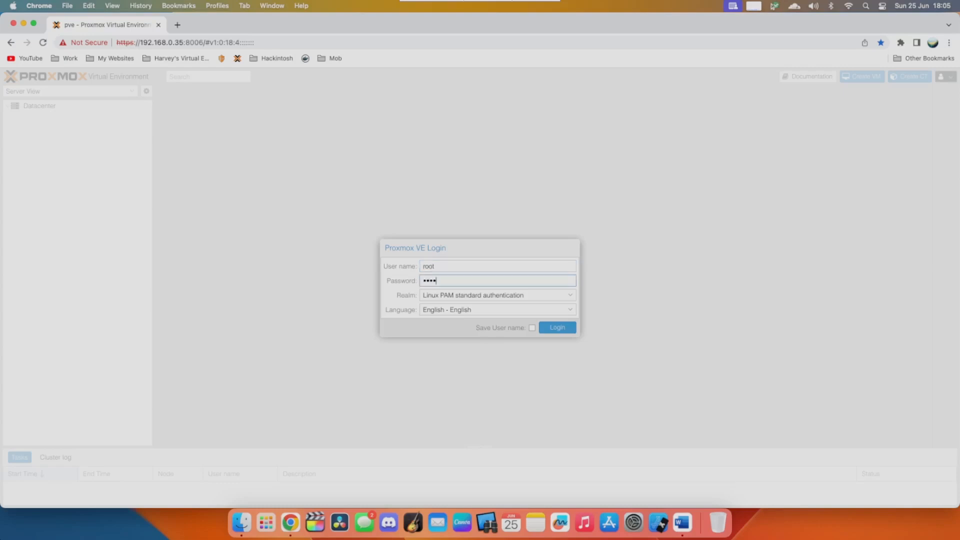
{"action": "type", "text": "***"}
{"action": "key", "text": "BackSpace"}
{"action": "key", "text": "BackSpace"}
{"action": "key", "text": "BackSpace"}
{"action": "key", "text": "BackSpace"}
{"action": "key", "text": "BackSpace"}
{"action": "key", "text": "BackSpace"}
{"action": "key", "text": "BackSpace"}
{"action": "key", "text": "BackSpace"}
{"action": "key", "text": "BackSpace"}
{"action": "type", "text": "•••••••"}
{"action": "key", "text": "Return"}
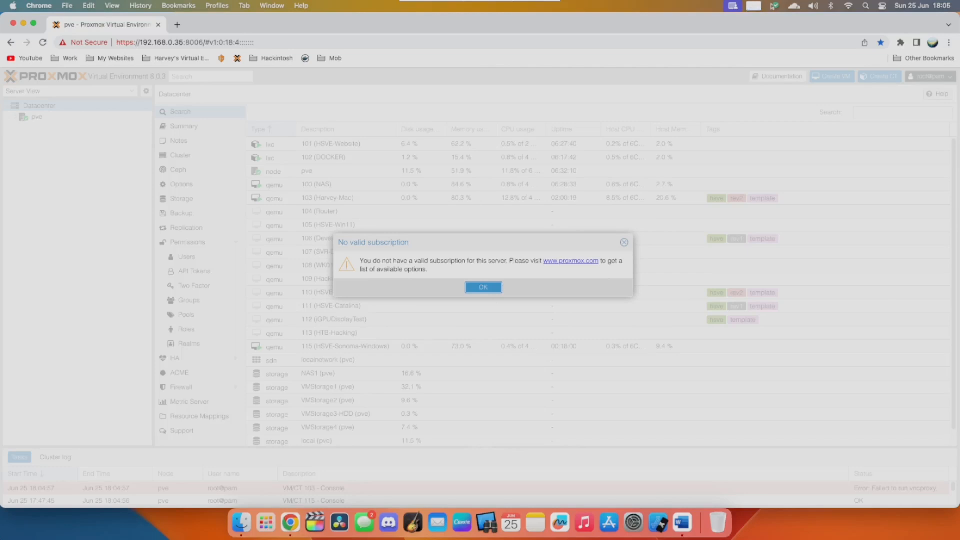
{"action": "key", "text": "Return"}
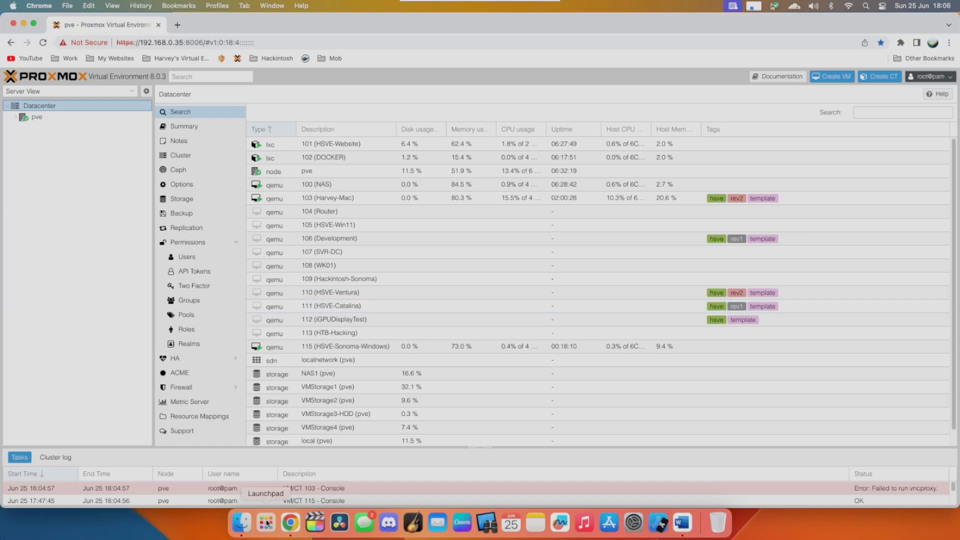
{"action": "left_click", "coordinate": [180, 43]}
{"action": "left_click_drag", "start_coordinate": [180, 43], "coordinate": [364, 59]}
{"action": "key", "text": "BackSpace"}
{"action": "key", "text": "BackSpace"}
{"action": "type", "text": "3:"}
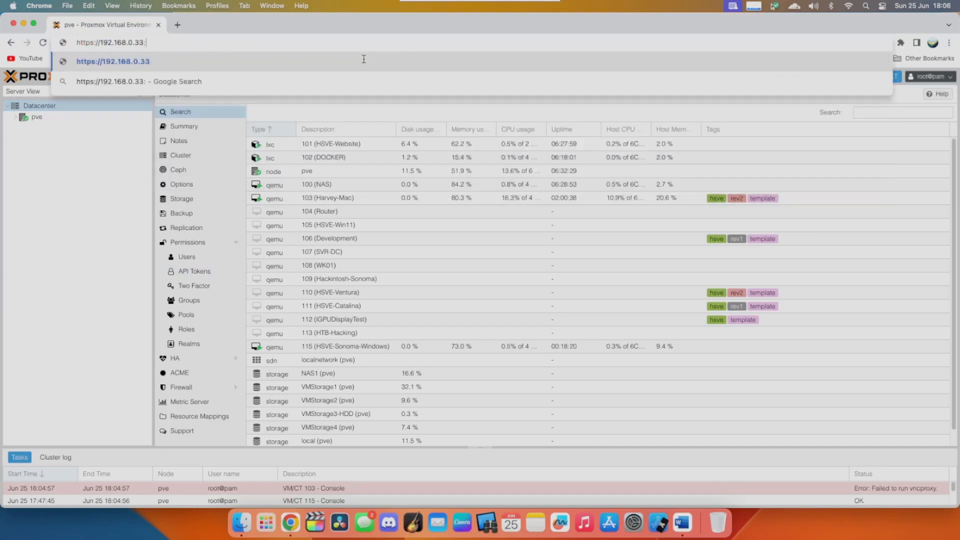
{"action": "type", "text": "8006"}
{"action": "key", "text": "Return"}
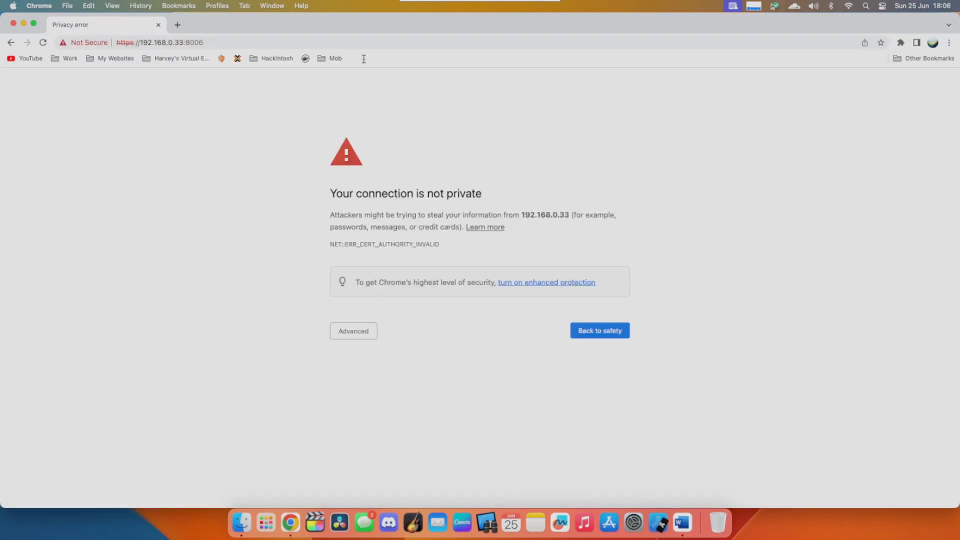
{"action": "left_click", "coordinate": [366, 335]}
{"action": "left_click", "coordinate": [395, 408]}
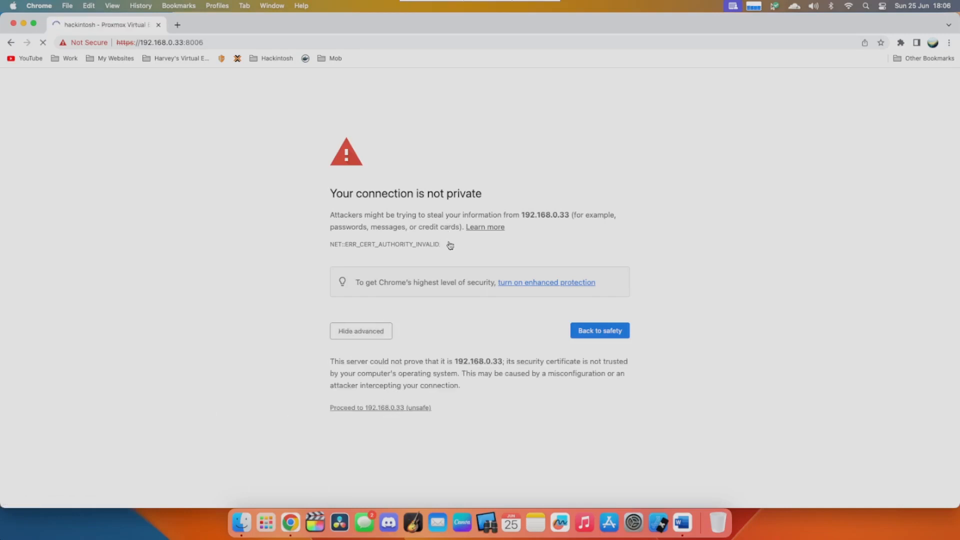
- Log in to the hackintosh server as root with the root password
{"action": "type", "text": "root"}
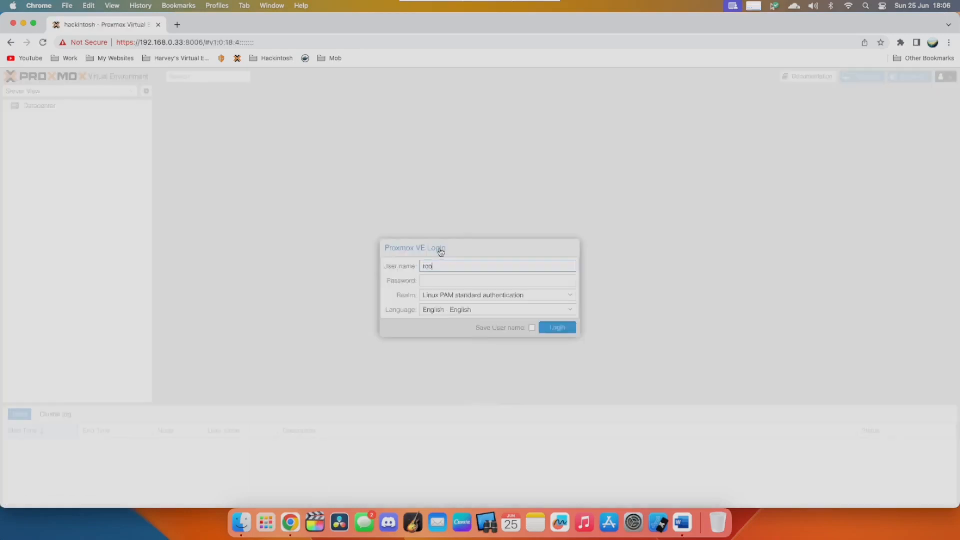
{"action": "key", "text": "Tab"}
{"action": "type", "text": "p•••••••••"}
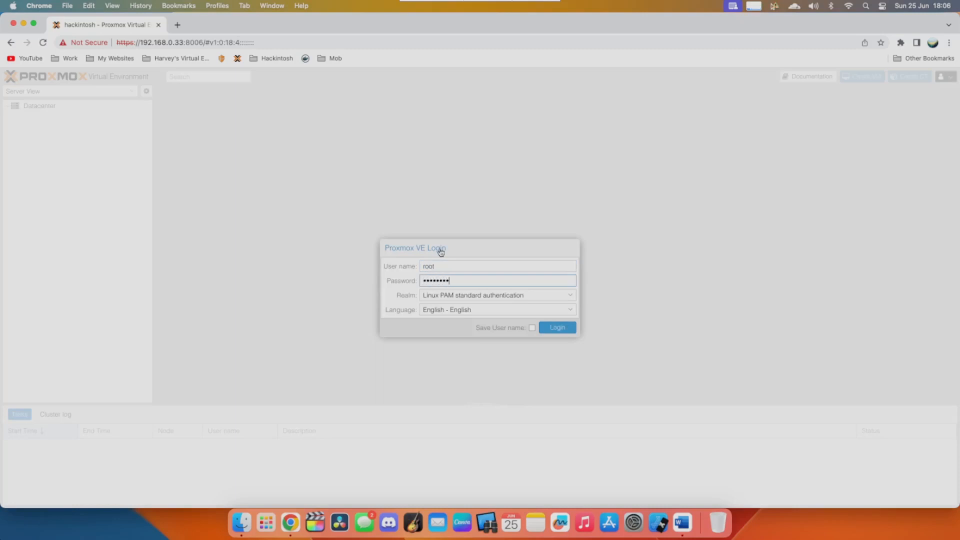
{"action": "key", "text": "Return"}
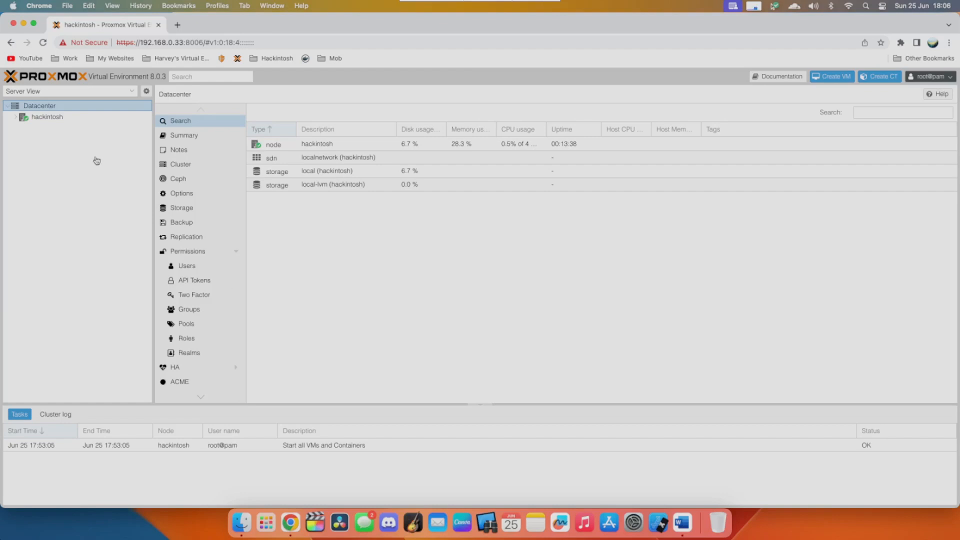
- Open the summary of the hackintosh node and check its RAM usage
{"action": "left_click", "coordinate": [47, 118]}
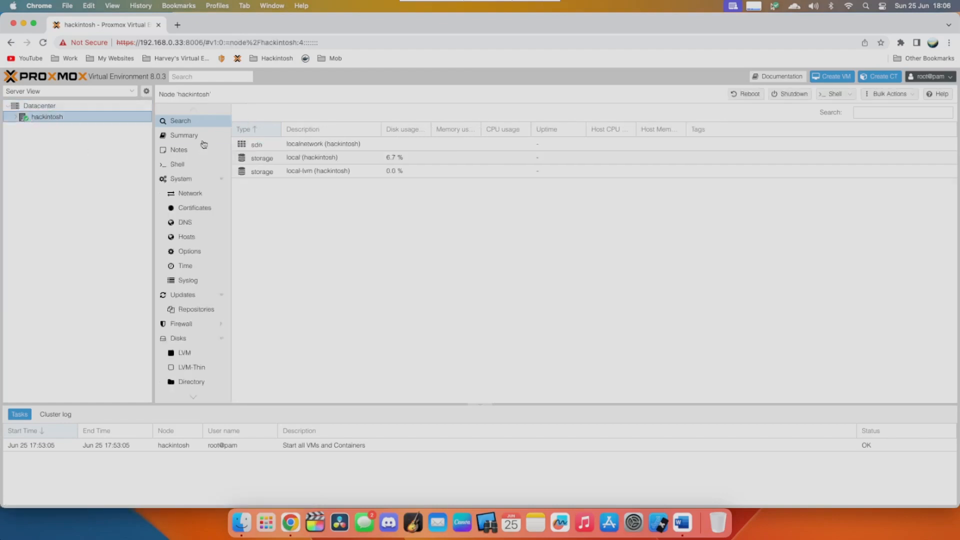
{"action": "left_click", "coordinate": [183, 135]}
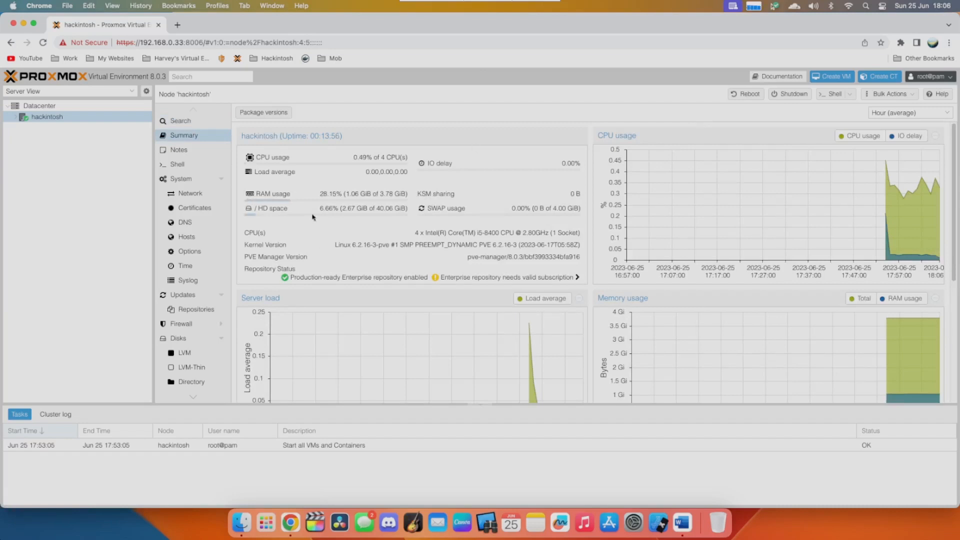
{"action": "left_click_drag", "start_coordinate": [350, 193], "coordinate": [454, 190]}
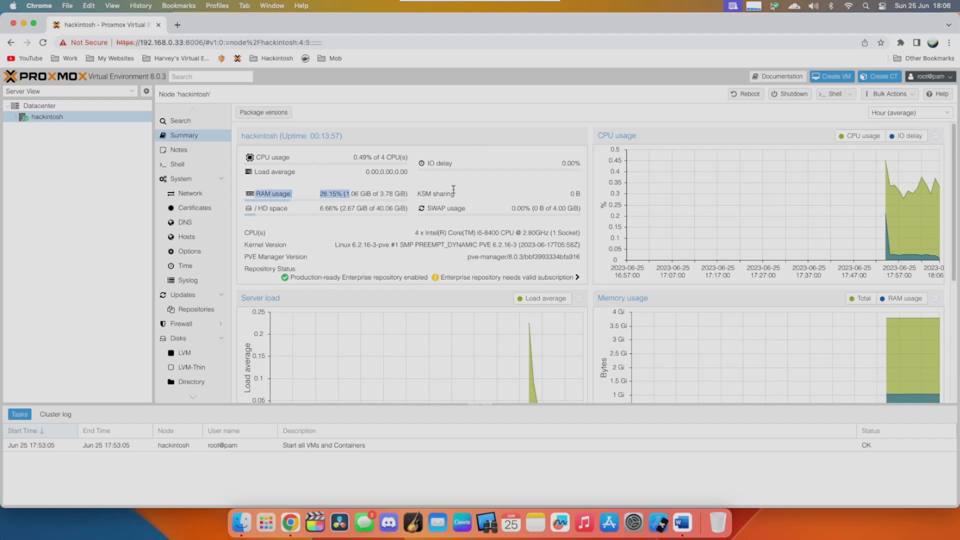
{"action": "left_click", "coordinate": [403, 201]}
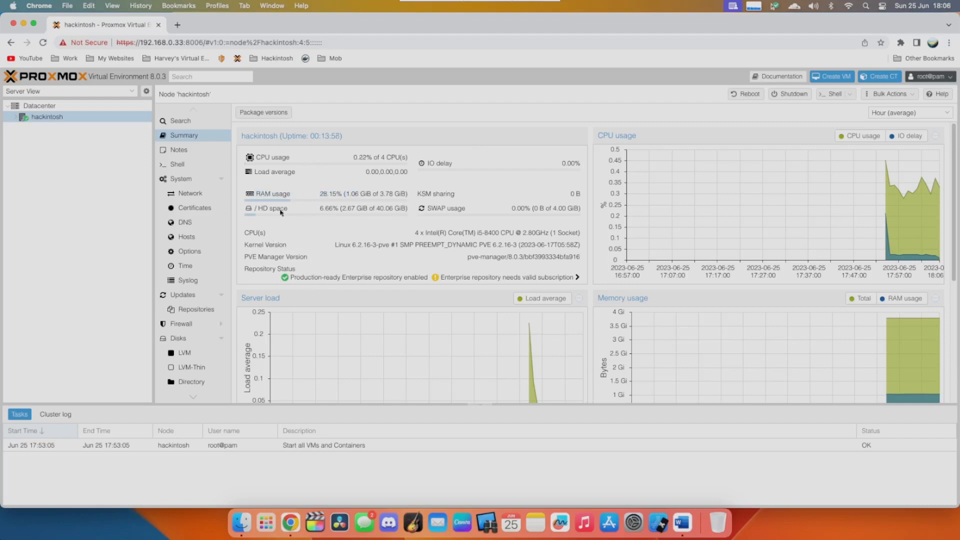
- Expand the hackintosh node and compare the type and usage of its local and local-lvm storages
{"action": "left_click", "coordinate": [15, 118]}
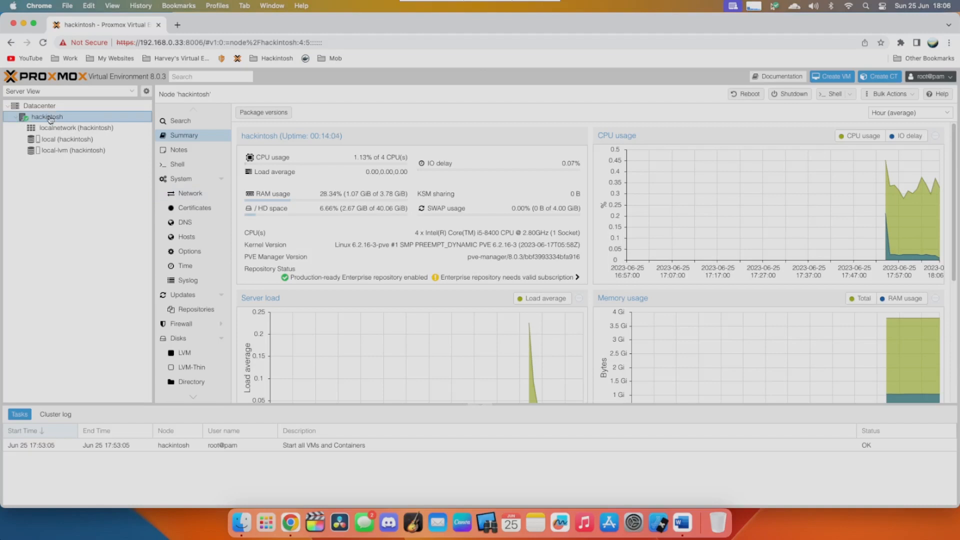
{"action": "left_click", "coordinate": [79, 140]}
{"action": "left_click", "coordinate": [81, 150]}
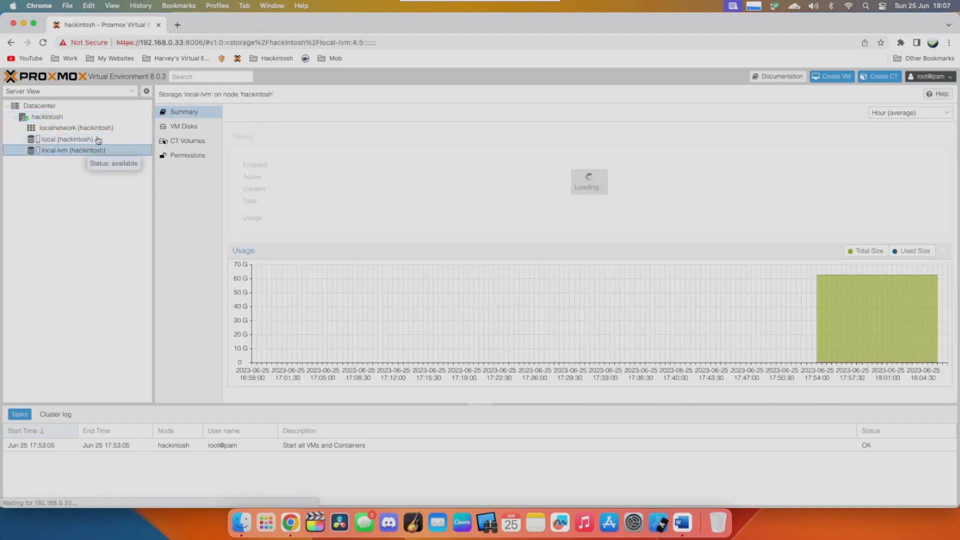
{"action": "left_click", "coordinate": [98, 141]}
{"action": "left_click", "coordinate": [68, 151]}
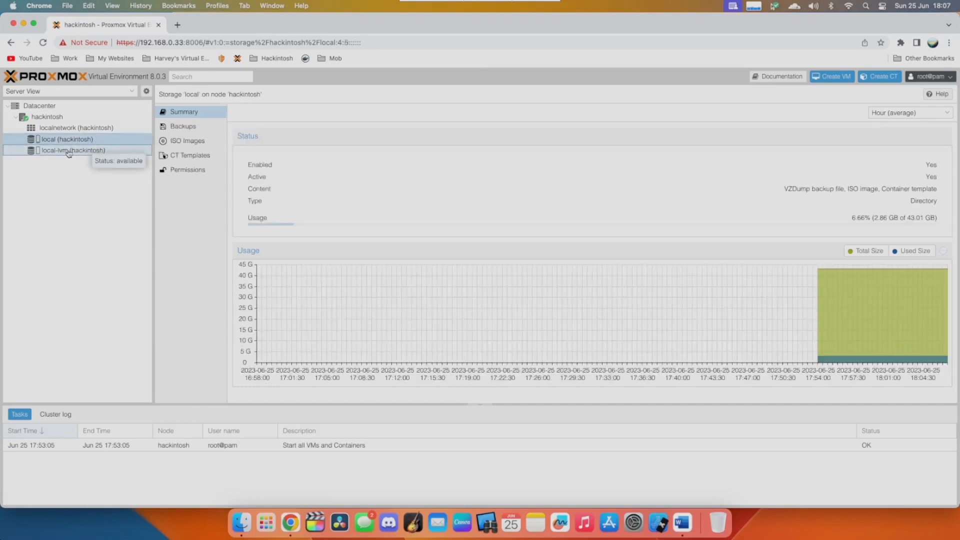
{"action": "left_click", "coordinate": [58, 144]}
{"action": "left_click", "coordinate": [58, 144]}
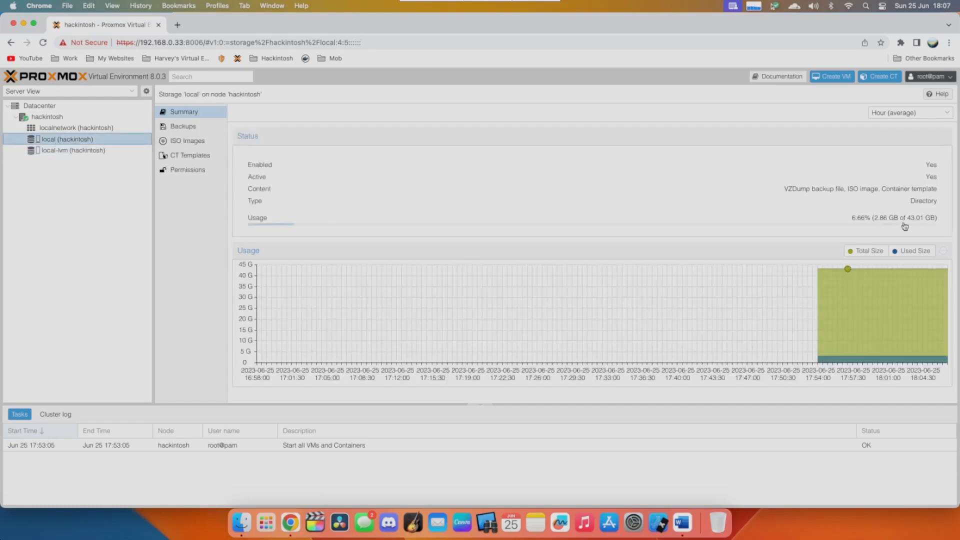
{"action": "left_click", "coordinate": [92, 150]}
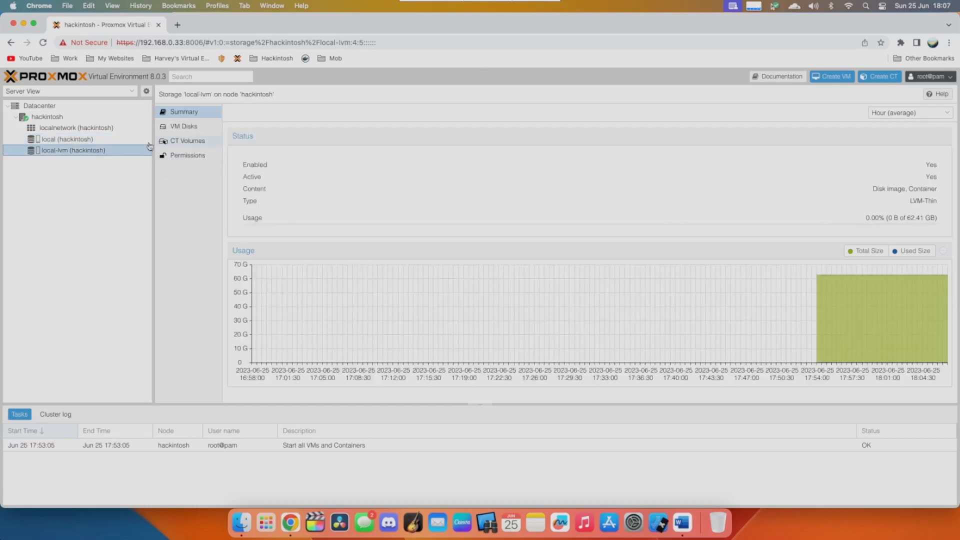
{"action": "left_click", "coordinate": [106, 143]}
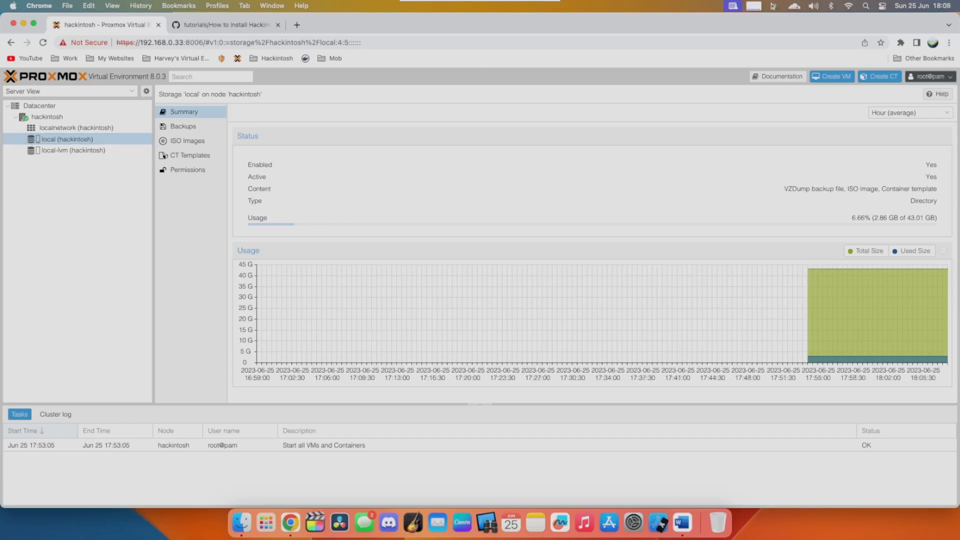
- Remove the data logical volume by running lvremove /dev/pve/data in the hackintosh node's shell and confirming with y
{"action": "left_click", "coordinate": [47, 117]}
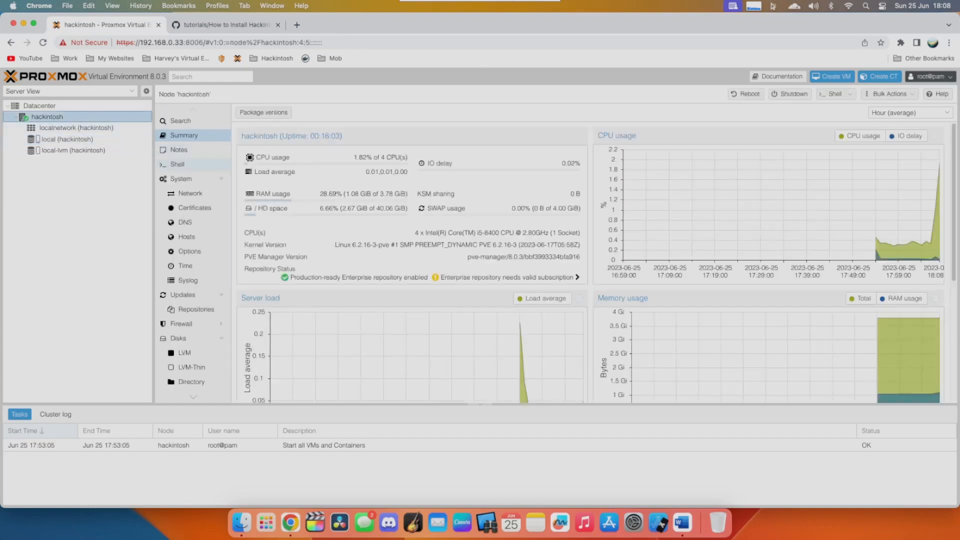
{"action": "left_click", "coordinate": [178, 165]}
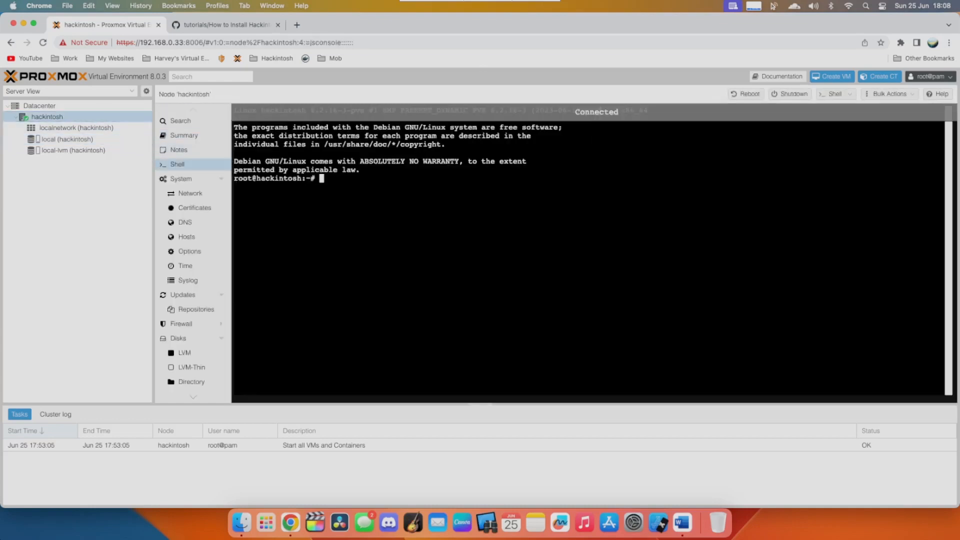
{"action": "right_click", "coordinate": [376, 186]}
{"action": "left_click", "coordinate": [395, 259]}
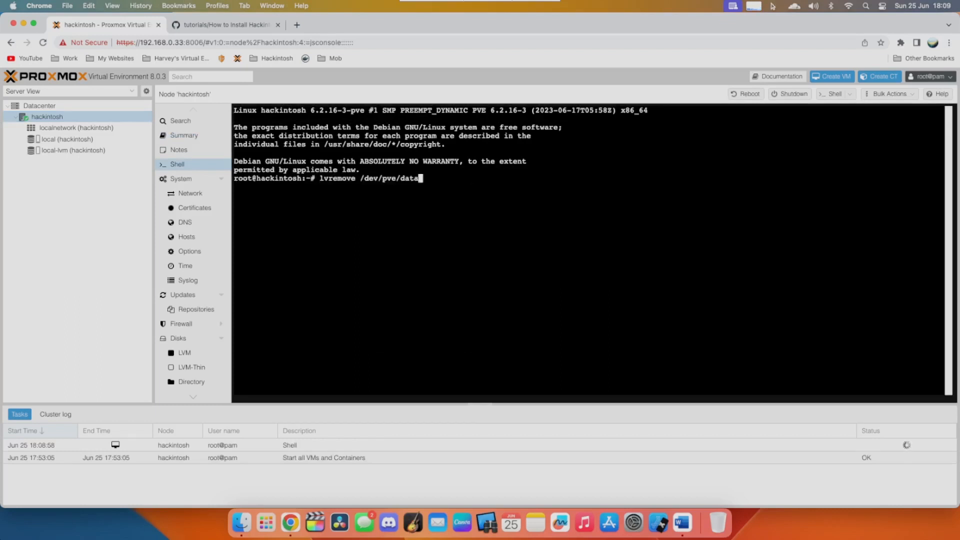
{"action": "key", "text": "Return"}
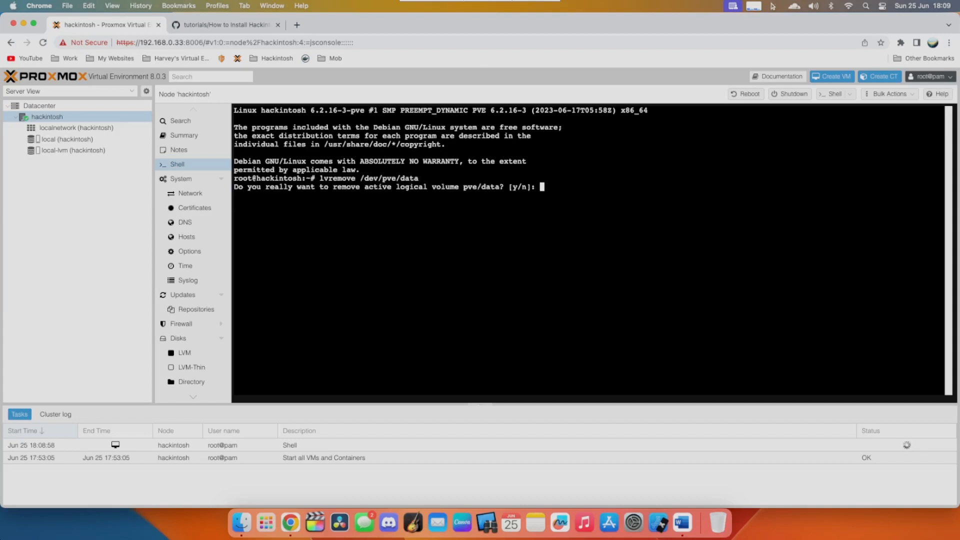
{"action": "type", "text": "y"}
{"action": "key", "text": "Return"}
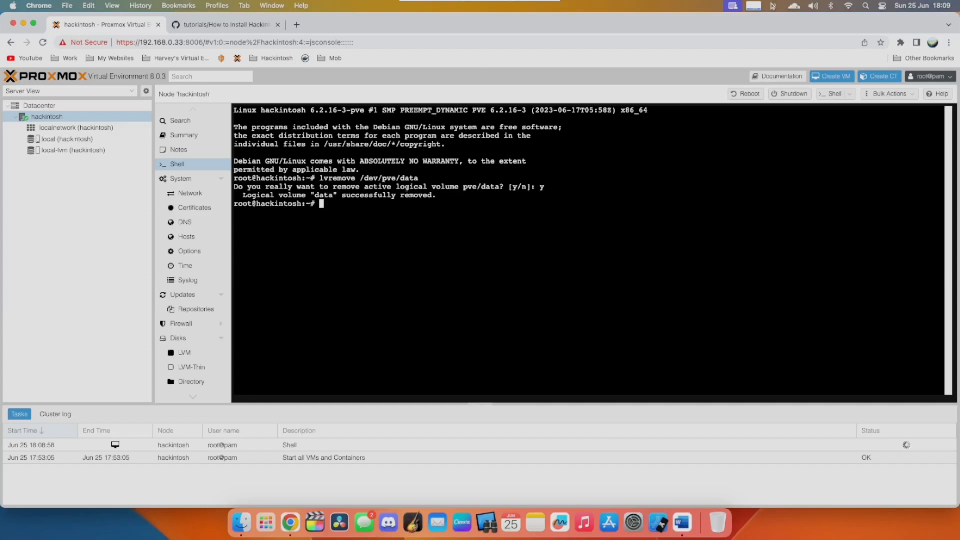
{"action": "left_click_drag", "start_coordinate": [433, 196], "coordinate": [356, 195]}
{"action": "left_click", "coordinate": [354, 196]}
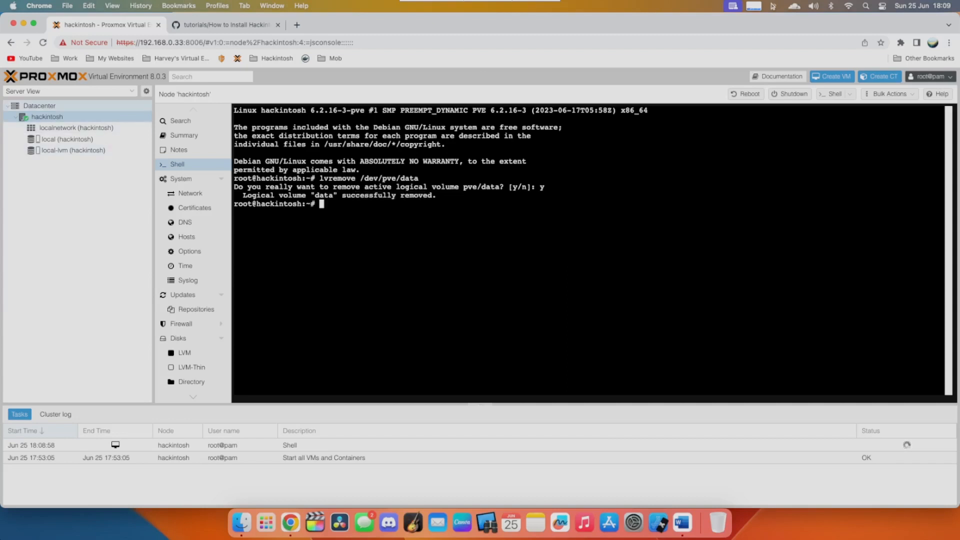
- Remove the local-lvm entry from the datacenter's storage list and confirm the removal
{"action": "left_click", "coordinate": [39, 106]}
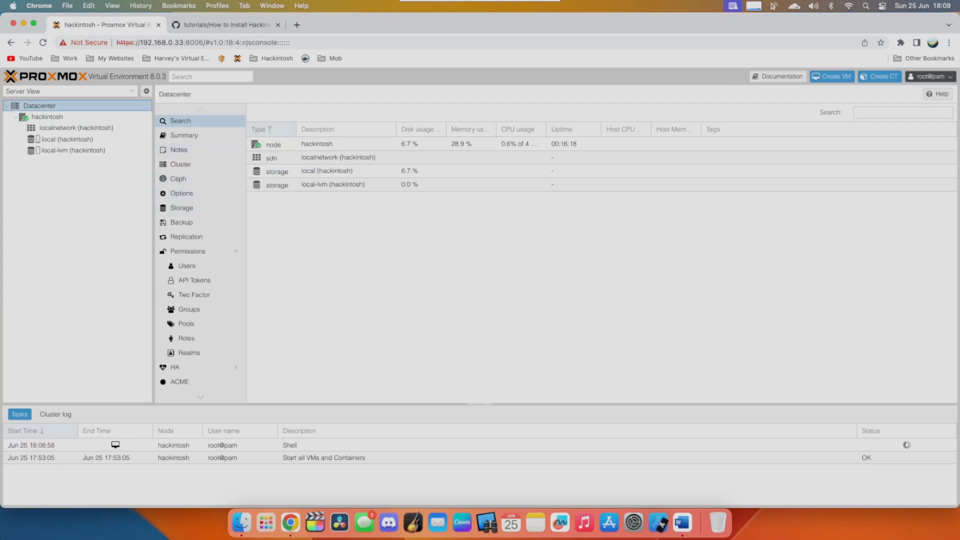
{"action": "left_click", "coordinate": [181, 208]}
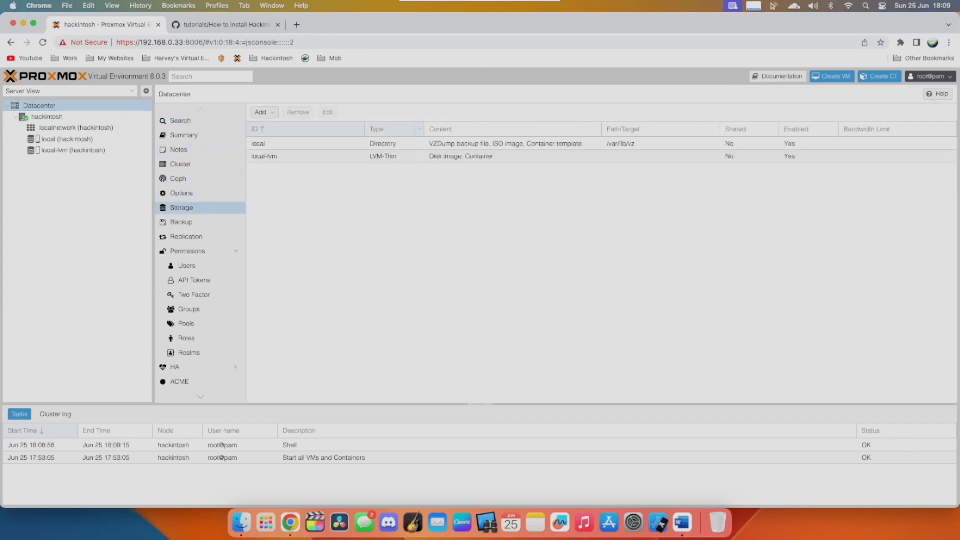
{"action": "left_click", "coordinate": [265, 156]}
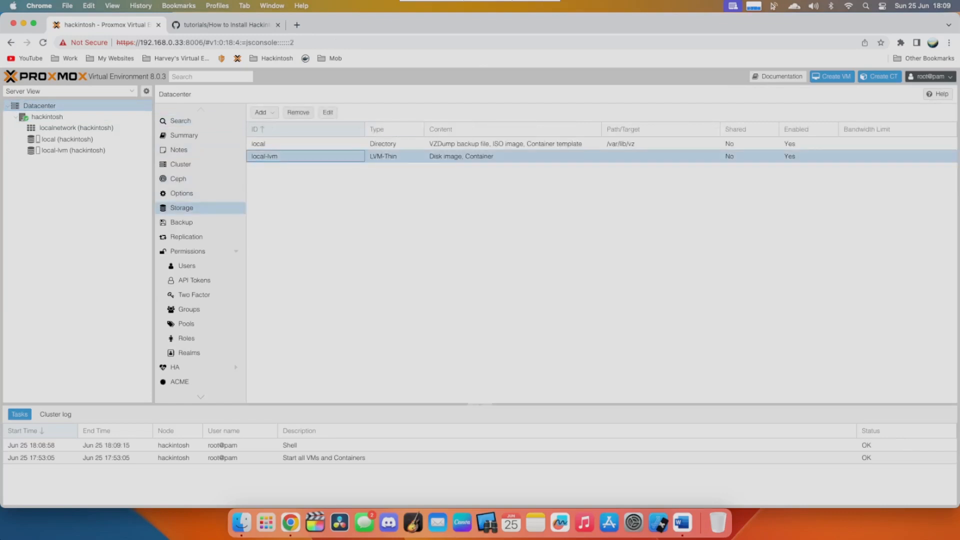
{"action": "left_click", "coordinate": [299, 113]}
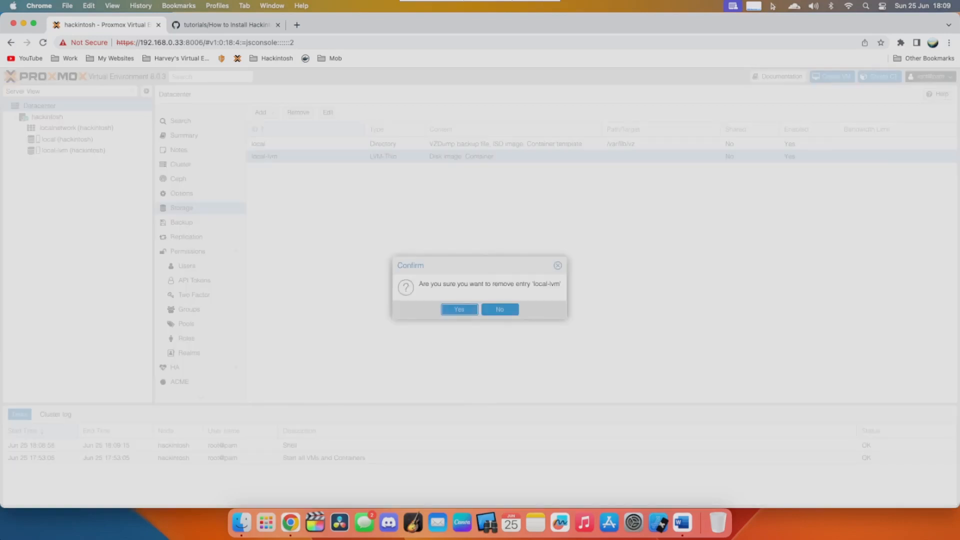
{"action": "key", "text": "Return"}
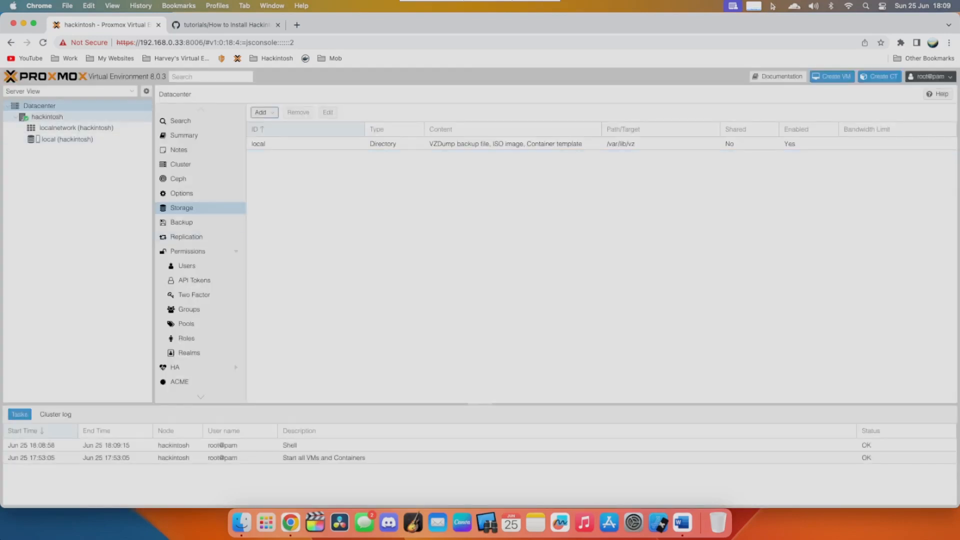
- Extend the root logical volume over all free space by running lvresize -l +100%FREE /dev/pve/root in the hackintosh node's shell
{"action": "left_click", "coordinate": [47, 117]}
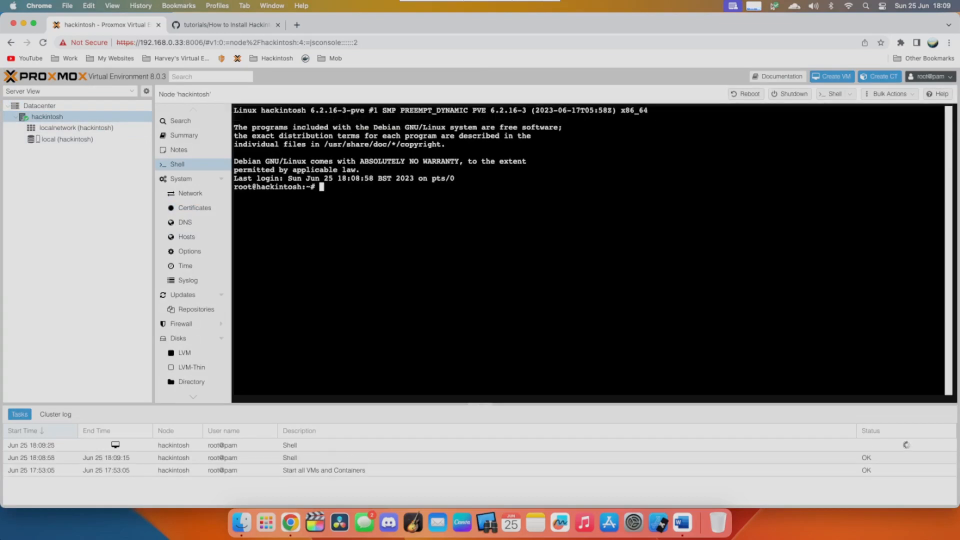
{"action": "right_click", "coordinate": [479, 165]}
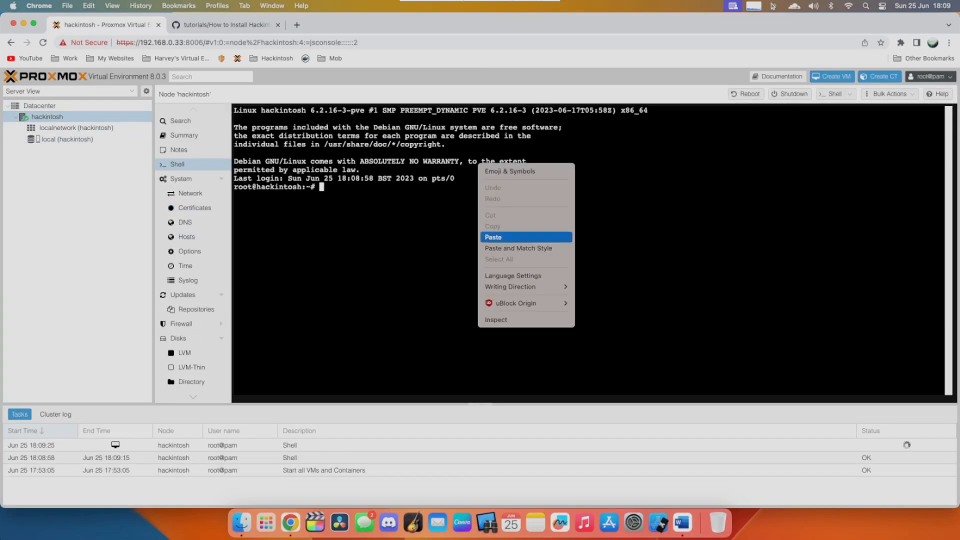
{"action": "left_click", "coordinate": [500, 237]}
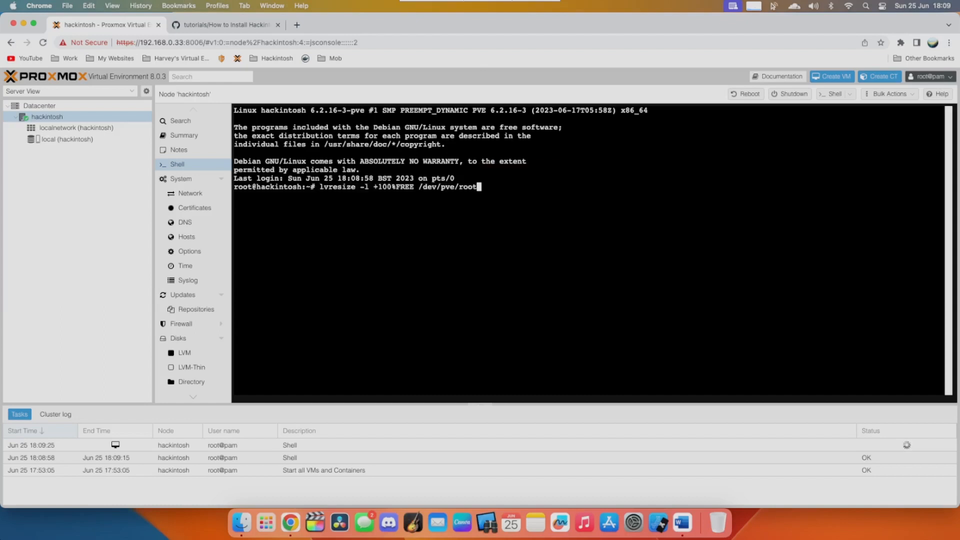
{"action": "key", "text": "Return"}
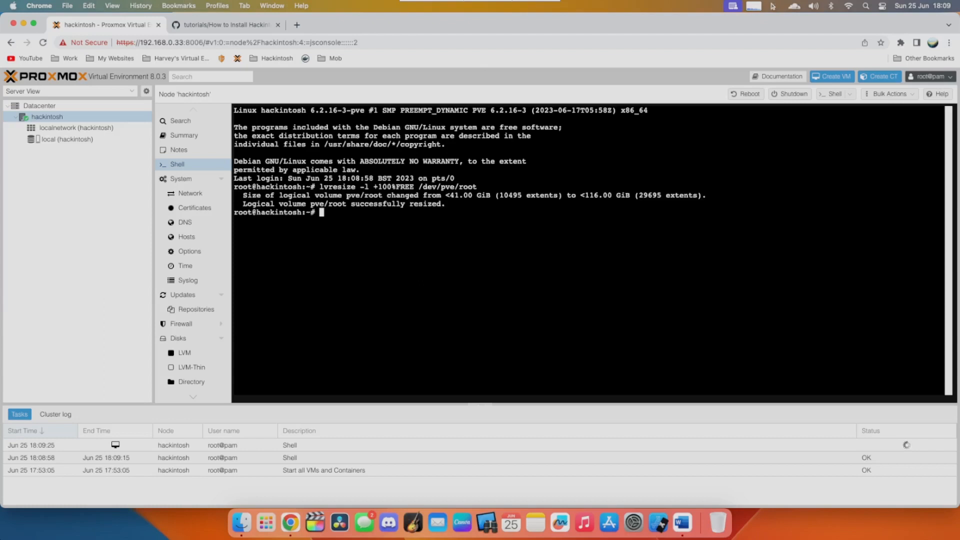
{"action": "left_click_drag", "start_coordinate": [383, 204], "coordinate": [454, 196]}
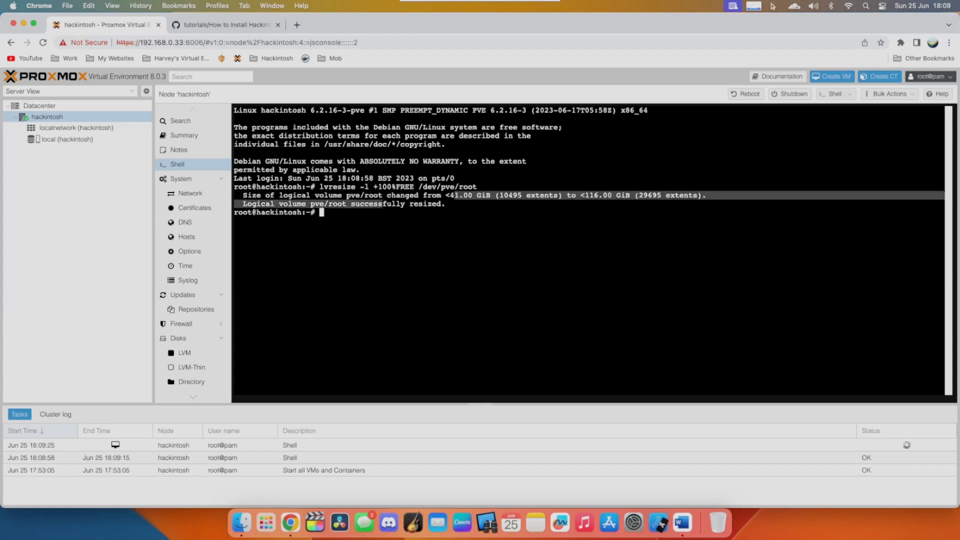
{"action": "left_click", "coordinate": [454, 195]}
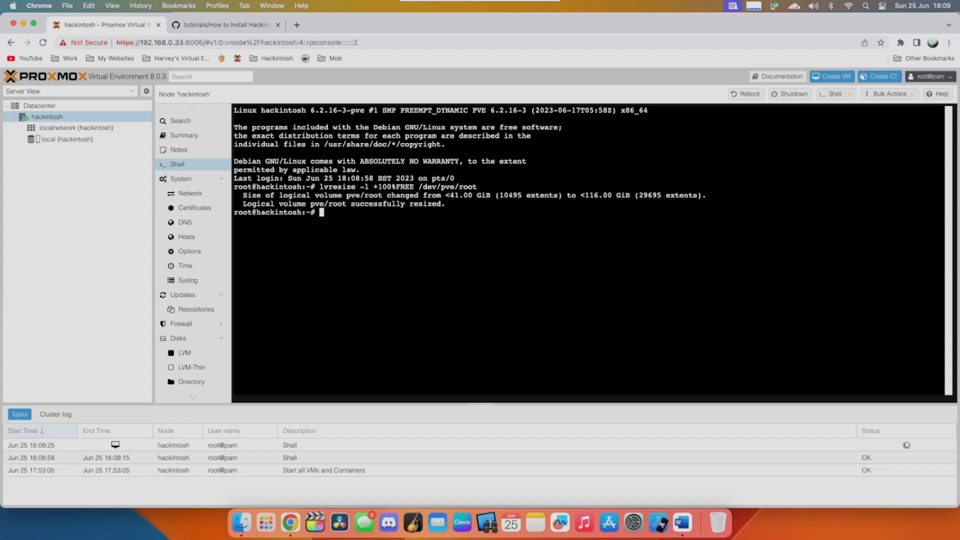
- Grow the root filesystem by running resize2fs /dev/mapper/pve-root and check the total capacity of the local storage
{"action": "right_click", "coordinate": [444, 203]}
{"action": "left_click", "coordinate": [465, 278]}
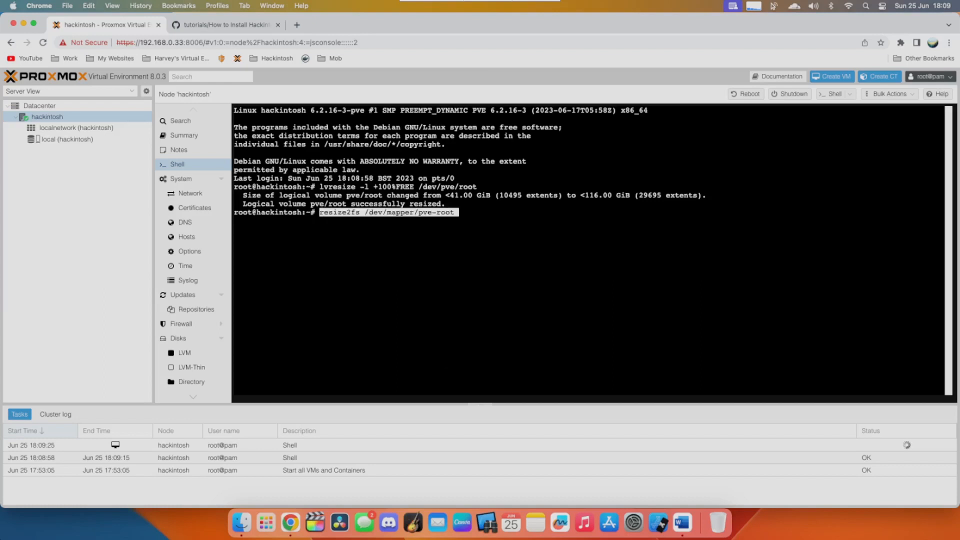
{"action": "key", "text": "Return"}
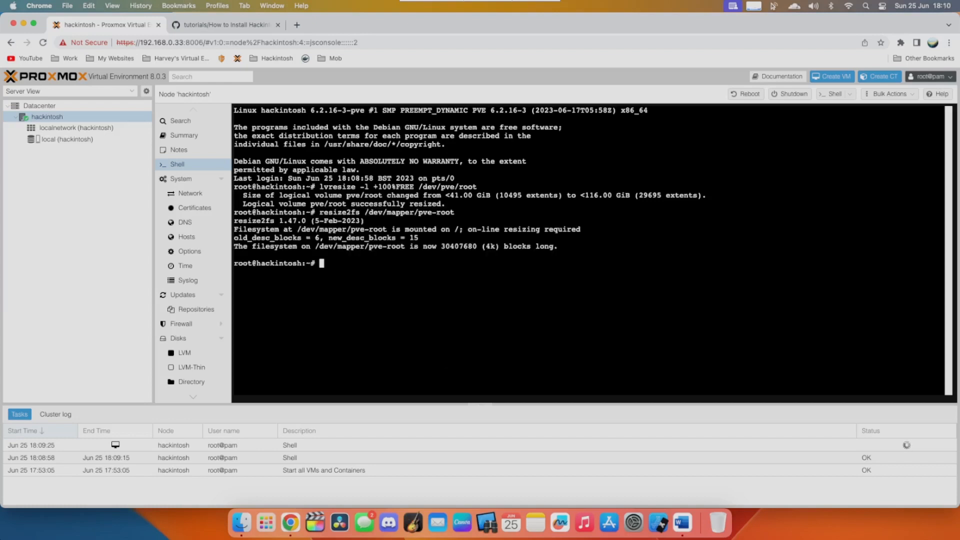
{"action": "left_click", "coordinate": [52, 139]}
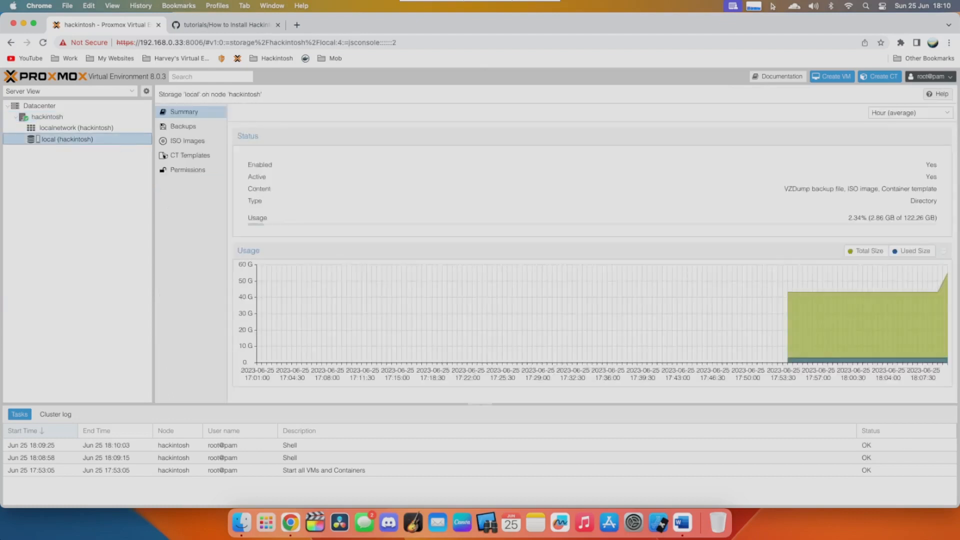
{"action": "left_click_drag", "start_coordinate": [901, 218], "coordinate": [935, 218]}
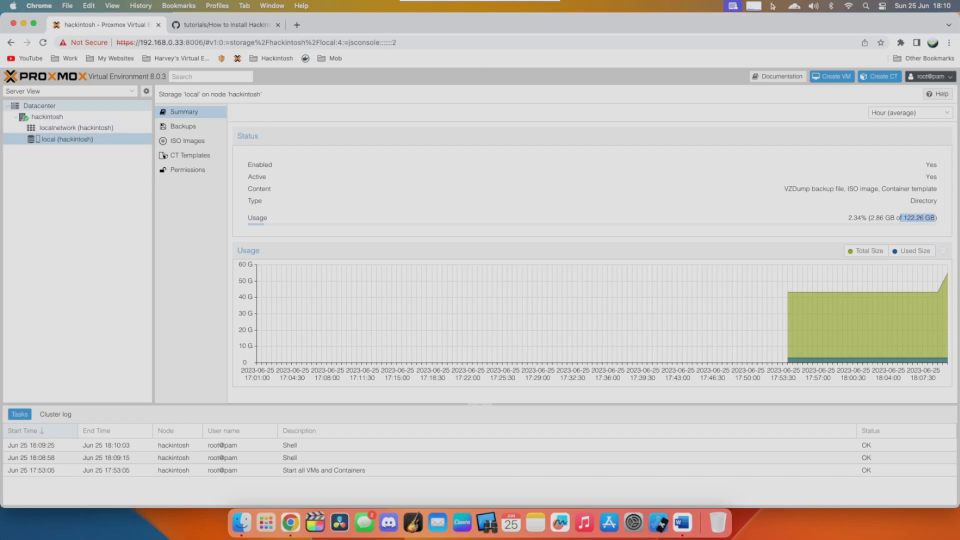
- Add Disk image, Container and Snippets to the content types of the datacenter's local storage
{"action": "left_click", "coordinate": [40, 105]}
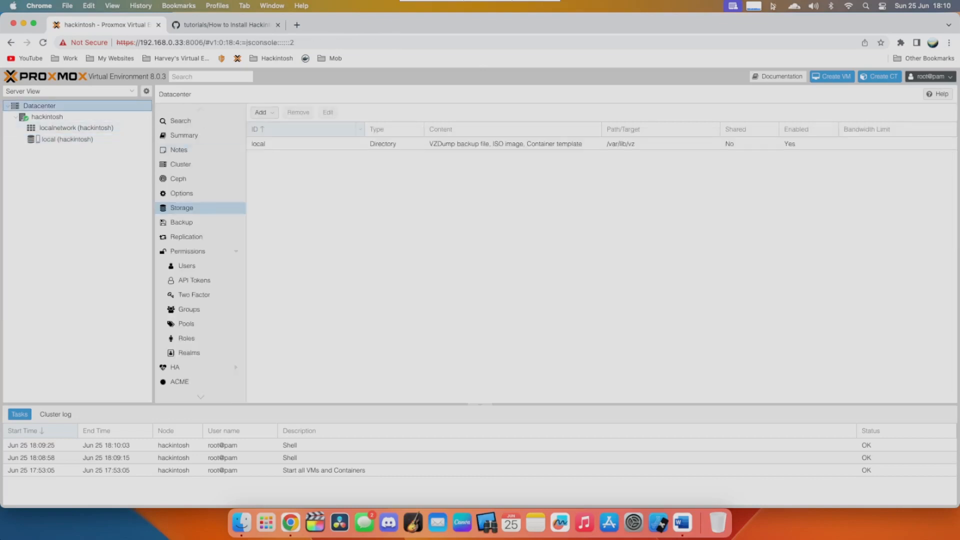
{"action": "double_click", "coordinate": [301, 144]}
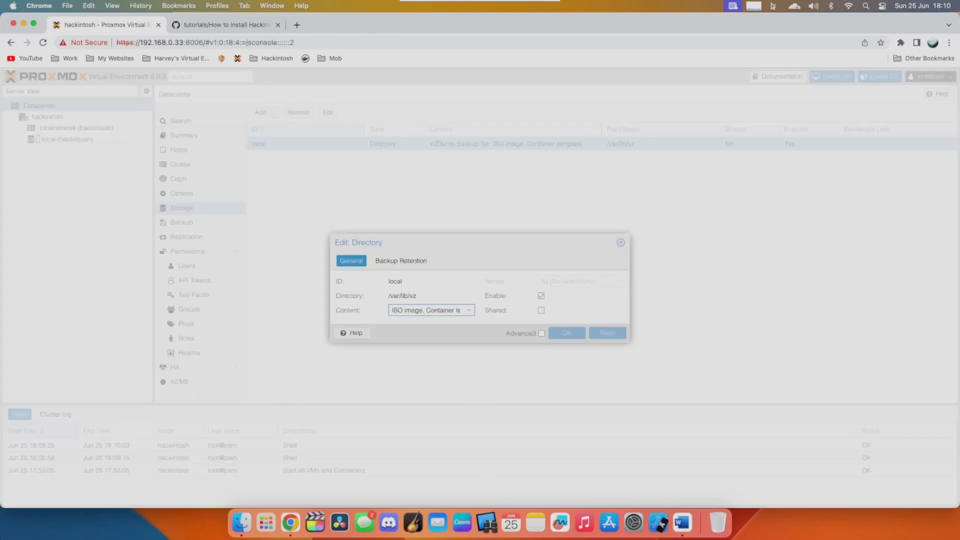
{"action": "left_click", "coordinate": [469, 310]}
{"action": "left_click", "coordinate": [431, 322]}
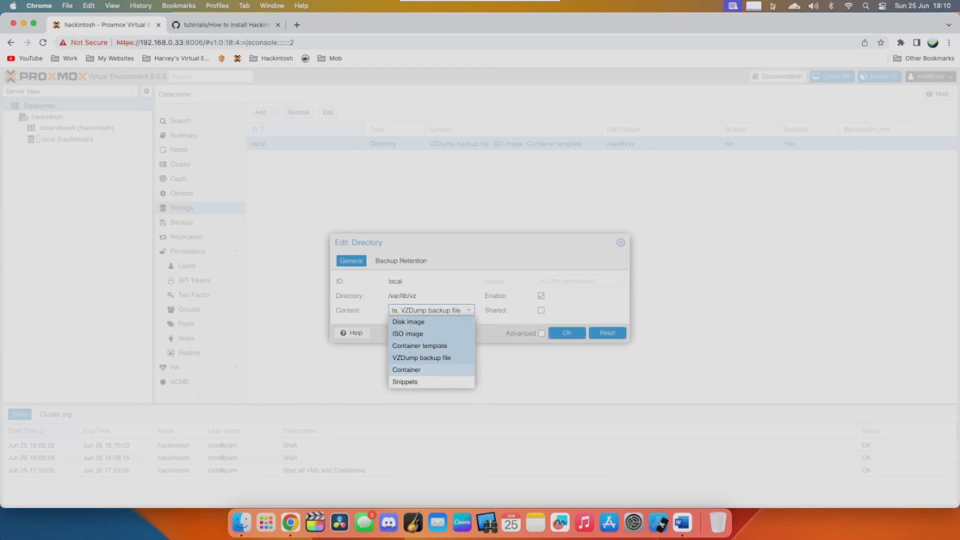
{"action": "left_click", "coordinate": [431, 370]}
{"action": "left_click", "coordinate": [431, 382]}
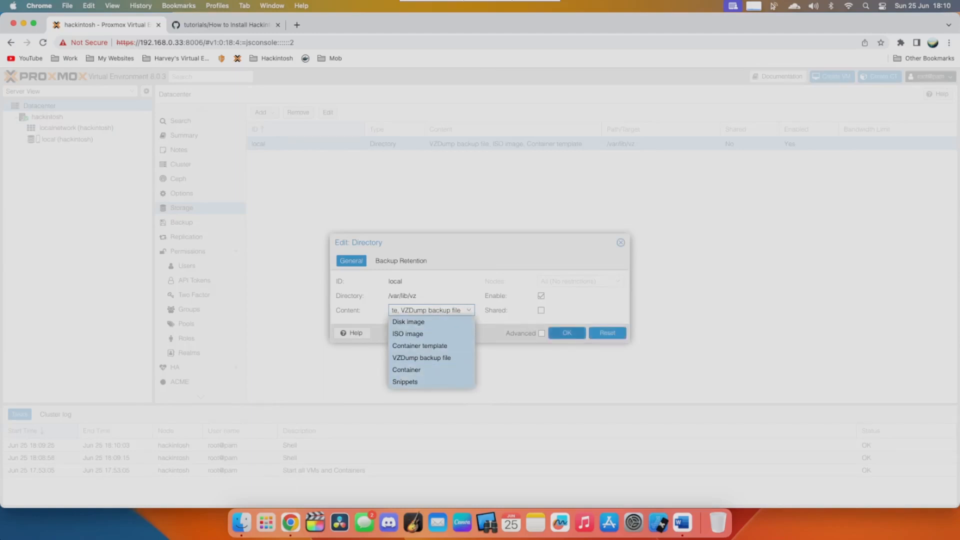
{"action": "left_click", "coordinate": [567, 333]}
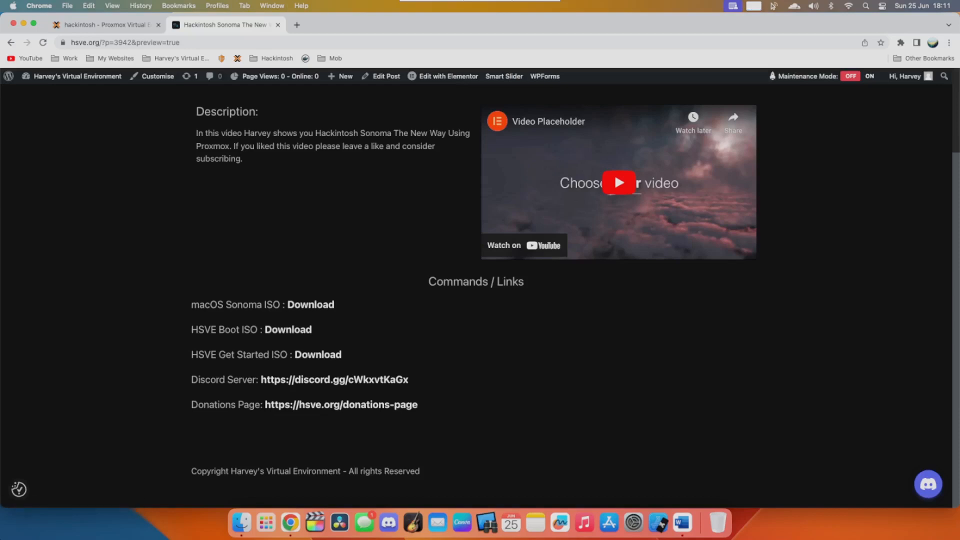
- Download HSVE-BOOT.iso through the HSVE Boot ISO link and return to the links page
{"action": "left_click", "coordinate": [288, 330]}
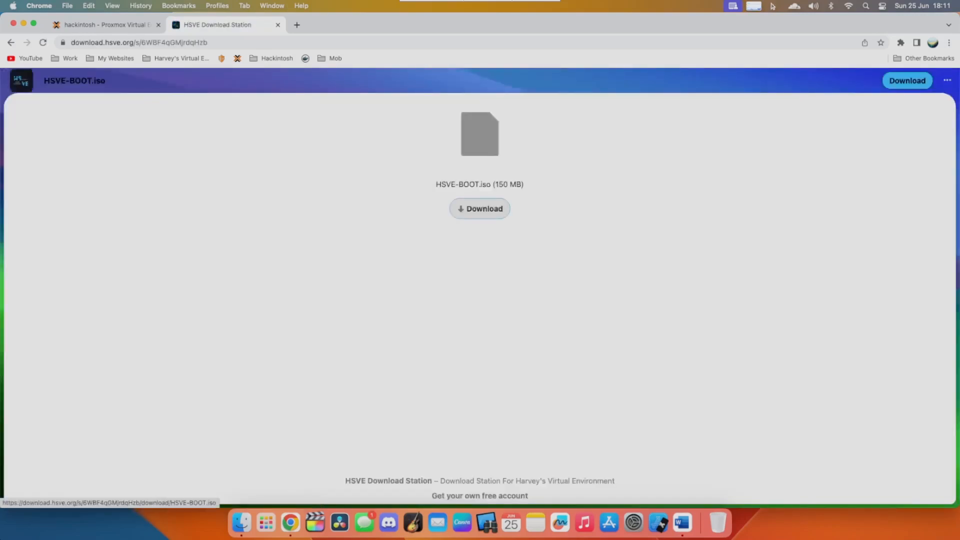
{"action": "left_click", "coordinate": [481, 208]}
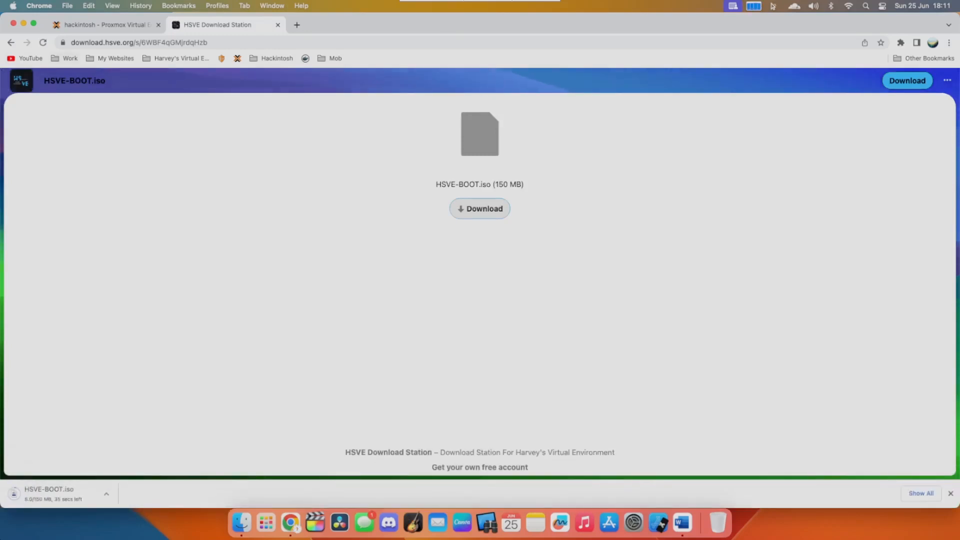
{"action": "left_click", "coordinate": [11, 42]}
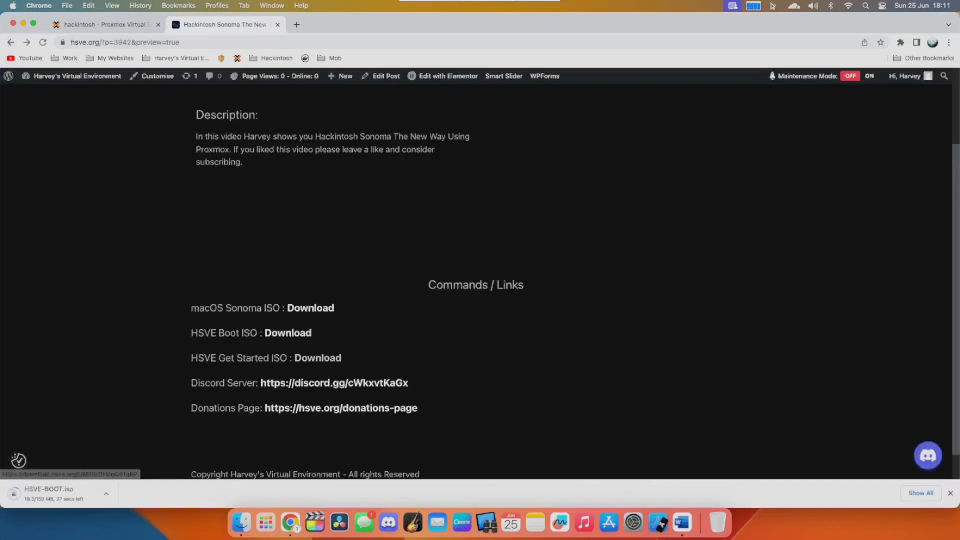
- Download HSVE.iso through the HSVE Get Started ISO link and check it in the browser's download list
{"action": "left_click", "coordinate": [318, 358]}
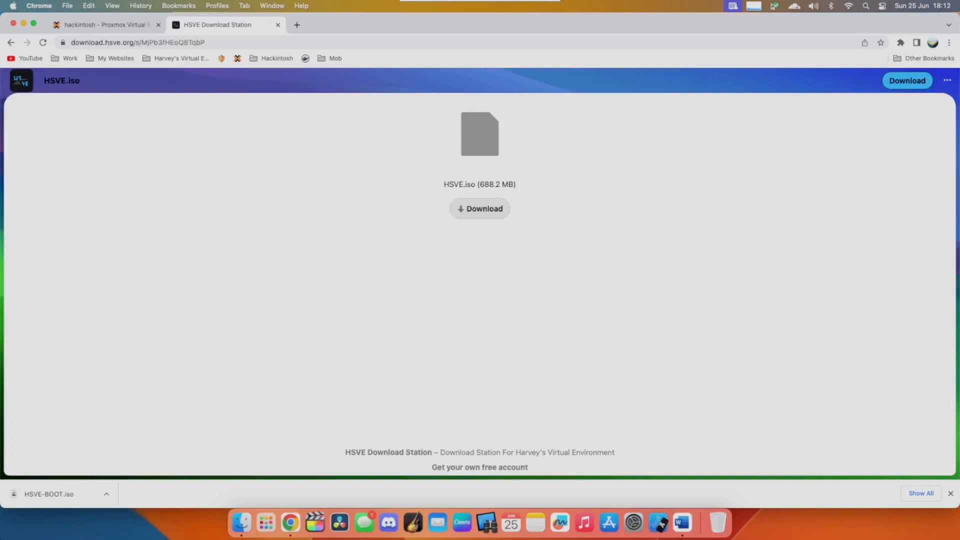
{"action": "left_click", "coordinate": [479, 208]}
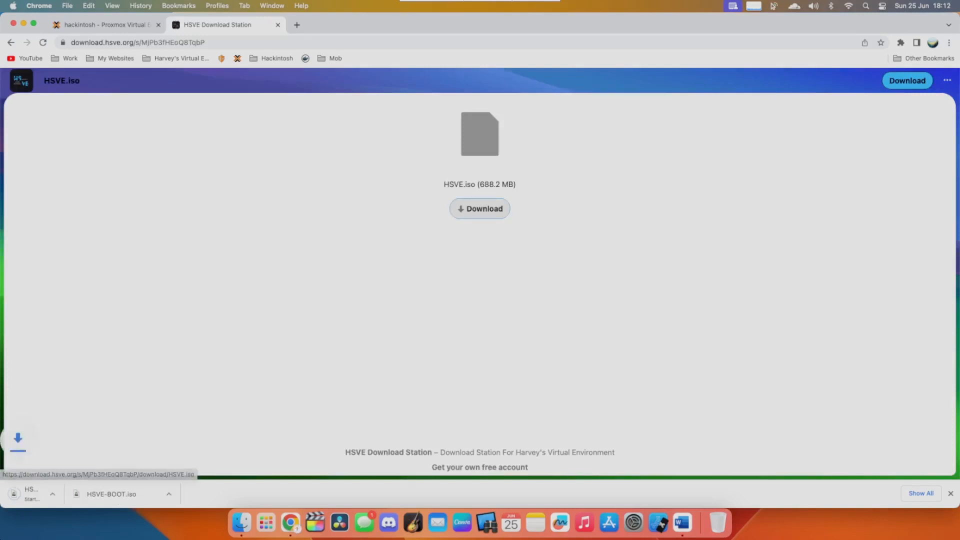
{"action": "left_click", "coordinate": [11, 43]}
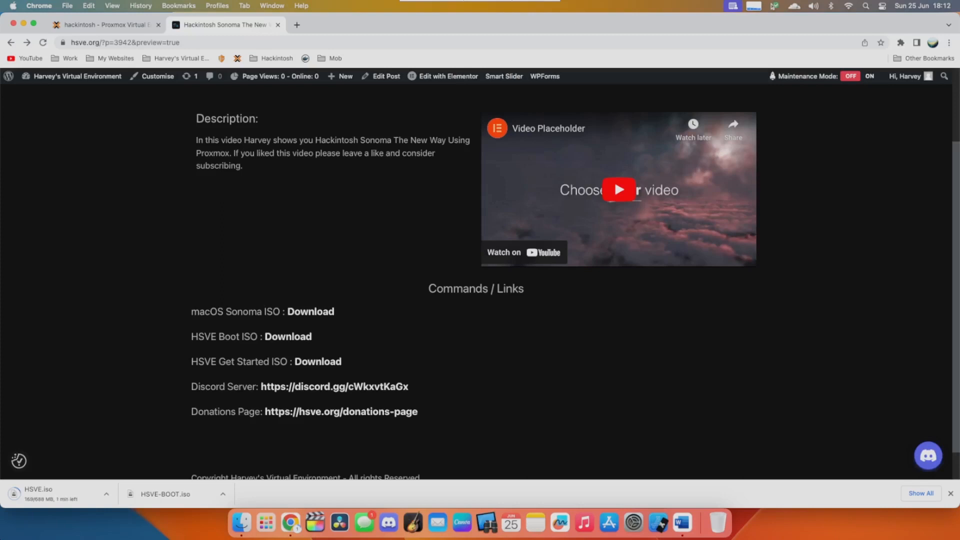
{"action": "key", "text": "super+shift+j"}
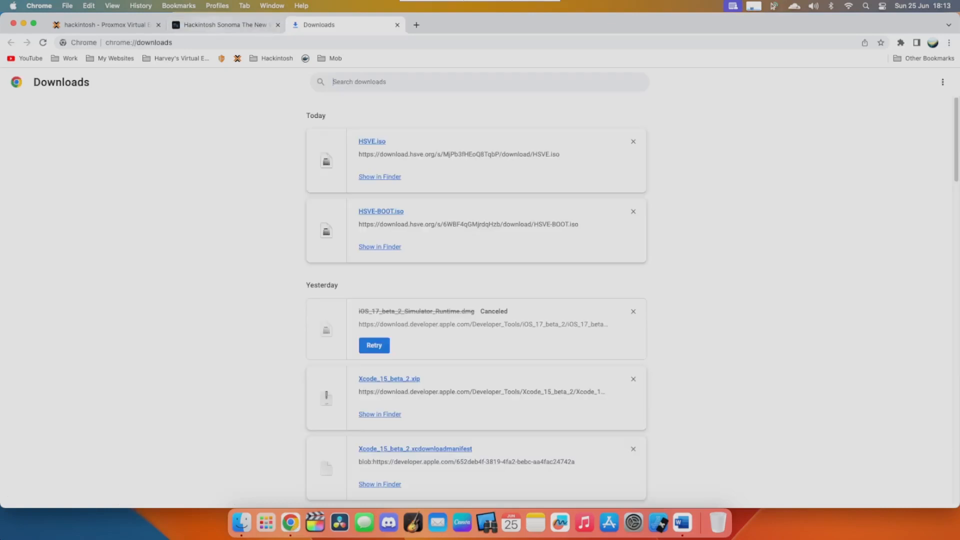
- Start the SonomaBeta2.iso download through the macOS Sonoma ISO link and cancel it in the browser's download list
{"action": "left_click", "coordinate": [211, 24]}
{"action": "left_click", "coordinate": [311, 312]}
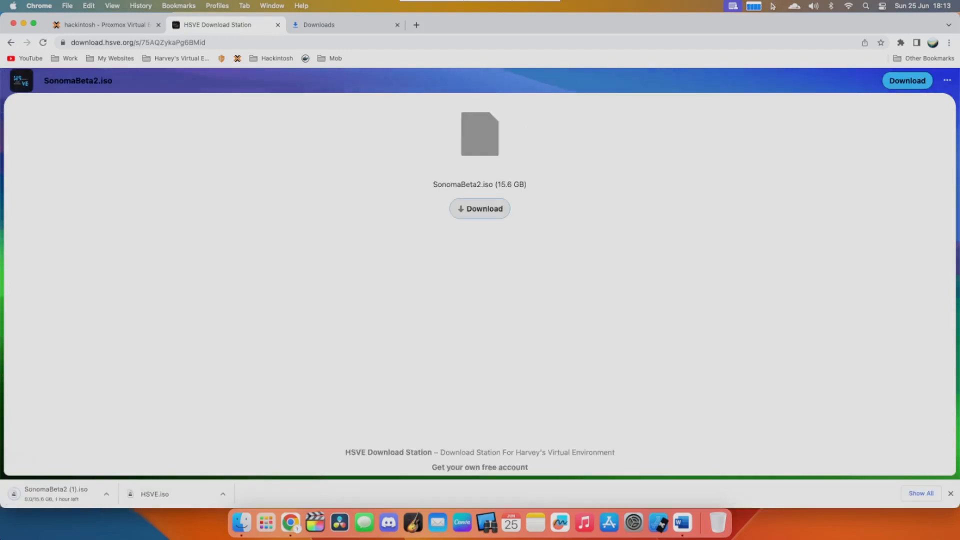
{"action": "left_click", "coordinate": [10, 42]}
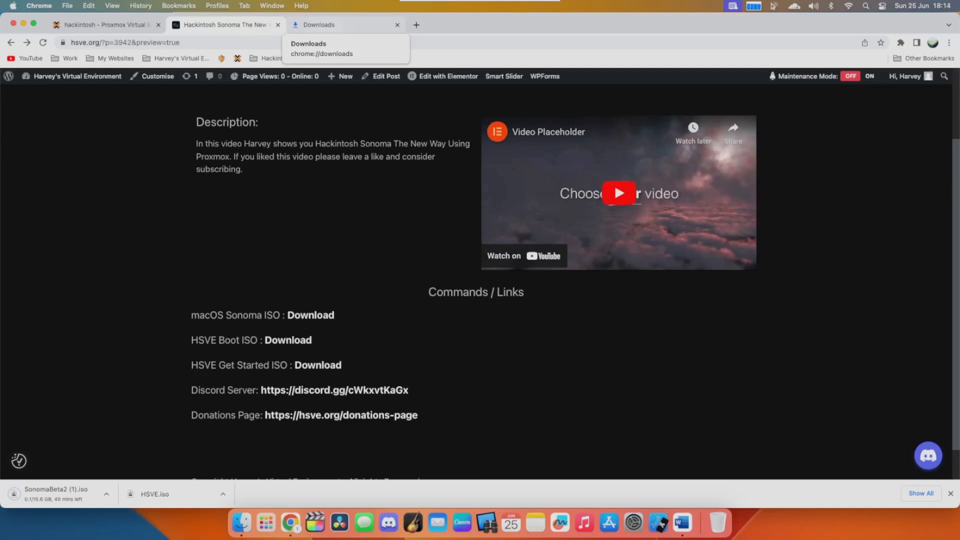
{"action": "left_click", "coordinate": [340, 25]}
{"action": "left_click", "coordinate": [416, 203]}
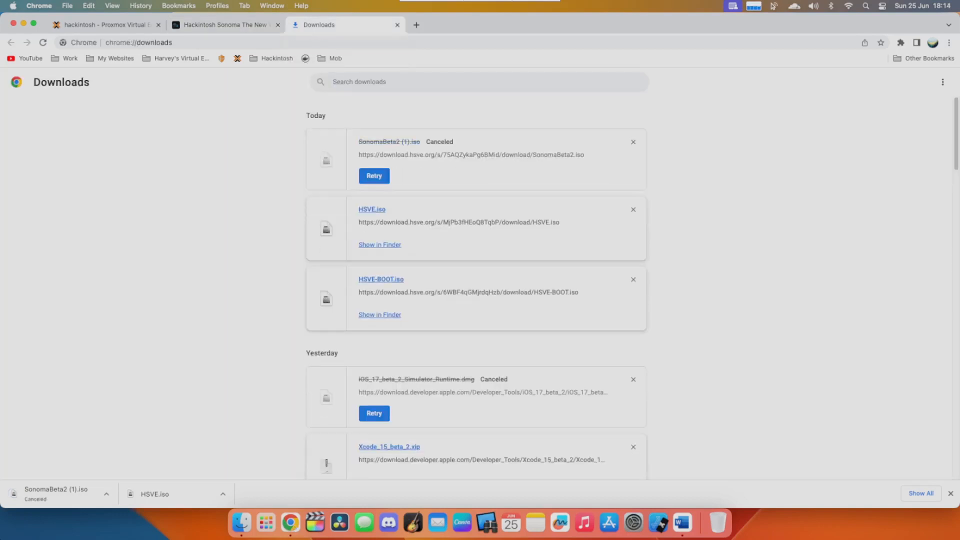
- Upload HSVE-BOOT.iso from the Downloads folder to the ISO images of the hackintosh node's local storage in Proxmox
{"action": "left_click", "coordinate": [111, 25]}
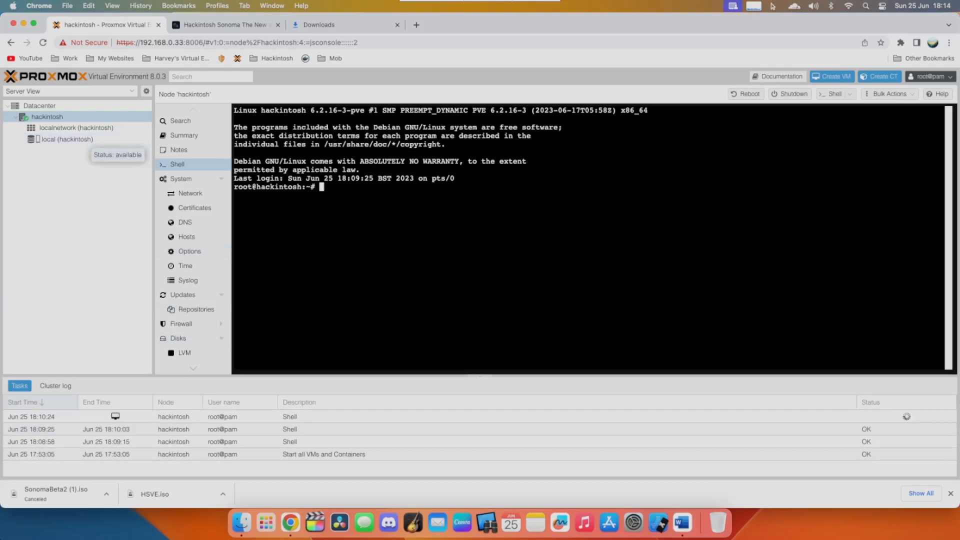
{"action": "left_click", "coordinate": [65, 139]}
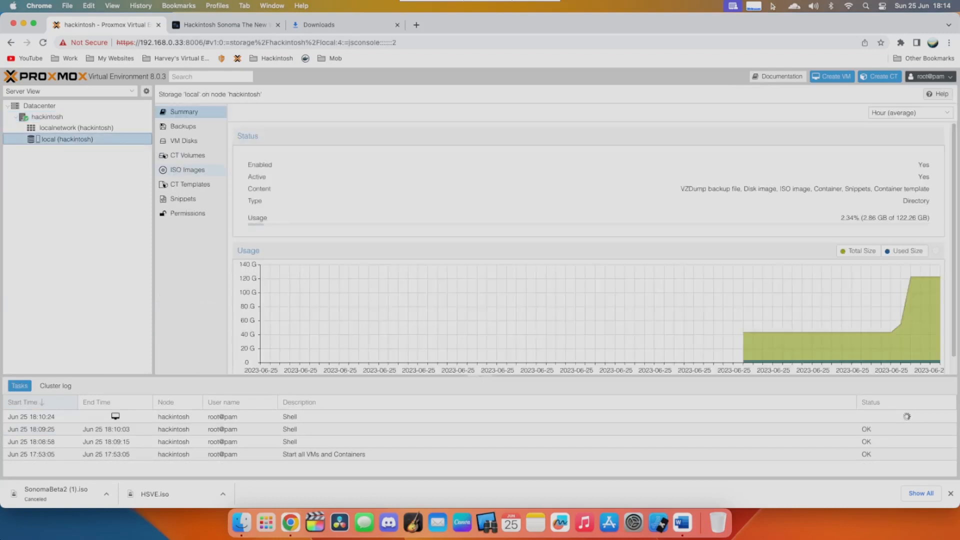
{"action": "left_click", "coordinate": [188, 170]}
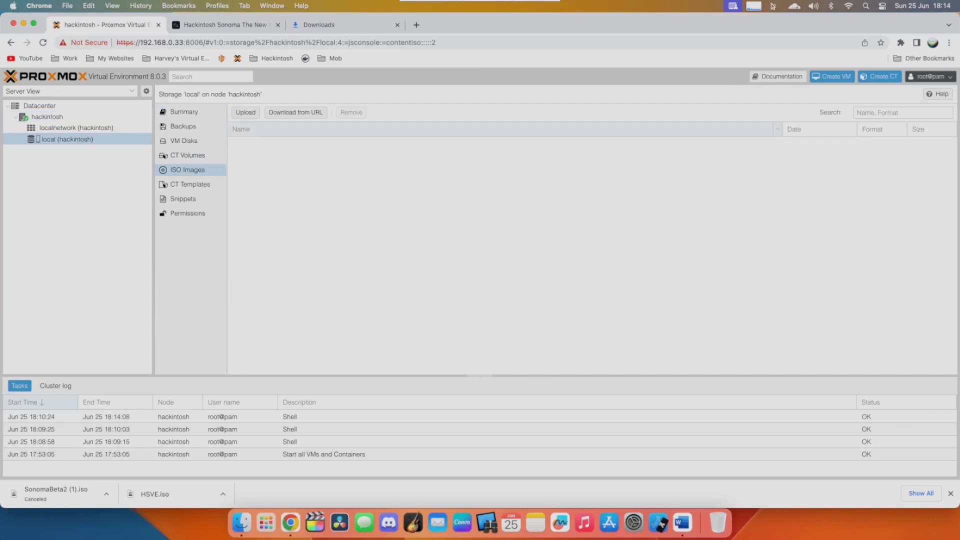
{"action": "left_click", "coordinate": [246, 112]}
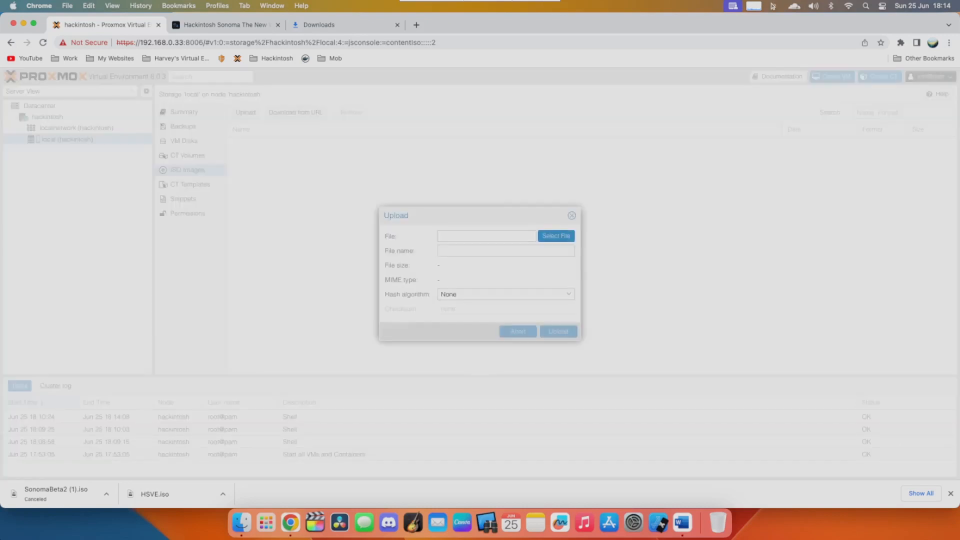
{"action": "left_click", "coordinate": [556, 236]}
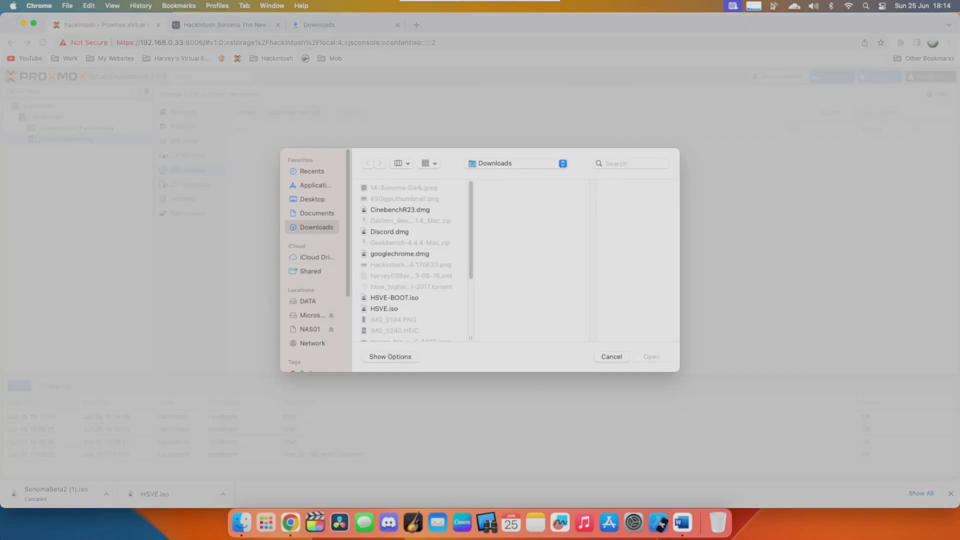
{"action": "double_click", "coordinate": [394, 268]}
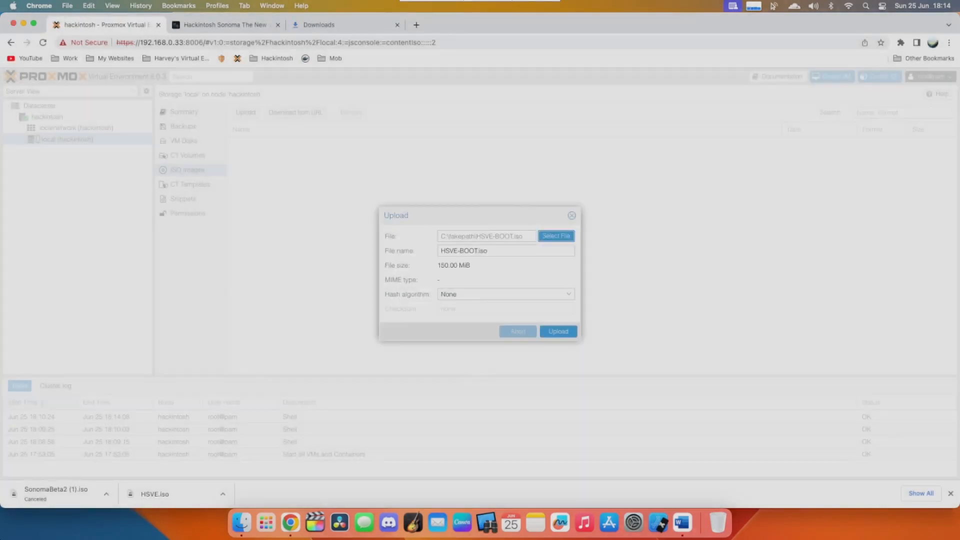
{"action": "left_click", "coordinate": [558, 331]}
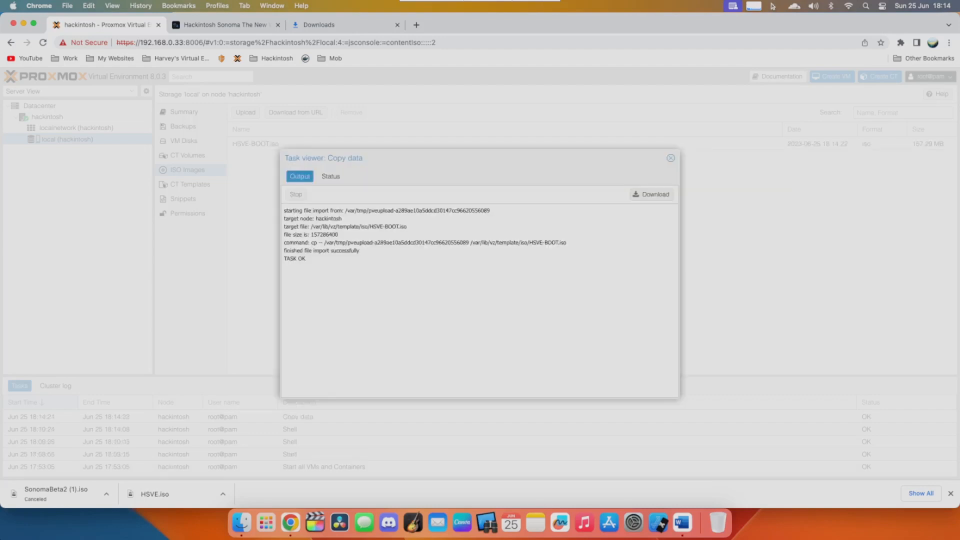
{"action": "left_click", "coordinate": [671, 158]}
- Upload HSVE.iso from the Downloads folder to the same local storage's ISO images
{"action": "left_click", "coordinate": [245, 112]}
{"action": "left_click", "coordinate": [556, 236]}
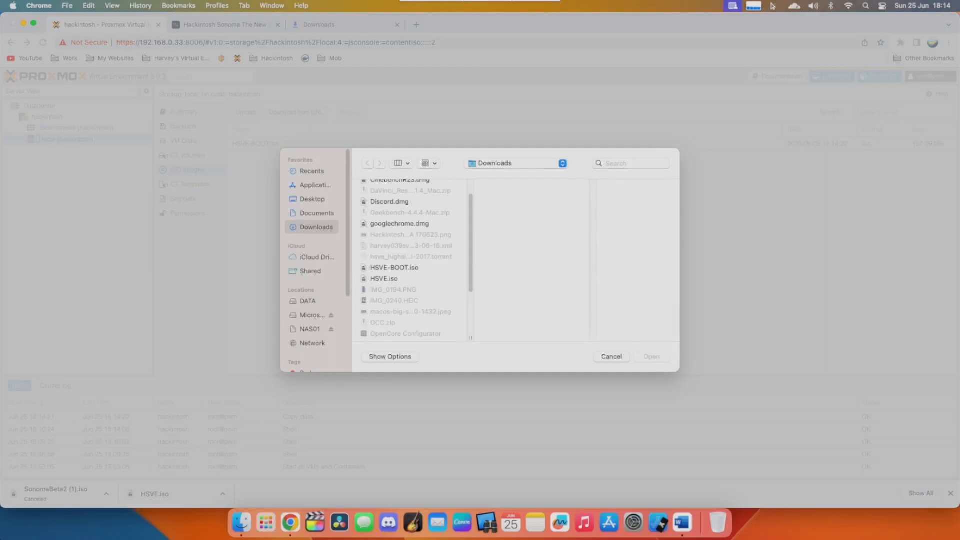
{"action": "double_click", "coordinate": [384, 279]}
{"action": "left_click", "coordinate": [558, 341]}
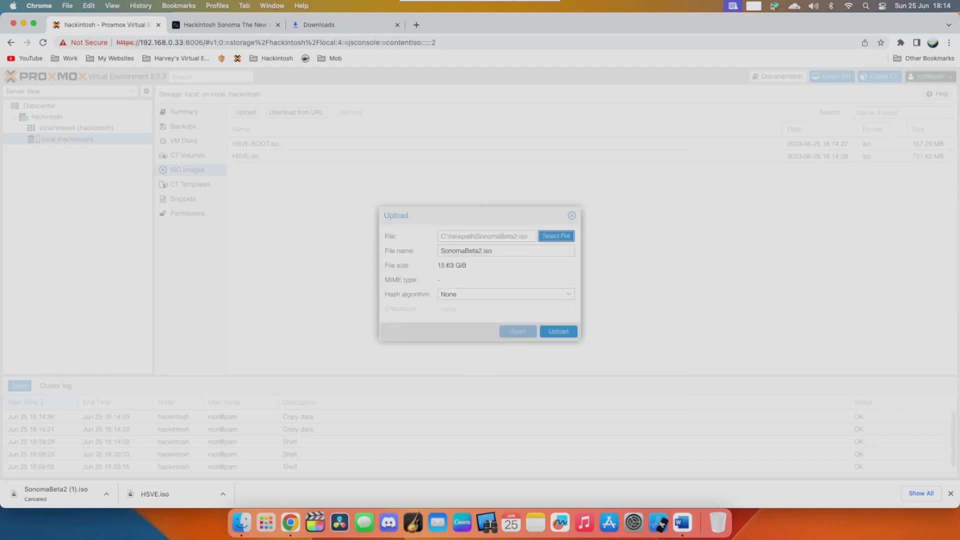
- Upload SonomaBeta2.iso to the local storage's ISO images, moving the upload dialog out of the way
{"action": "left_click_drag", "start_coordinate": [476, 215], "coordinate": [504, 180]}
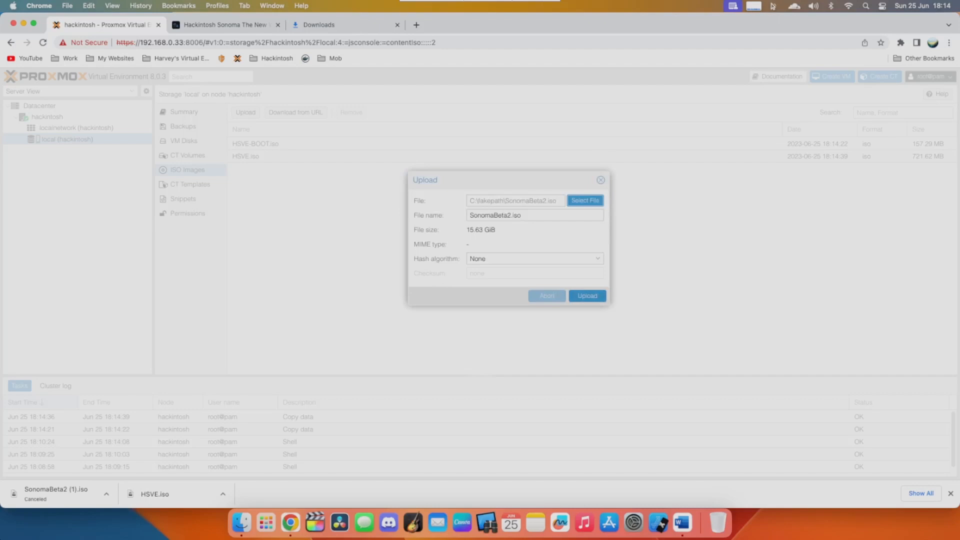
{"action": "left_click", "coordinate": [587, 296]}
{"action": "left_click_drag", "start_coordinate": [505, 180], "coordinate": [482, 195]}
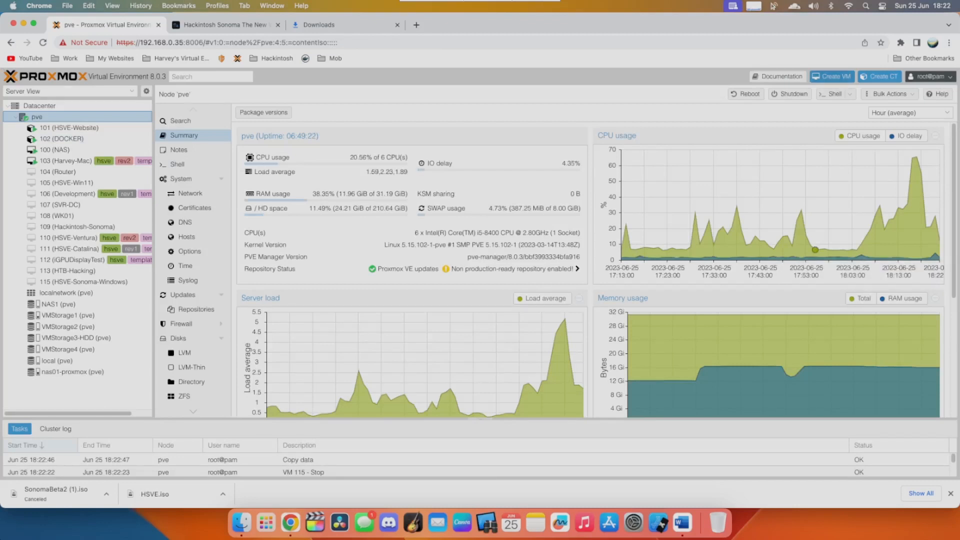
- Start creating a virtual machine on node pve with the name Hackintosh-Sonoma2
{"action": "left_click", "coordinate": [832, 76]}
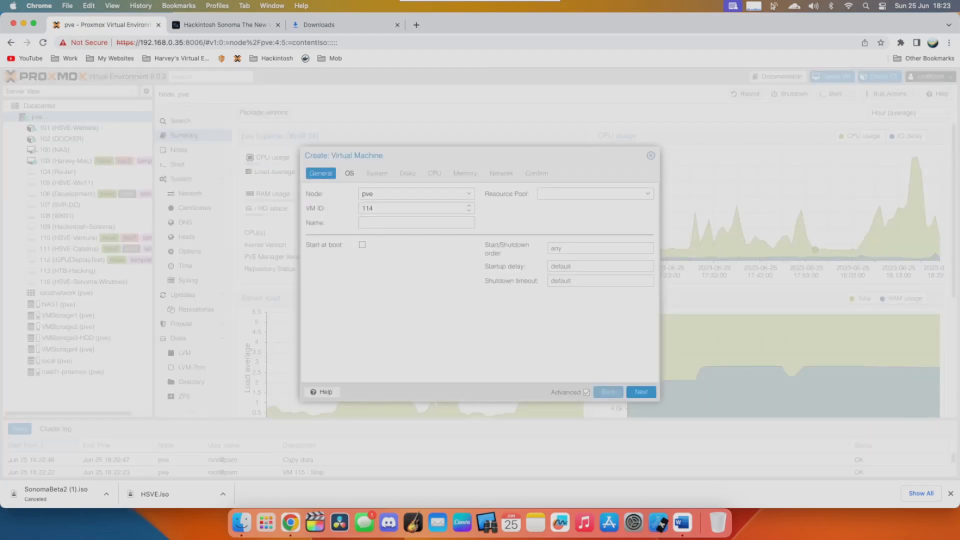
{"action": "left_click", "coordinate": [416, 223]}
{"action": "type", "text": "Hu"}
{"action": "type", "text": "ckintosh So"}
{"action": "type", "text": "noma"}
{"action": "key", "text": "BackSpace"}
{"action": "key", "text": "BackSpace"}
{"action": "key", "text": "BackSpace"}
{"action": "key", "text": "BackSpace"}
{"action": "key", "text": "BackSpace"}
{"action": "key", "text": "BackSpace"}
{"action": "key", "text": "BackSpace"}
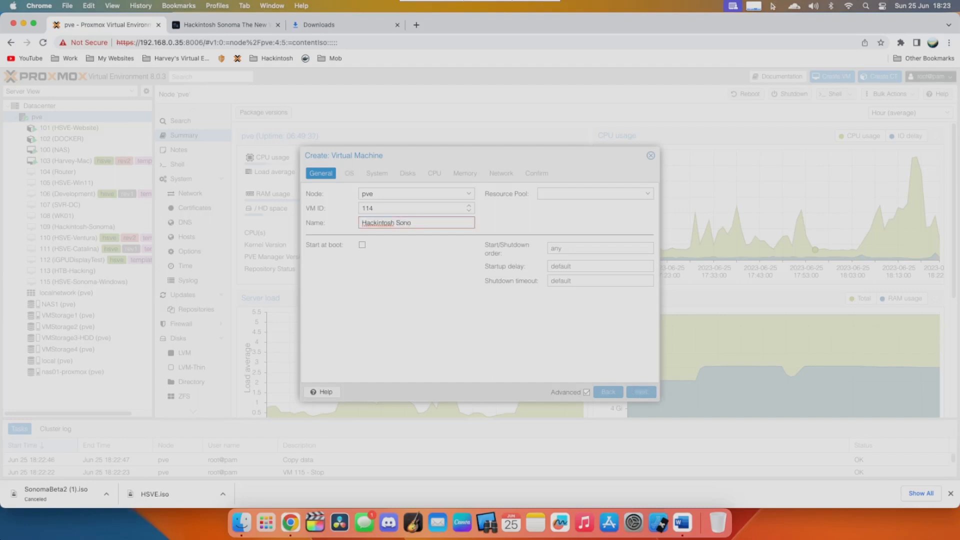
{"action": "type", "text": "-Sonoma2"}
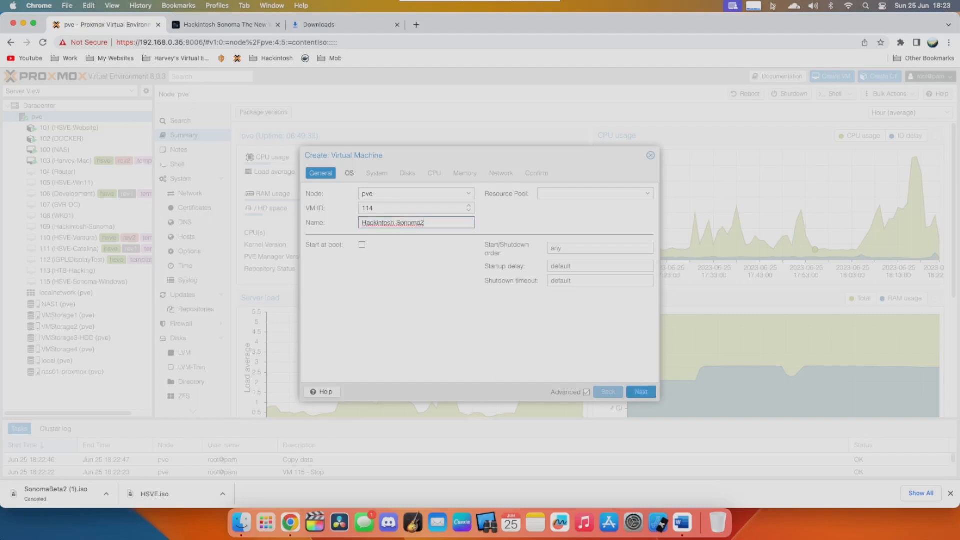
- Choose HSVE-BOOT.iso from the nas01-proxmox storage as the VM's disc image and set the guest OS type to Other
{"action": "left_click", "coordinate": [350, 173]}
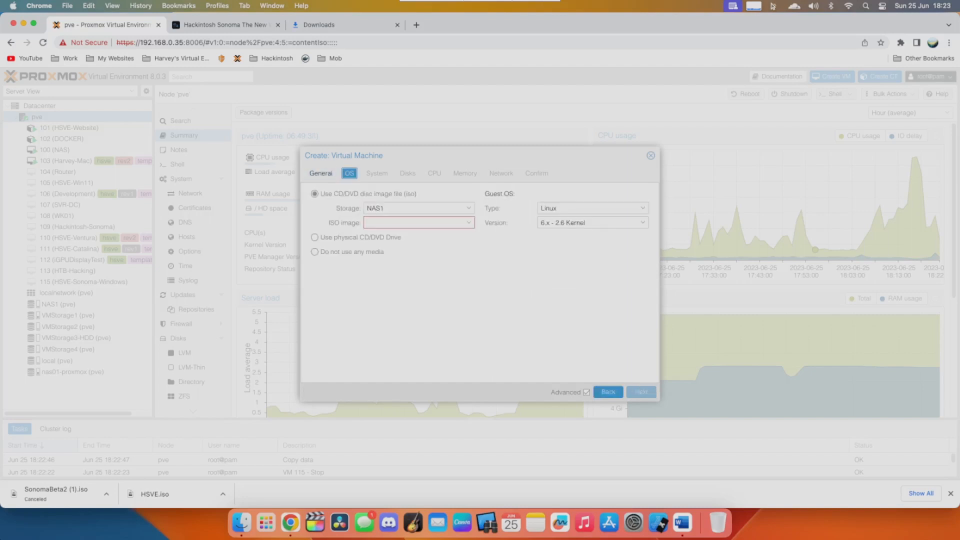
{"action": "left_click", "coordinate": [469, 208]}
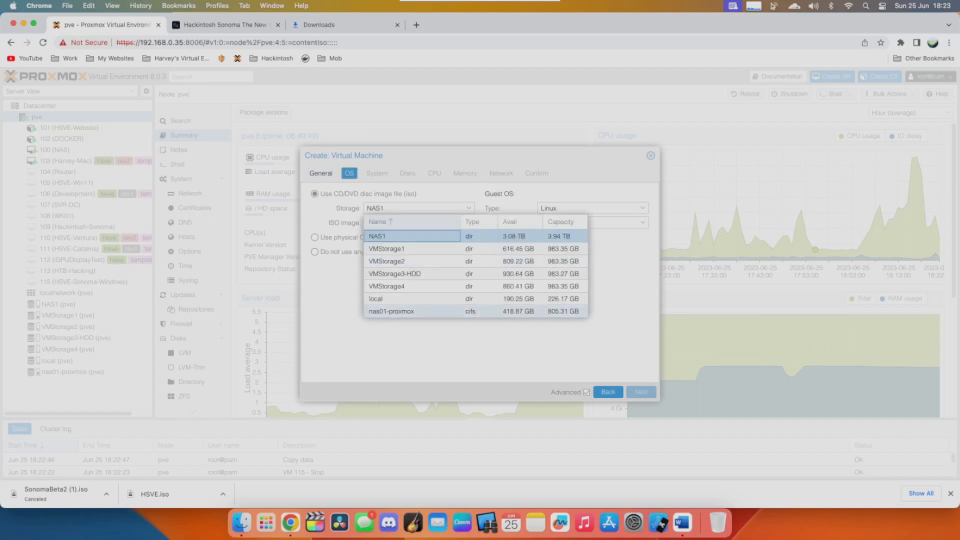
{"action": "left_click", "coordinate": [392, 311]}
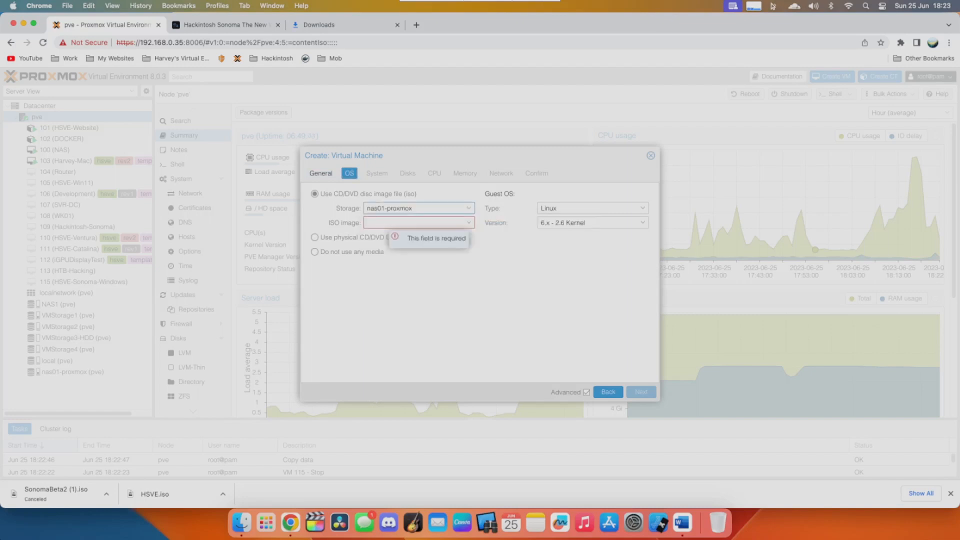
{"action": "left_click", "coordinate": [386, 208]}
{"action": "left_click", "coordinate": [387, 299]}
{"action": "left_click", "coordinate": [386, 208]}
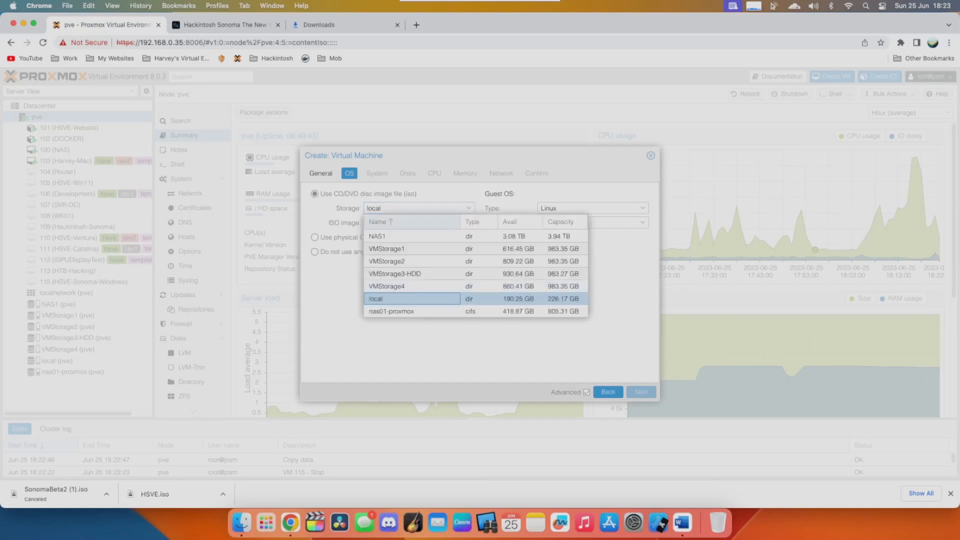
{"action": "left_click", "coordinate": [392, 311]}
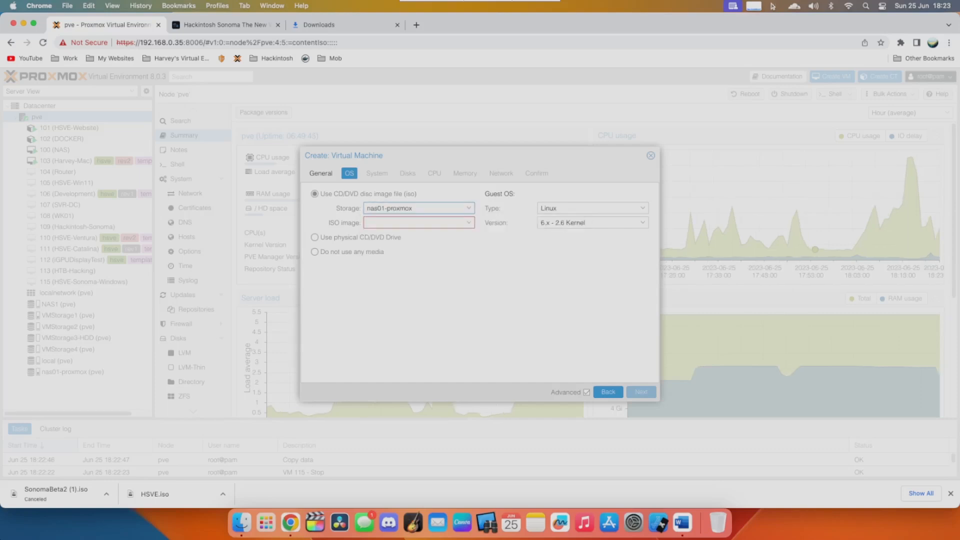
{"action": "left_click", "coordinate": [405, 223]}
{"action": "left_click", "coordinate": [395, 301]}
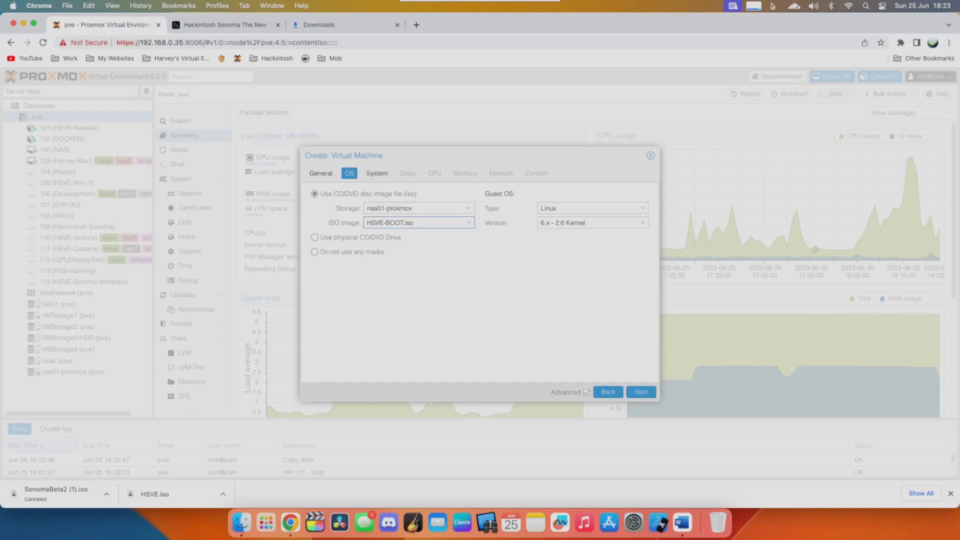
{"action": "left_click", "coordinate": [592, 208]}
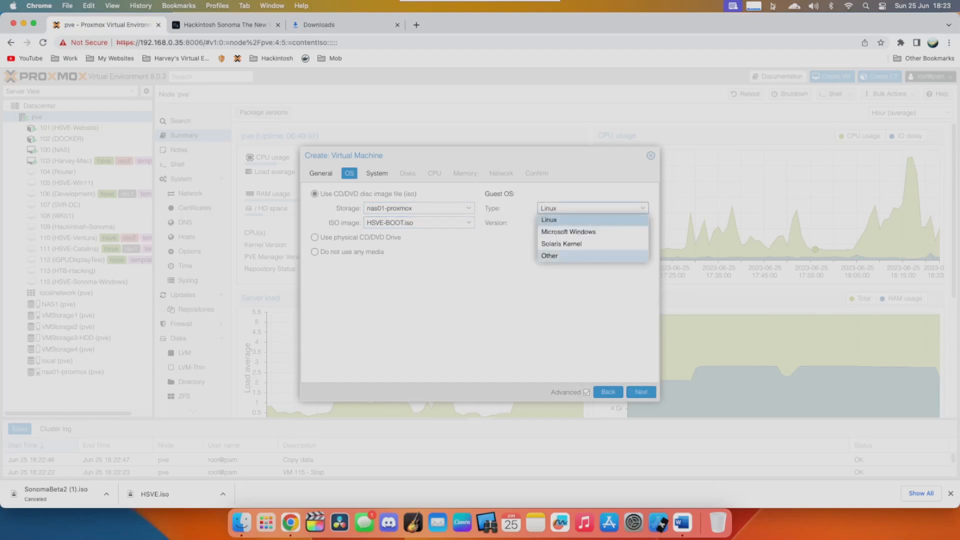
{"action": "left_click", "coordinate": [550, 255]}
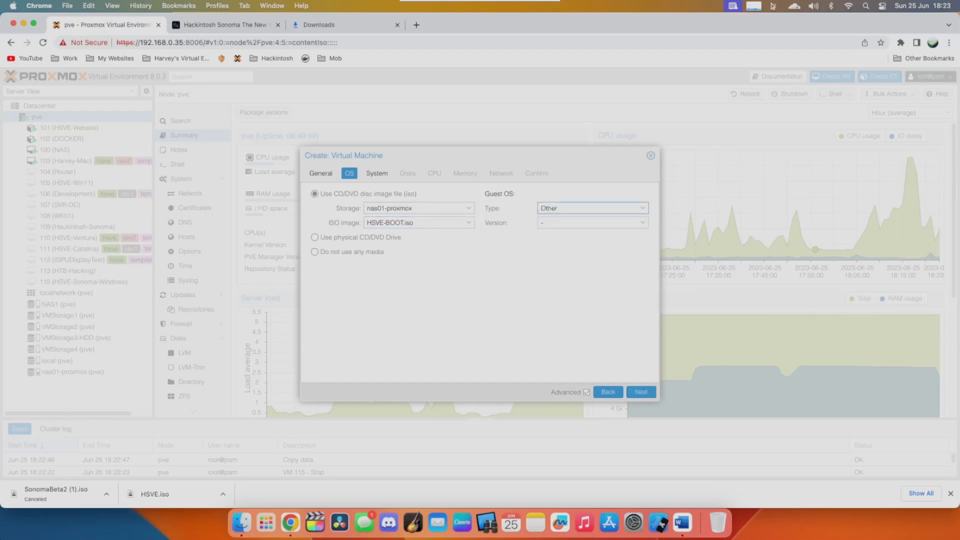
- Set the VM's machine type to q35 and its BIOS to OVMF (UEFI)
{"action": "left_click", "coordinate": [377, 173]}
{"action": "left_click", "coordinate": [416, 208]}
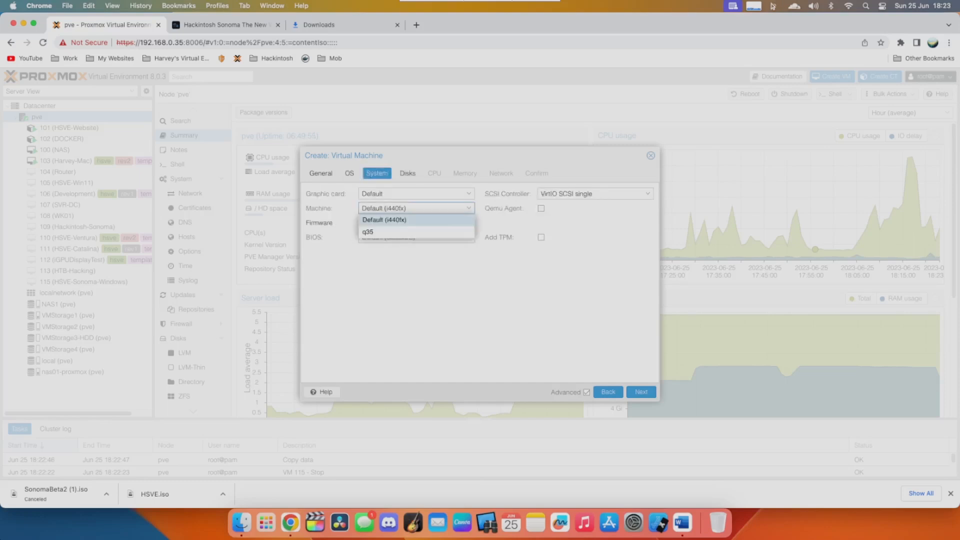
{"action": "left_click", "coordinate": [416, 232]}
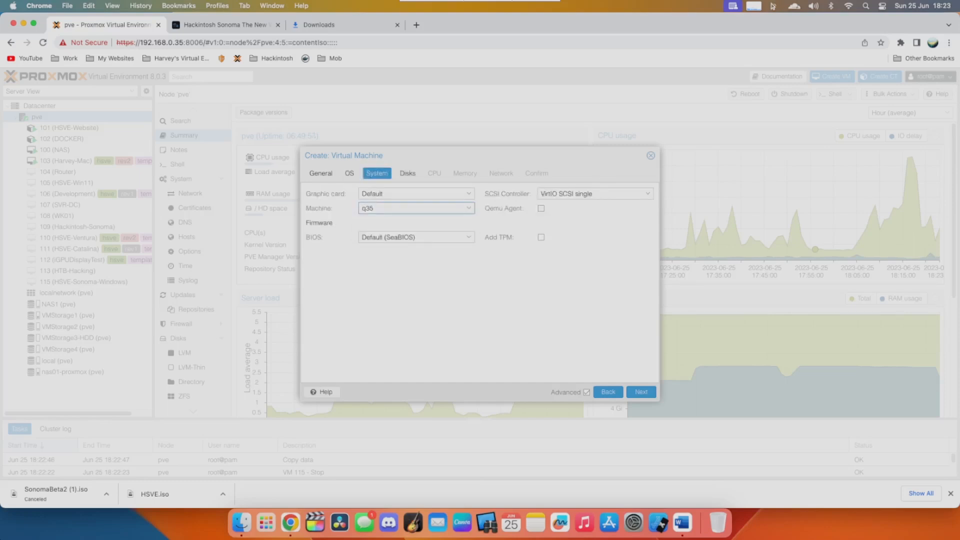
{"action": "left_click", "coordinate": [416, 237]}
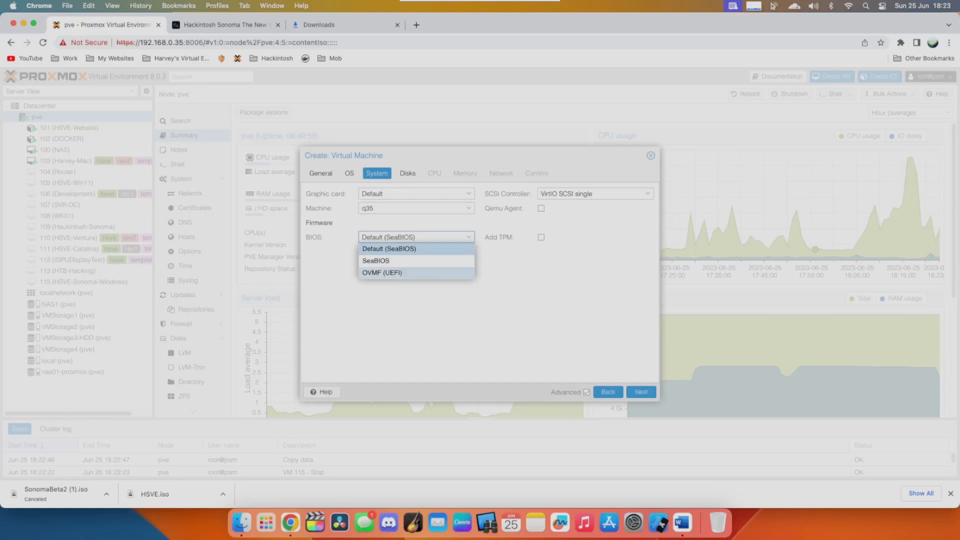
{"action": "left_click", "coordinate": [382, 273]}
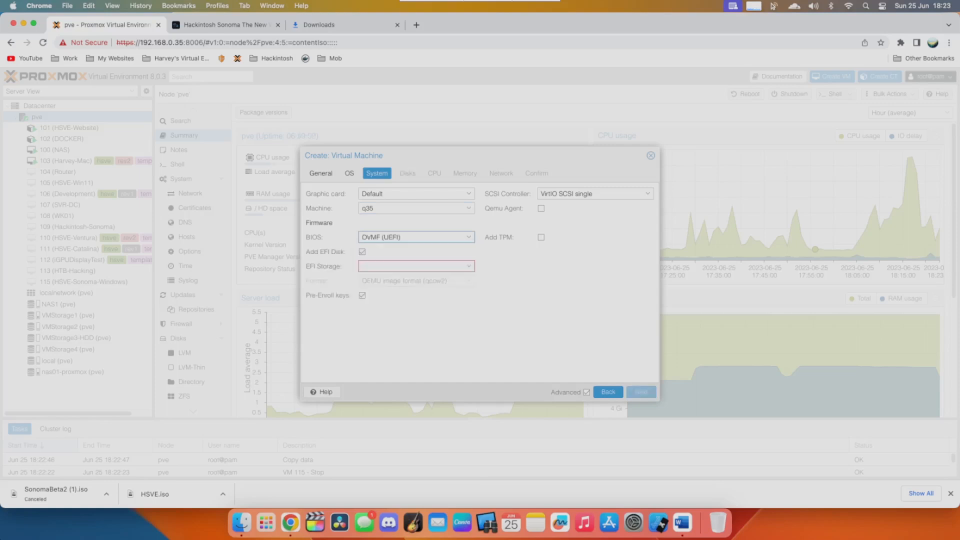
- Store the EFI disk on VMStorage4 without pre-enrolled keys and enable the Qemu Agent
{"action": "left_click", "coordinate": [416, 266]}
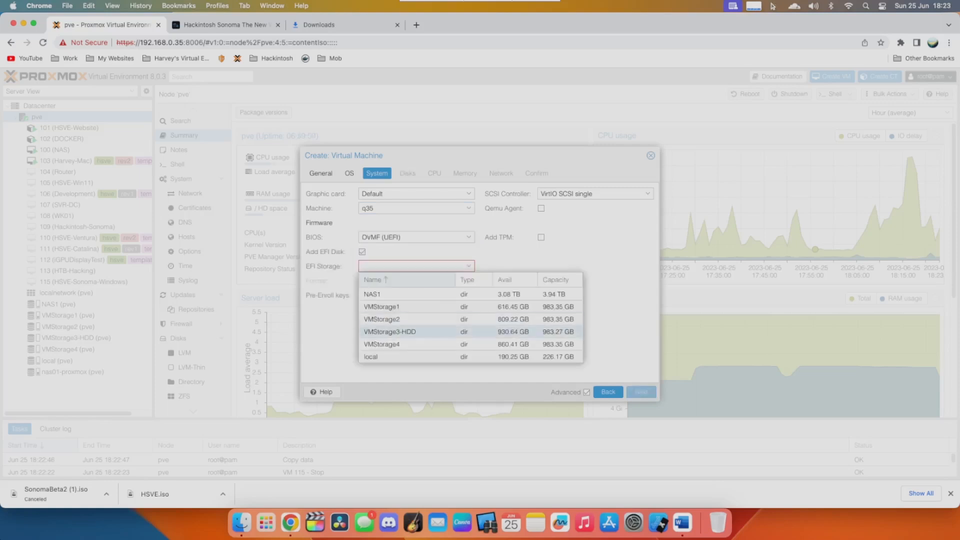
{"action": "left_click", "coordinate": [382, 344]}
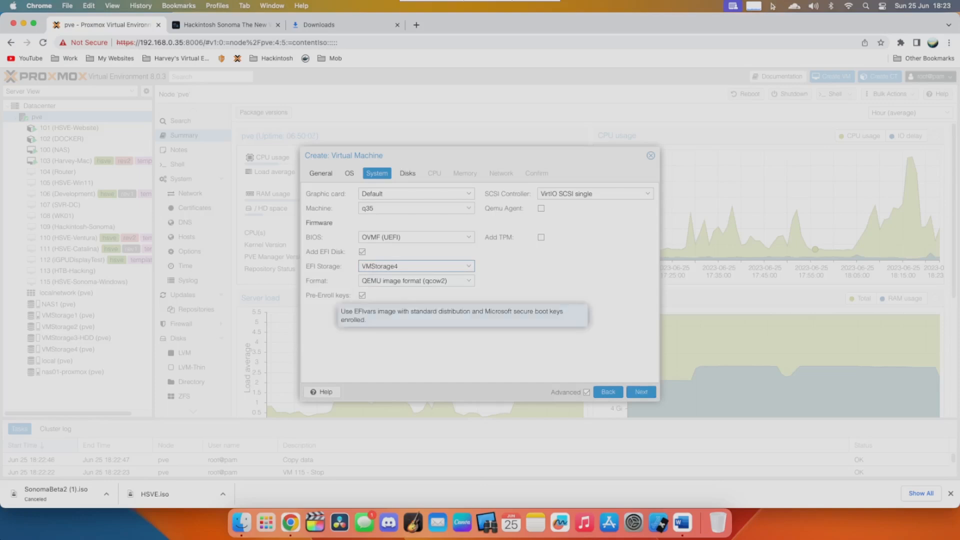
{"action": "left_click", "coordinate": [362, 295]}
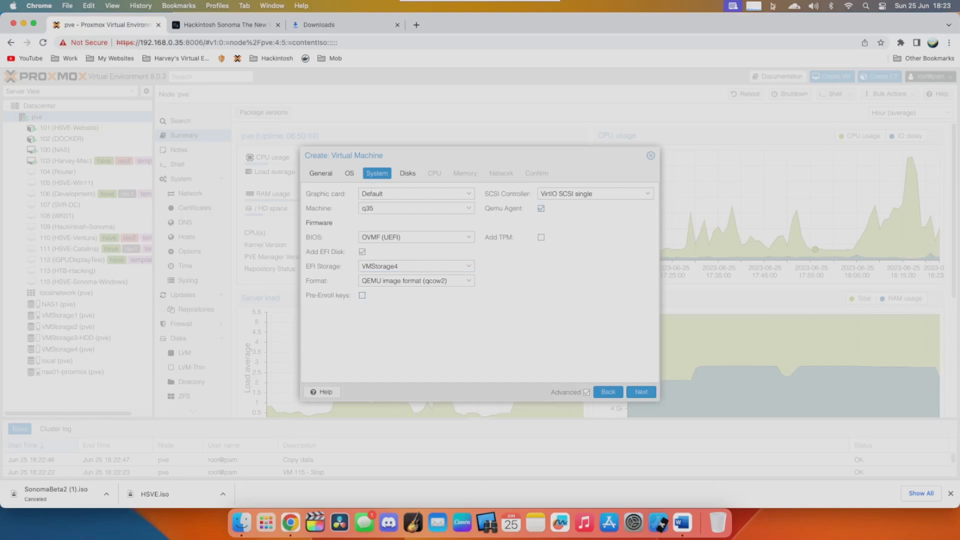
- Configure the VM's hard disk as VirtIO Block on VMStorage2 with a size of 120 GiB
{"action": "left_click", "coordinate": [407, 173]}
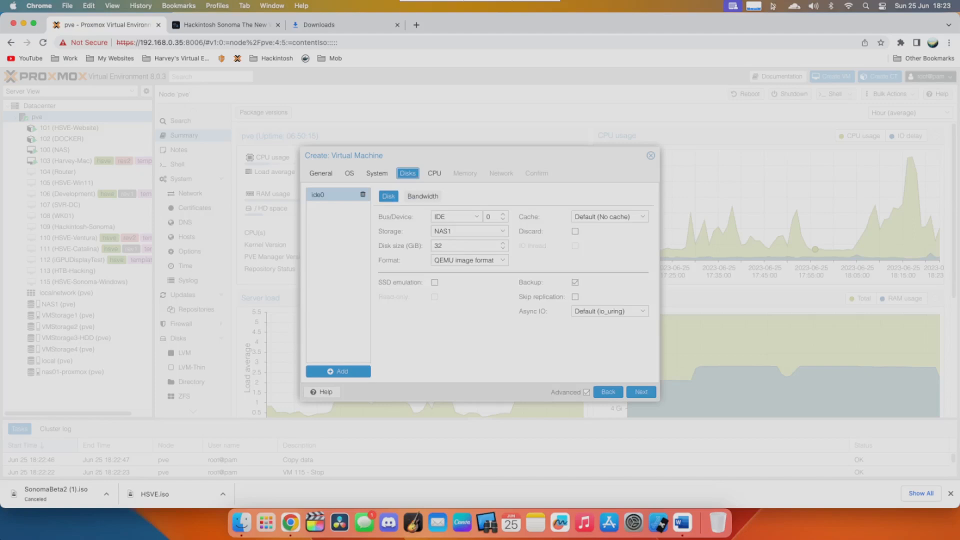
{"action": "left_click", "coordinate": [455, 216]}
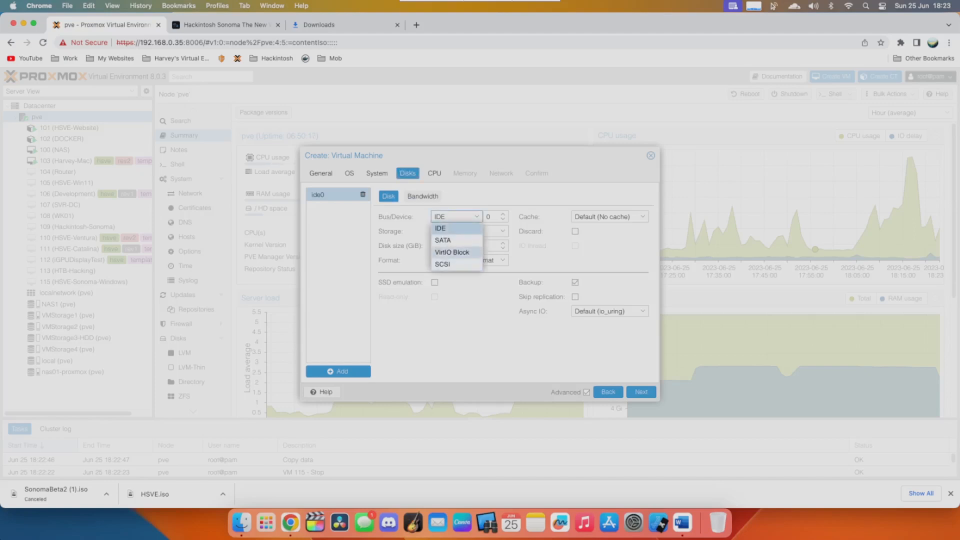
{"action": "left_click", "coordinate": [453, 252]}
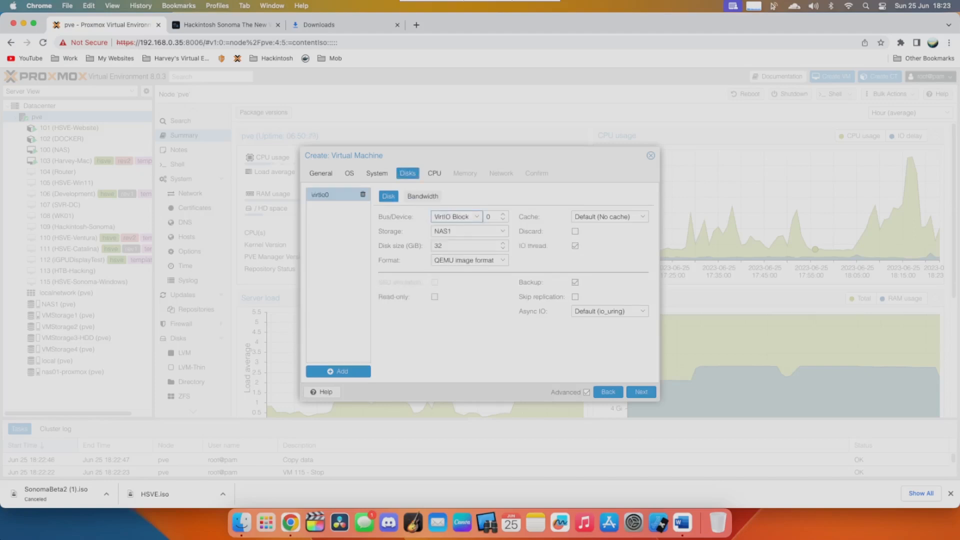
{"action": "left_click", "coordinate": [469, 232]}
{"action": "left_click", "coordinate": [462, 284]}
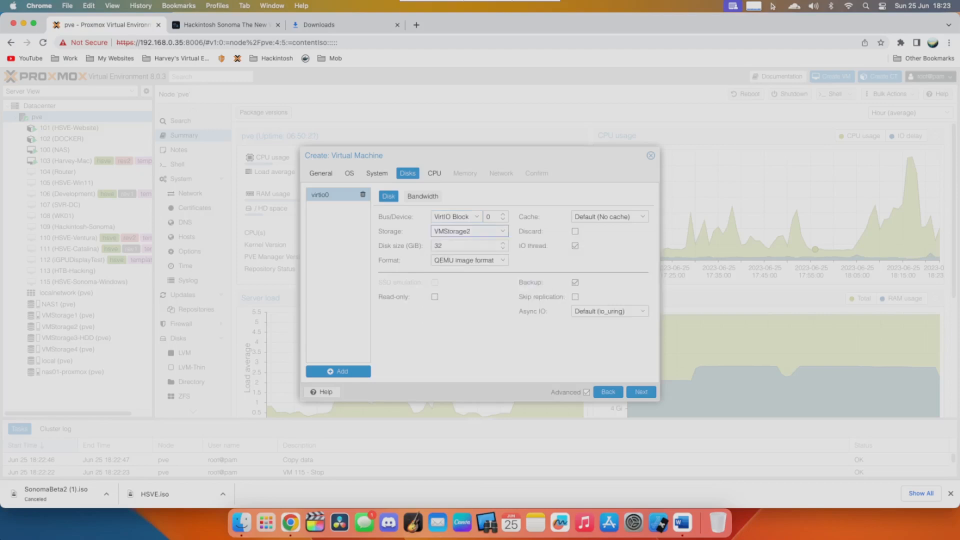
{"action": "left_click", "coordinate": [460, 246]}
{"action": "key", "text": "super+a"}
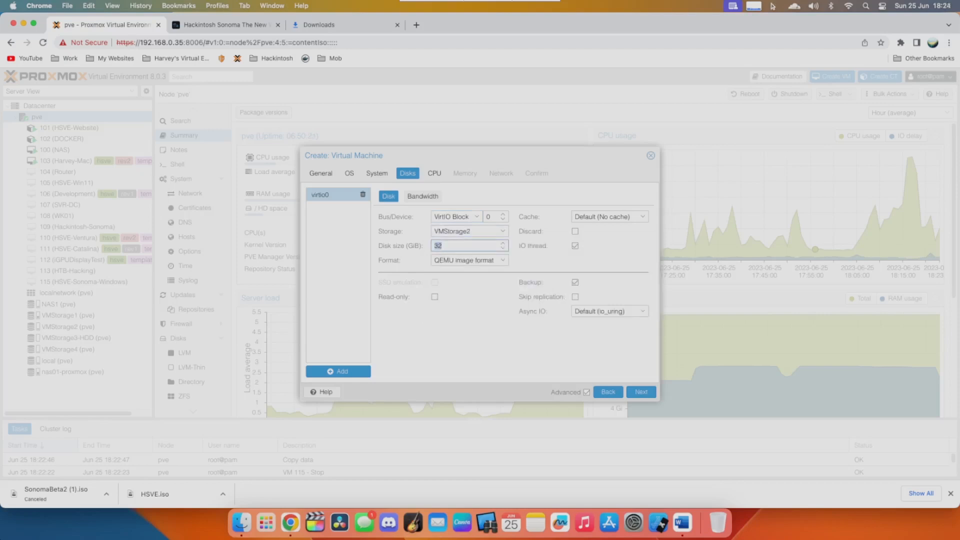
{"action": "type", "text": "120"}
- Give the VM 4 CPU cores and set its processor type to Haswell
{"action": "left_click", "coordinate": [435, 173]}
{"action": "left_click", "coordinate": [400, 208]}
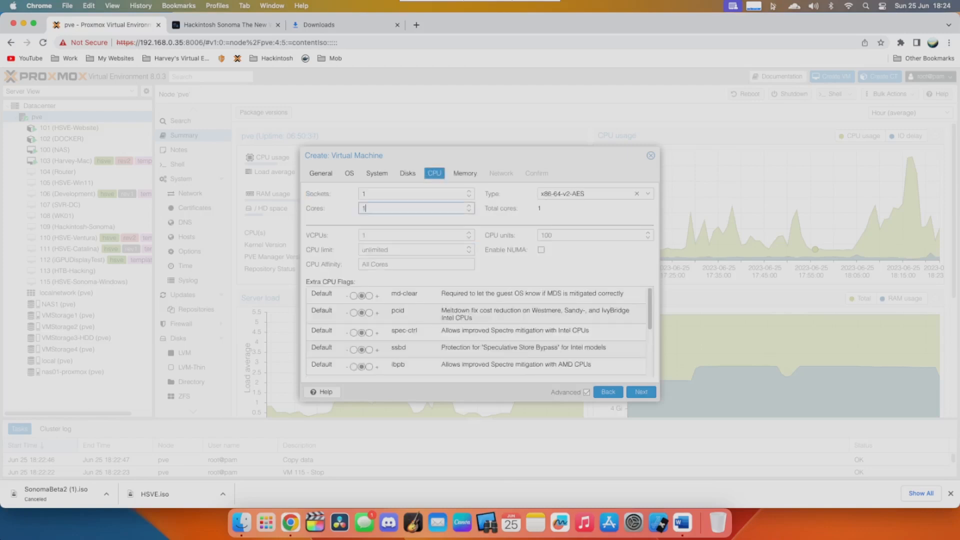
{"action": "key", "text": "BackSpace"}
{"action": "type", "text": "4"}
{"action": "left_click", "coordinate": [648, 193]}
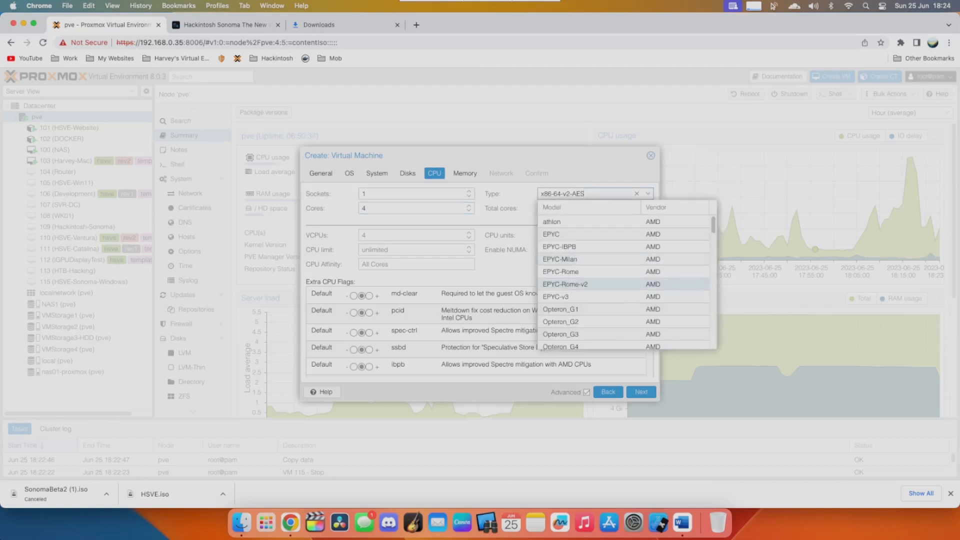
{"action": "scroll", "coordinate": [600, 270], "scroll_direction": "down", "scroll_amount": 10}
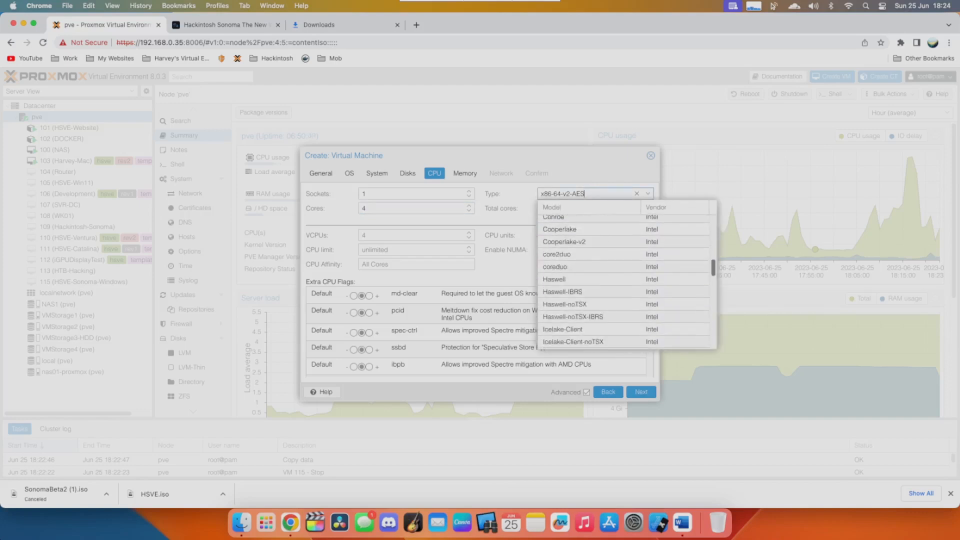
{"action": "left_click", "coordinate": [554, 245]}
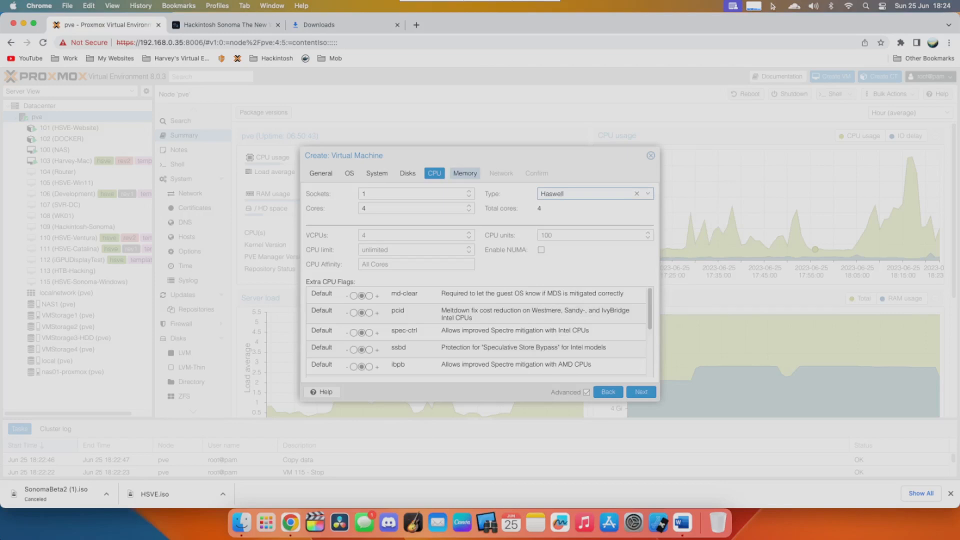
- Turn off the ballooning device and set the VM's memory to 4096 MiB
{"action": "left_click", "coordinate": [465, 173]}
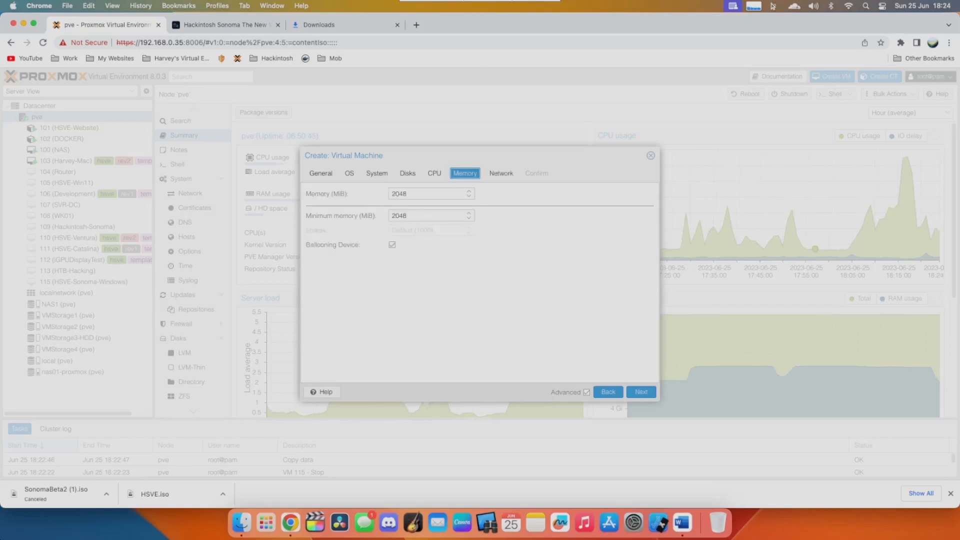
{"action": "left_click", "coordinate": [392, 245]}
{"action": "left_click_drag", "start_coordinate": [416, 194], "coordinate": [378, 177]}
{"action": "type", "text": "4096"}
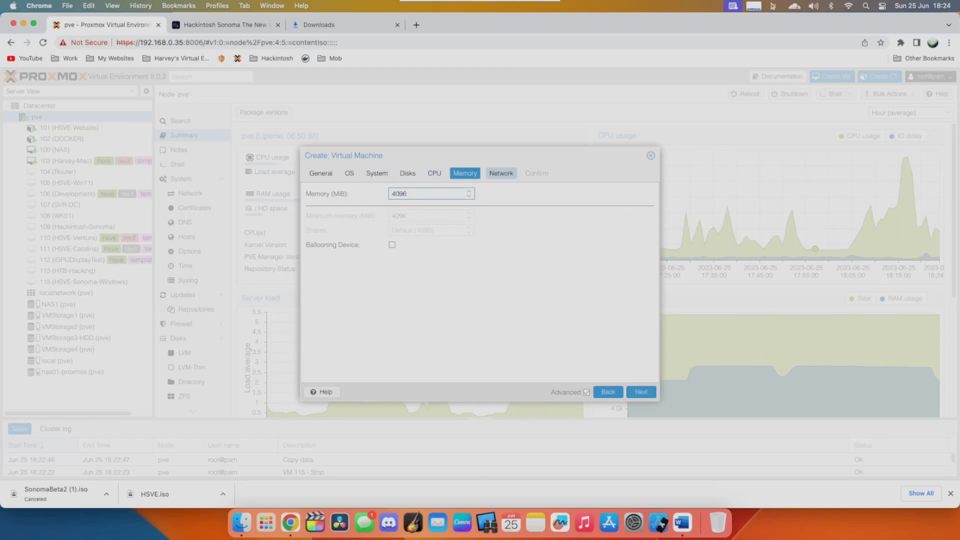
- Set the VM's network model to VirtIO (paravirtualized) and finish creating the virtual machine
{"action": "left_click", "coordinate": [501, 173]}
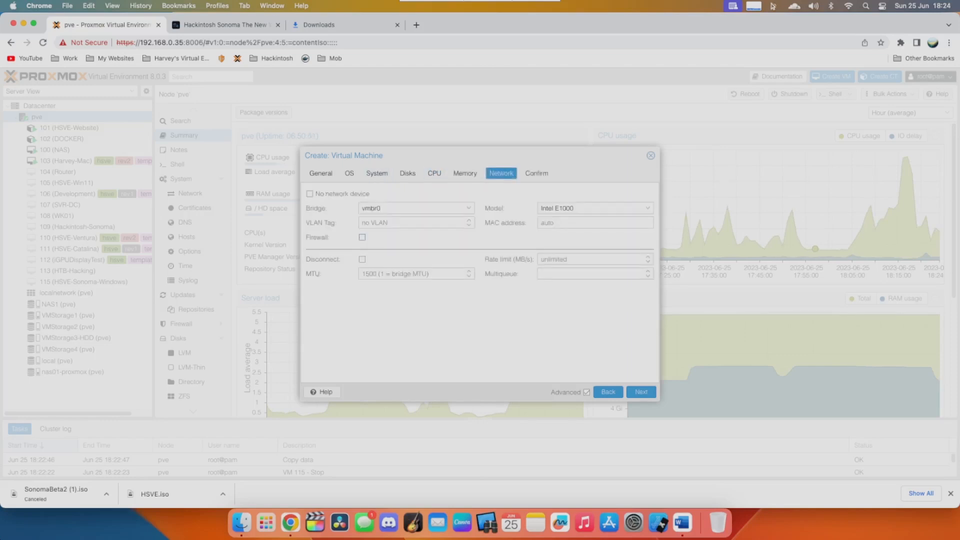
{"action": "left_click", "coordinate": [595, 208]}
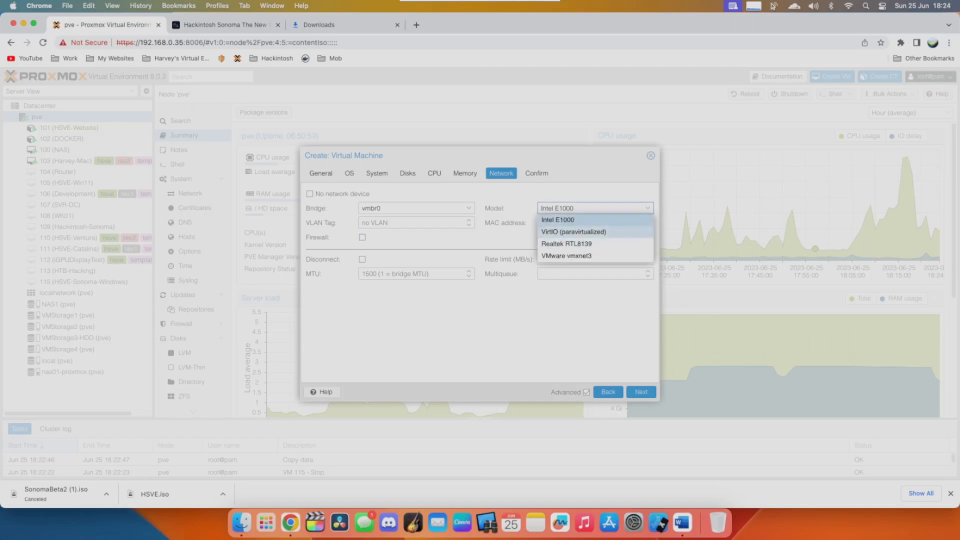
{"action": "left_click", "coordinate": [573, 232]}
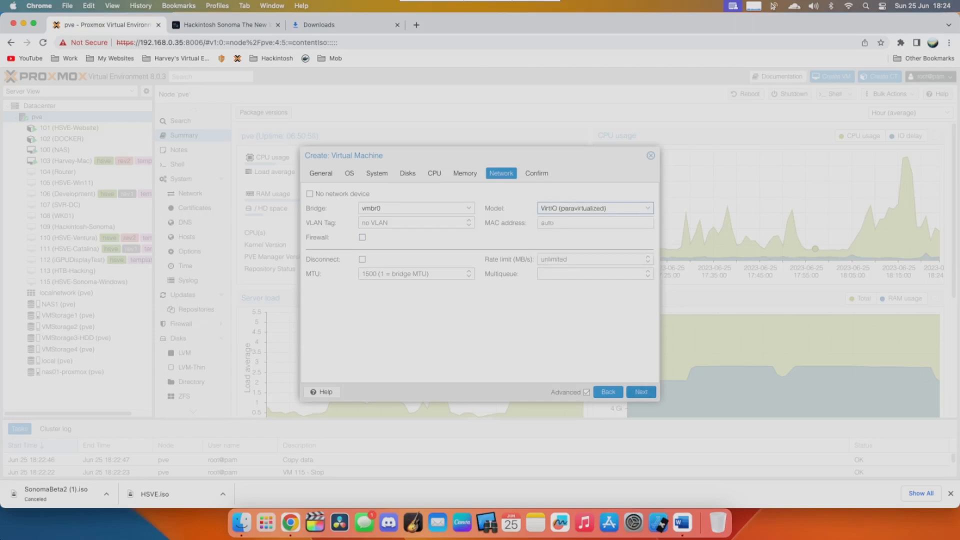
{"action": "left_click", "coordinate": [641, 391]}
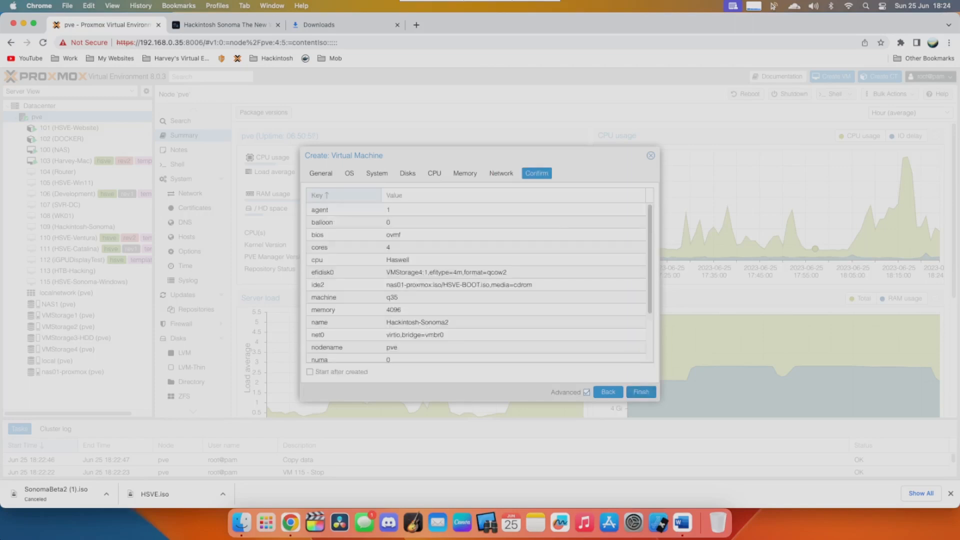
{"action": "left_click", "coordinate": [642, 391]}
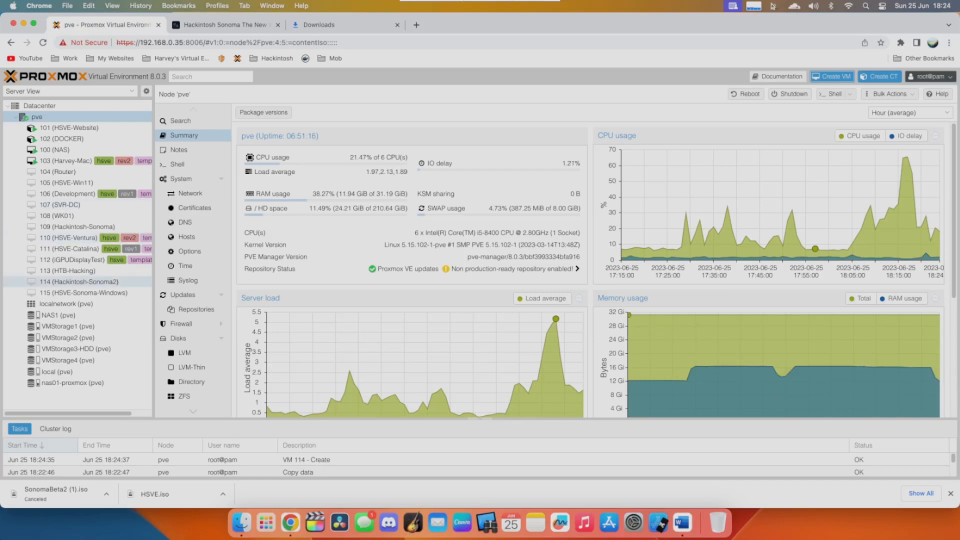
- Add an IDE 0 CD/DVD drive to Hackintosh-Sonoma2 using SonomaBeta2.iso from the nas01-proxmox storage
{"action": "left_click", "coordinate": [77, 283]}
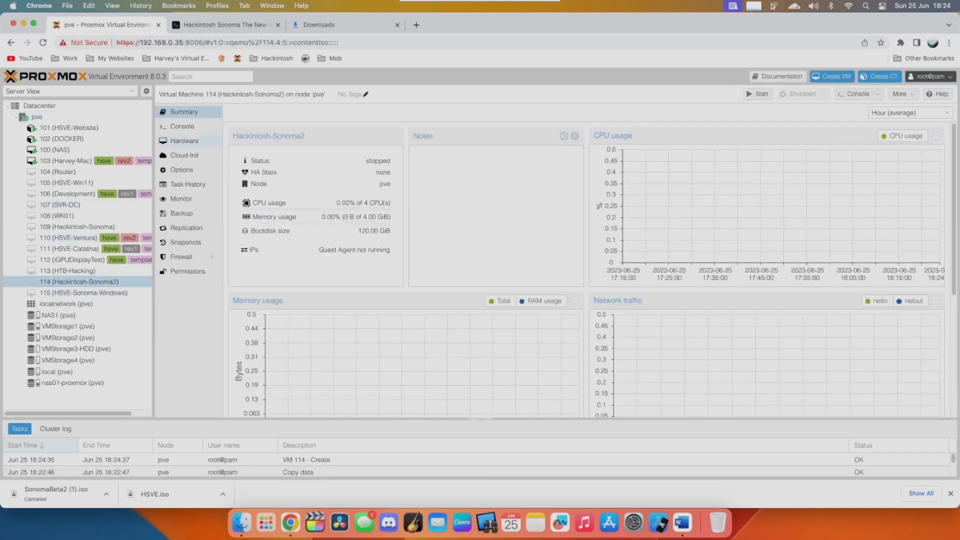
{"action": "left_click", "coordinate": [184, 141]}
{"action": "left_click", "coordinate": [237, 112]}
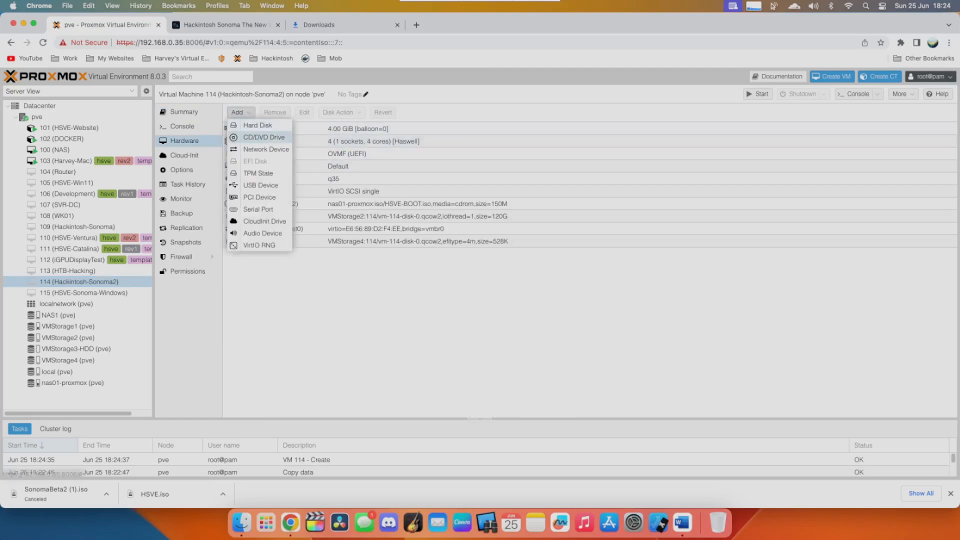
{"action": "left_click", "coordinate": [264, 137]}
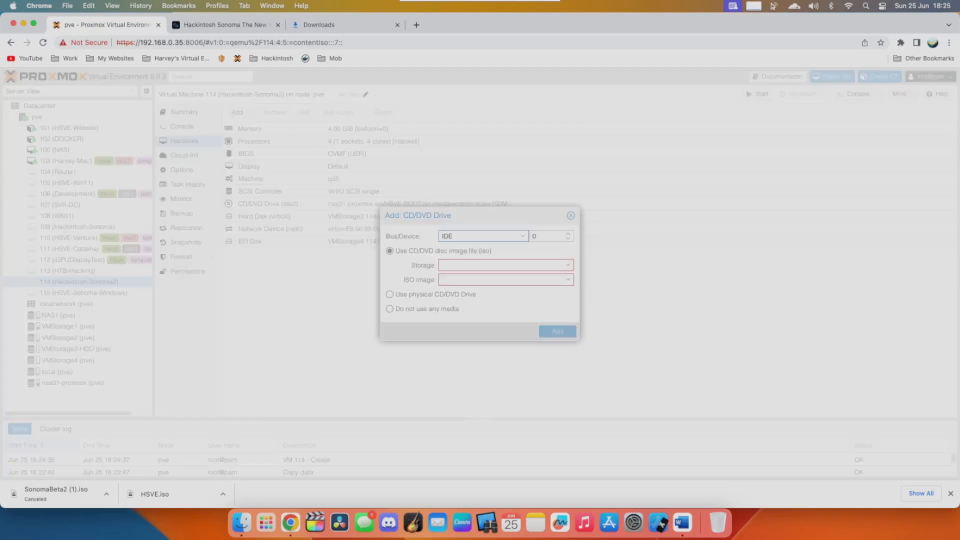
{"action": "left_click_drag", "start_coordinate": [480, 216], "coordinate": [428, 206]}
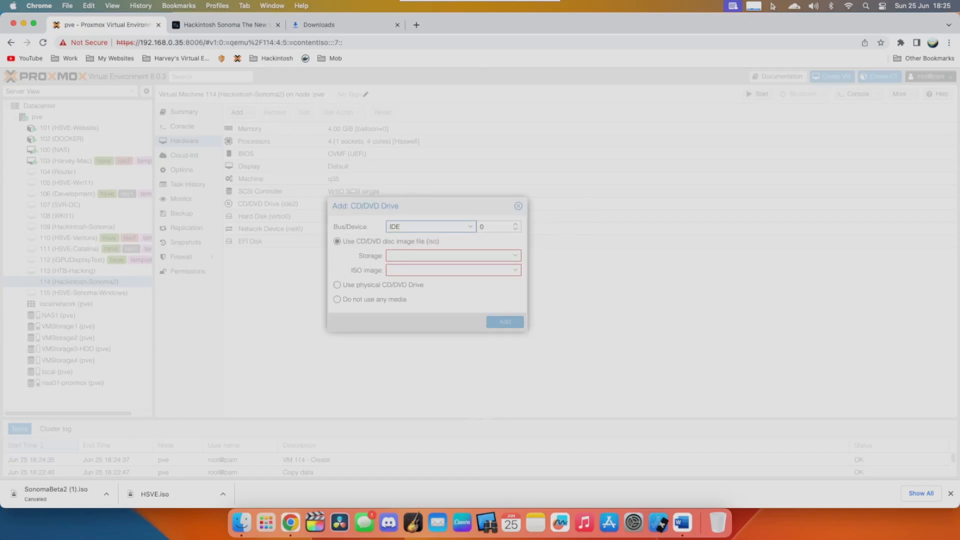
{"action": "left_click", "coordinate": [416, 256]}
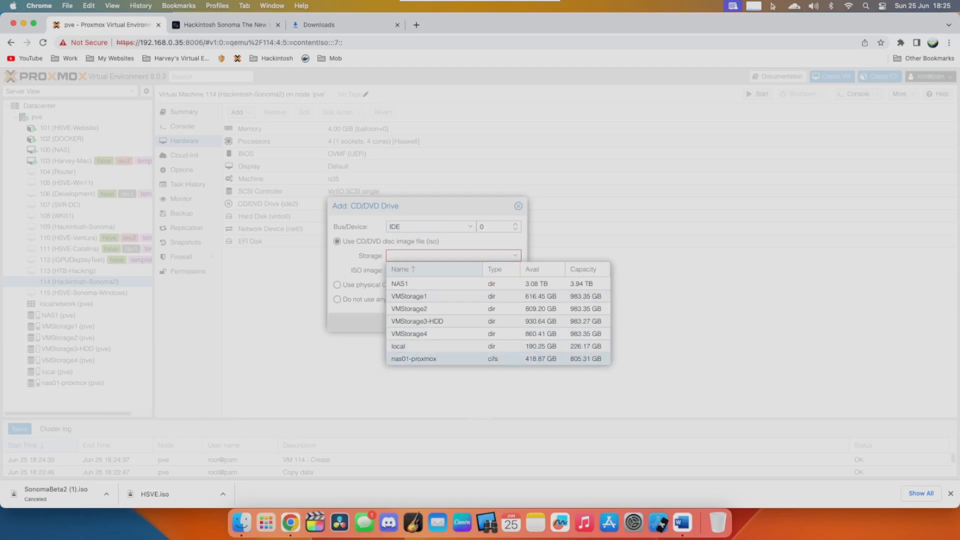
{"action": "left_click", "coordinate": [414, 359]}
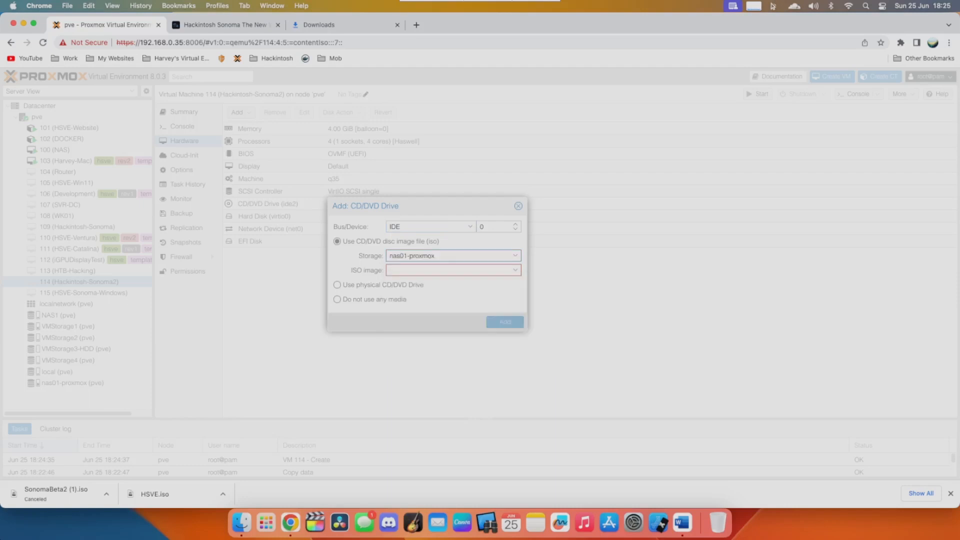
{"action": "left_click", "coordinate": [414, 270]}
{"action": "scroll", "coordinate": [450, 358], "scroll_direction": "down", "scroll_amount": 5}
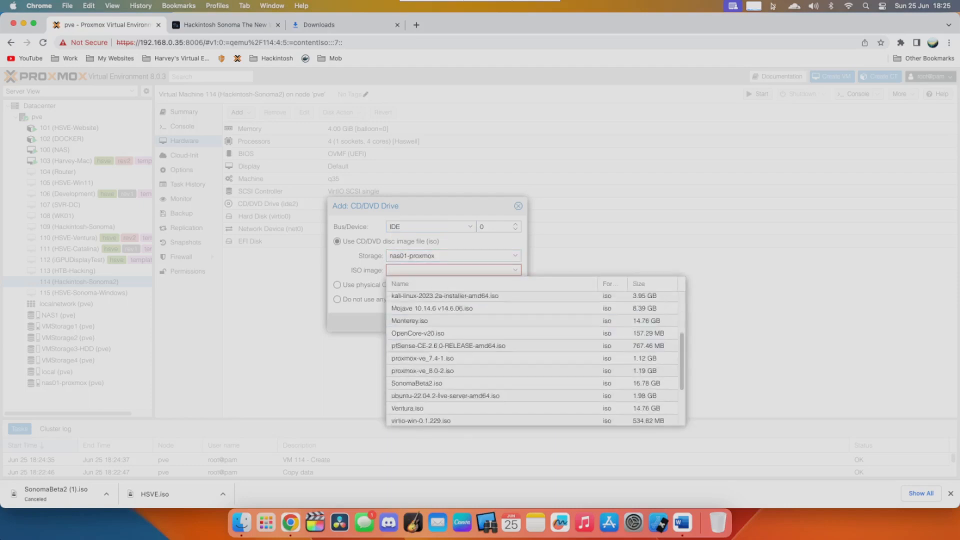
{"action": "left_click", "coordinate": [416, 353]}
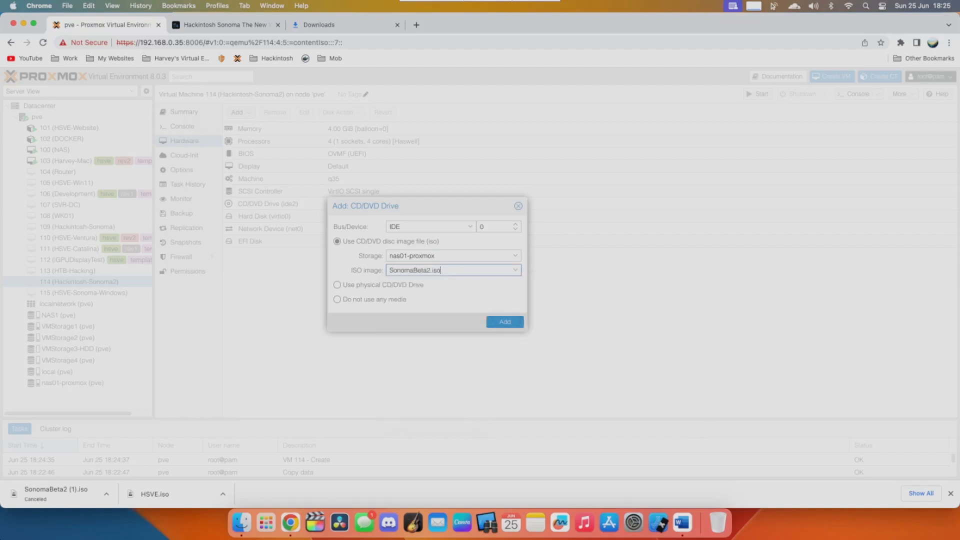
{"action": "left_click", "coordinate": [505, 322]}
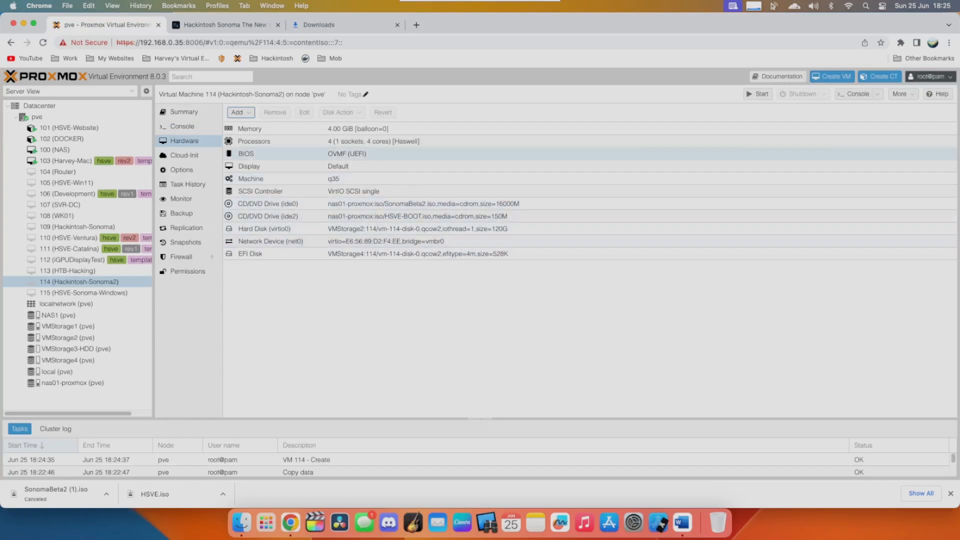
- Add a SATA 0 CD/DVD drive to the VM using HSVE.iso from the nas01-proxmox storage
{"action": "left_click", "coordinate": [241, 112]}
{"action": "left_click", "coordinate": [257, 137]}
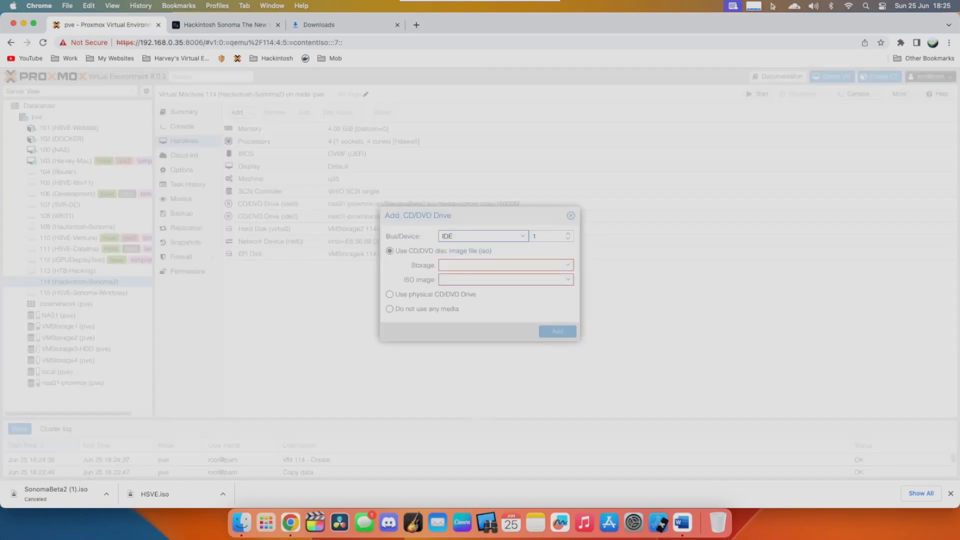
{"action": "left_click", "coordinate": [523, 236]}
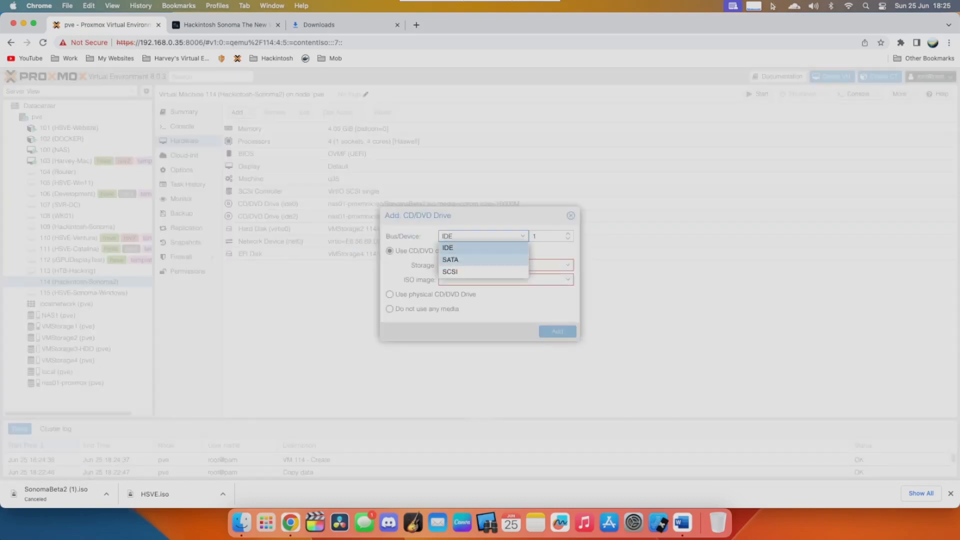
{"action": "left_click", "coordinate": [480, 260]}
{"action": "left_click", "coordinate": [505, 265]}
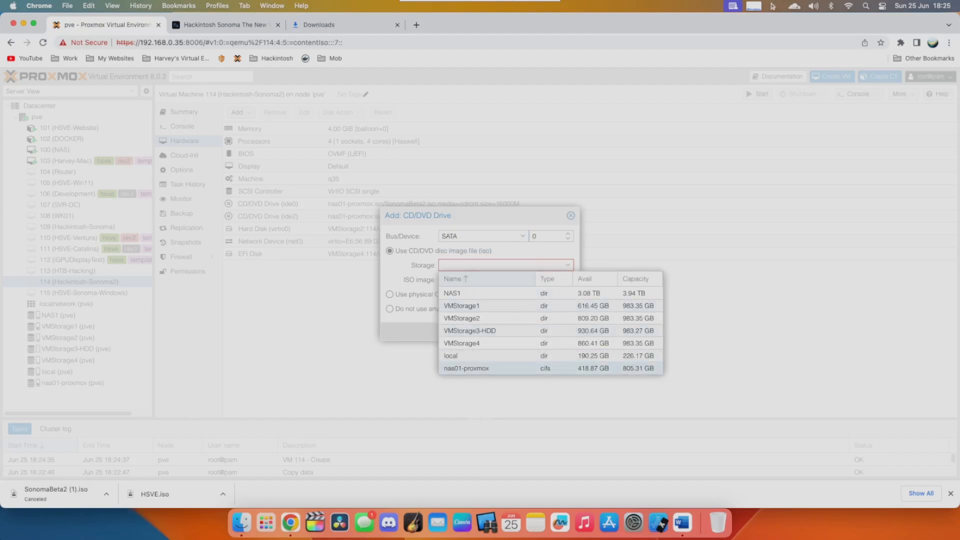
{"action": "left_click", "coordinate": [466, 368]}
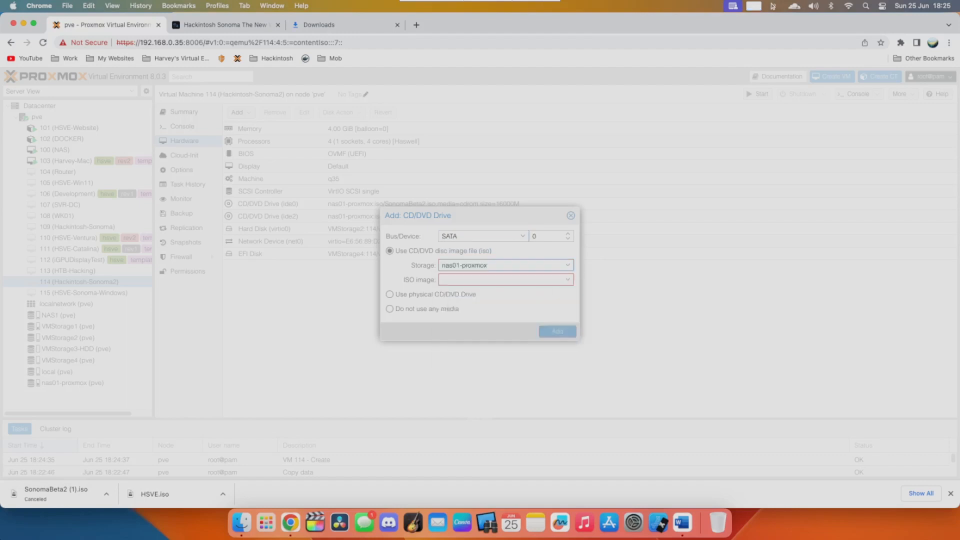
{"action": "left_click", "coordinate": [506, 280]}
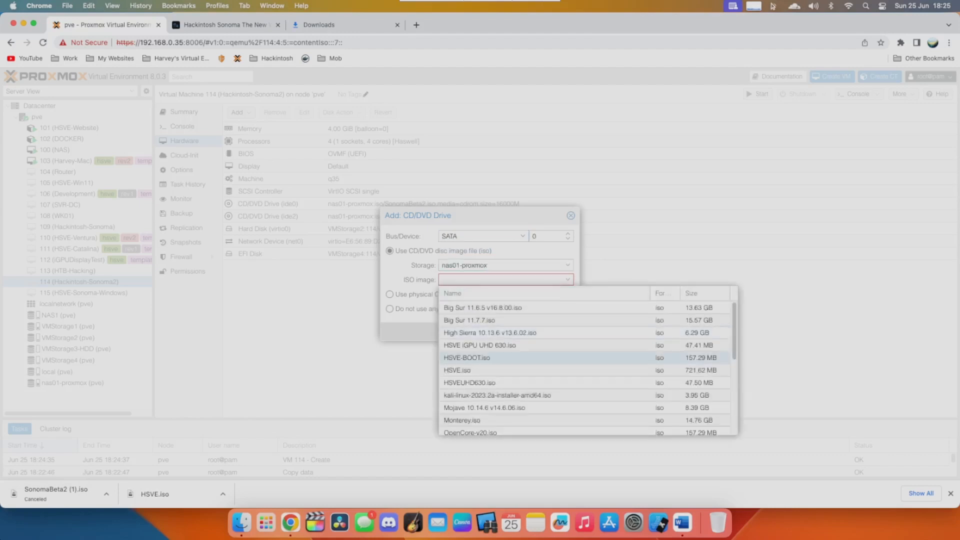
{"action": "left_click", "coordinate": [457, 370]}
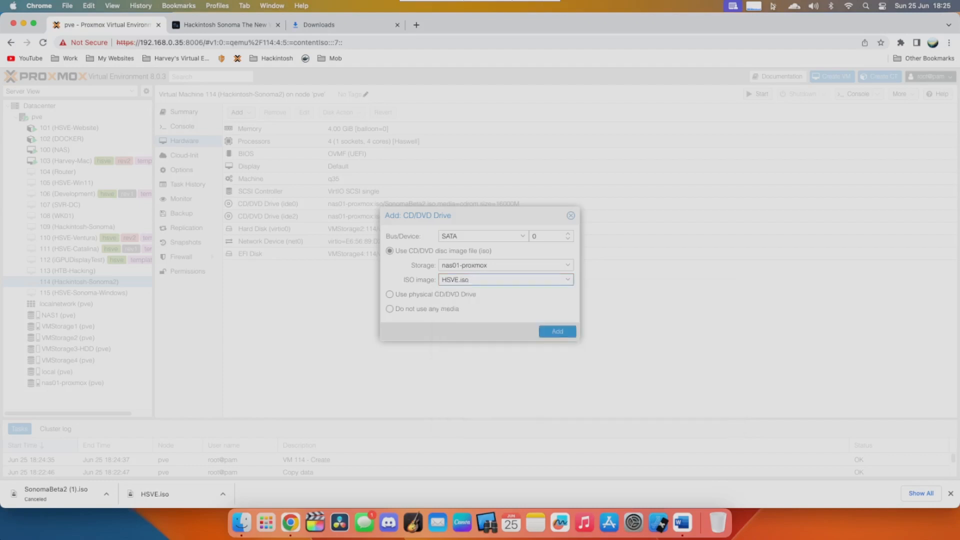
{"action": "left_click", "coordinate": [558, 331]}
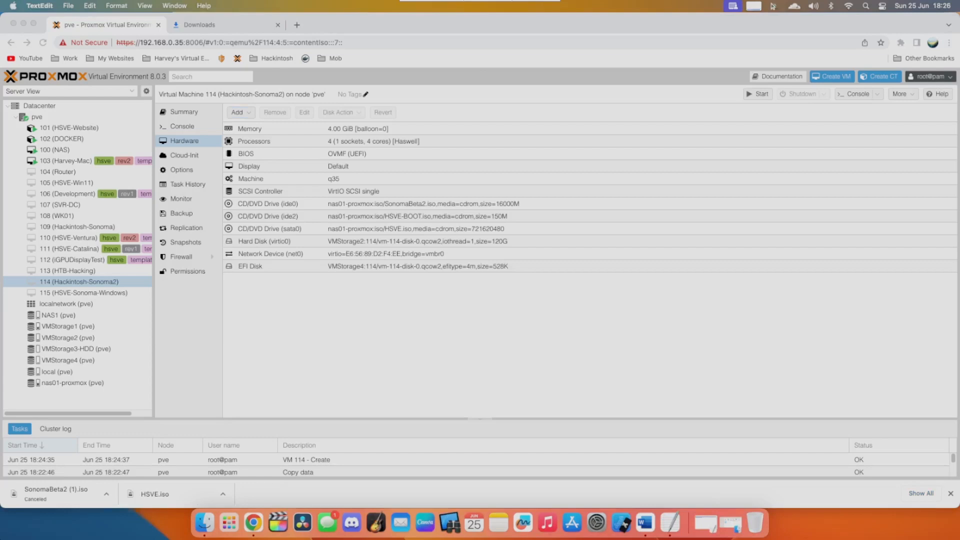
- Open a shell on the pve node and clear its screen
{"action": "left_click", "coordinate": [37, 117]}
{"action": "left_click", "coordinate": [37, 117]}
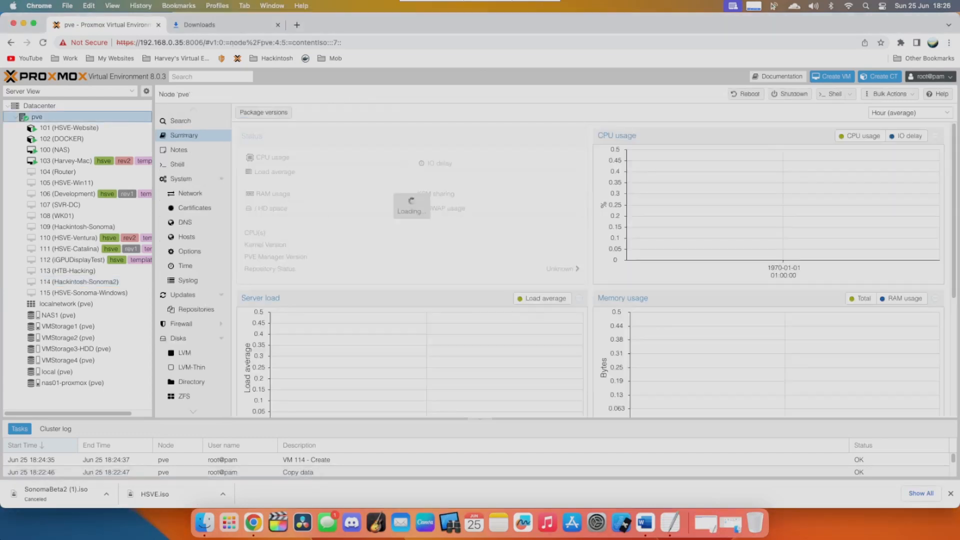
{"action": "left_click", "coordinate": [177, 164]}
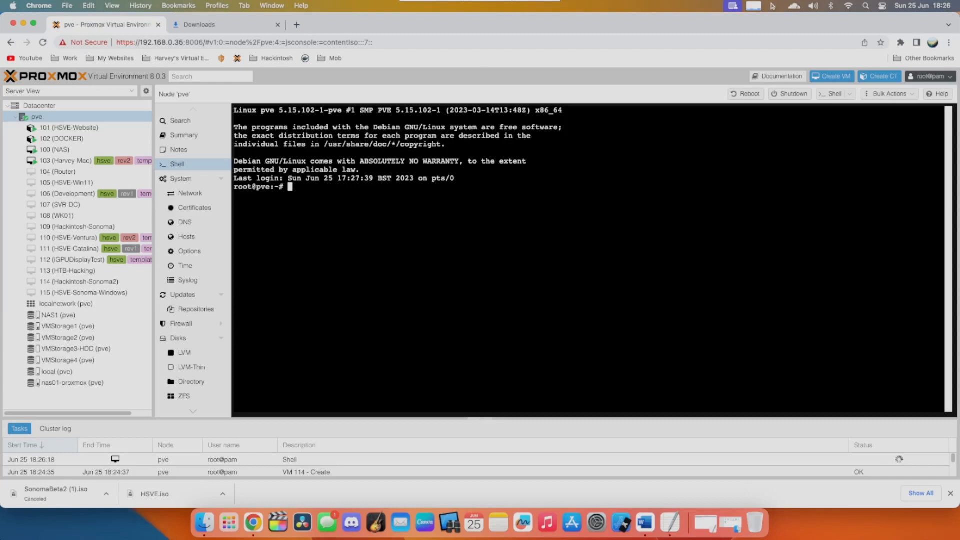
{"action": "key", "text": "ctrl+l"}
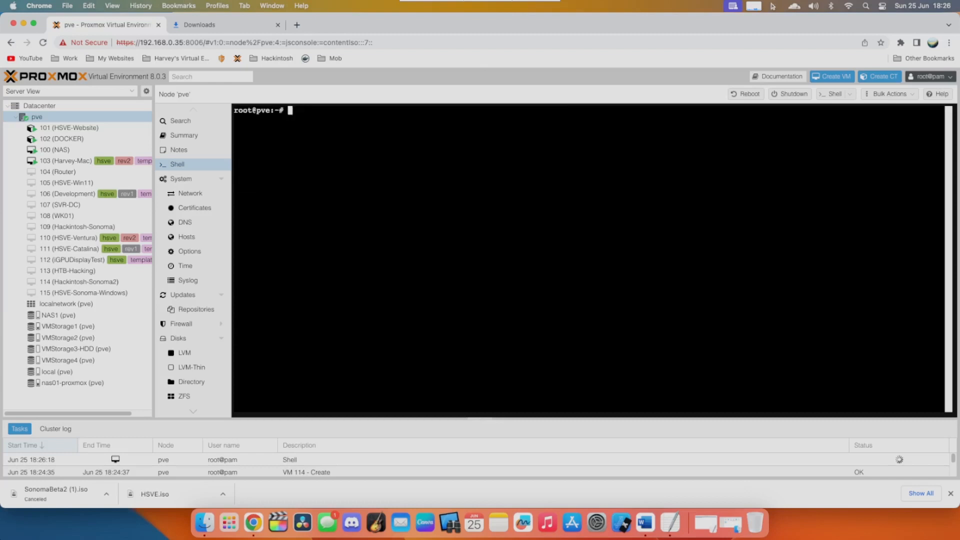
- Open the VM's configuration file /etc/pve/qemu-server/114.conf in nano
{"action": "type", "text": "nano /etc/pve/q"}
{"action": "key", "text": "Tab"}
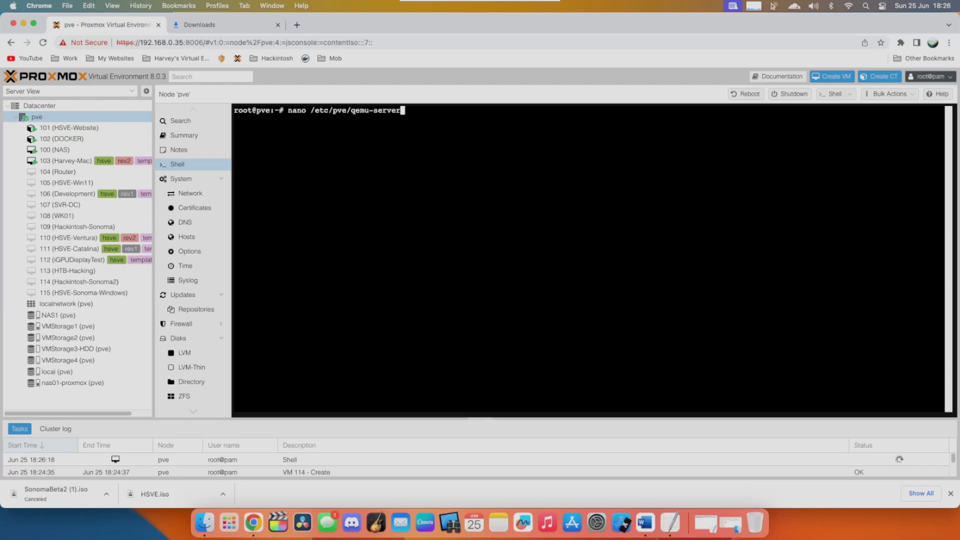
{"action": "type", "text": "/"}
{"action": "type", "text": "114.conf"}
{"action": "key", "text": "Return"}
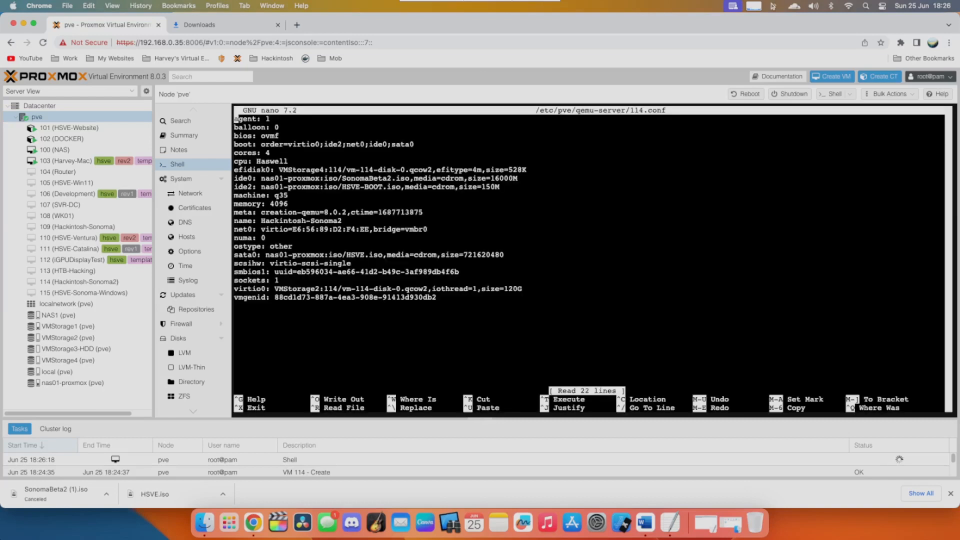
- Replace media=cdrom with cache=unsafe on the ide0 line for SonomaBeta2.iso
{"action": "key", "text": "Down"}
{"action": "key", "text": "Down"}
{"action": "key", "text": "Down"}
{"action": "key", "text": "Down"}
{"action": "key", "text": "Down"}
{"action": "key", "text": "Down"}
{"action": "key", "text": "Down"}
{"action": "key", "text": "Right"}
{"action": "key", "text": "Right"}
{"action": "key", "text": "Right"}
{"action": "key", "text": "Right"}
{"action": "key", "text": "Right"}
{"action": "key", "text": "Right"}
{"action": "key", "text": "Right"}
{"action": "key", "text": "Right"}
{"action": "key", "text": "Right"}
{"action": "key", "text": "Right"}
{"action": "key", "text": "Right"}
{"action": "key", "text": "Right"}
{"action": "key", "text": "Right"}
{"action": "key", "text": "Right"}
{"action": "key", "text": "Right"}
{"action": "key", "text": "Right"}
{"action": "key", "text": "Right"}
{"action": "key", "text": "Right"}
{"action": "key", "text": "Right"}
{"action": "key", "text": "Right"}
{"action": "key", "text": "Right"}
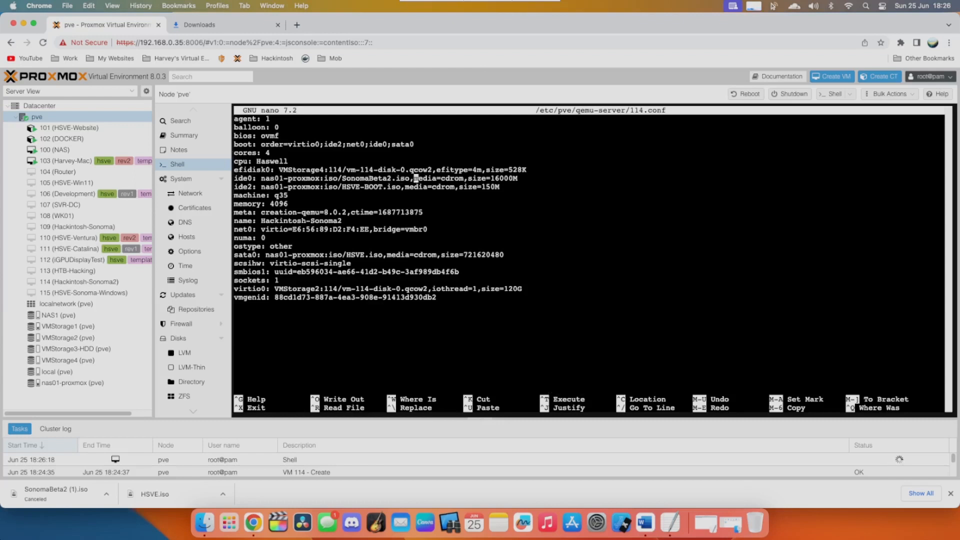
{"action": "key", "text": "Delete"}
{"action": "key", "text": "Delete"}
{"action": "key", "text": "Delete"}
{"action": "key", "text": "Delete"}
{"action": "key", "text": "Delete"}
{"action": "key", "text": "Delete"}
{"action": "key", "text": "Delete"}
{"action": "key", "text": "Delete"}
{"action": "key", "text": "Delete"}
{"action": "key", "text": "Delete"}
{"action": "key", "text": "Delete"}
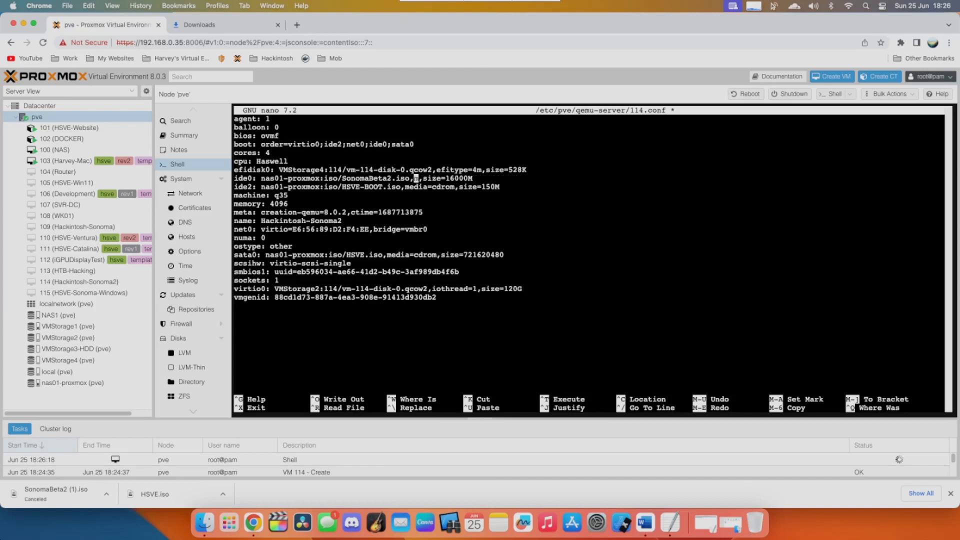
{"action": "type", "text": "cache=unsafe"}
- Replace media=cdrom with cache=unsafe on the ide2 line for HSVE-BOOT.iso
{"action": "key", "text": "Down"}
{"action": "key", "text": "Left"}
{"action": "key", "text": "Left"}
{"action": "key", "text": "Left"}
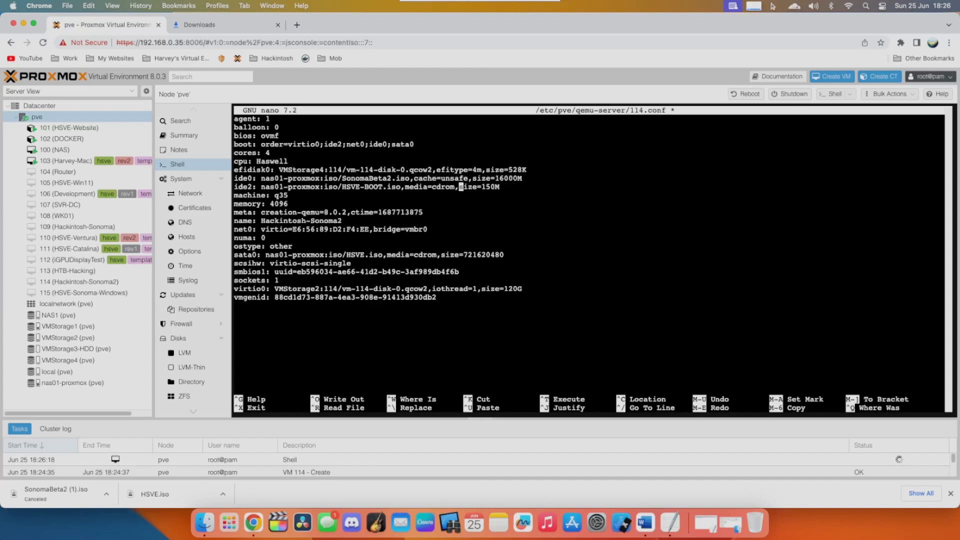
{"action": "key", "text": "BackSpace"}
{"action": "key", "text": "BackSpace"}
{"action": "key", "text": "BackSpace"}
{"action": "key", "text": "BackSpace"}
{"action": "key", "text": "BackSpace"}
{"action": "key", "text": "BackSpace"}
{"action": "key", "text": "BackSpace"}
{"action": "key", "text": "BackSpace"}
{"action": "key", "text": "BackSpace"}
{"action": "key", "text": "BackSpace"}
{"action": "key", "text": "BackSpace"}
{"action": "type", "text": "cache=unsafe"}
- Replace media=cdrom with cache=unsafe on the sata0 line for HSVE.iso
{"action": "key", "text": "Down"}
{"action": "key", "text": "Down"}
{"action": "key", "text": "Down"}
{"action": "key", "text": "Down"}
{"action": "key", "text": "Down"}
{"action": "key", "text": "Down"}
{"action": "key", "text": "Down"}
{"action": "key", "text": "Down"}
{"action": "key", "text": "Left"}
{"action": "key", "text": "Left"}
{"action": "key", "text": "Left"}
{"action": "key", "text": "Left"}
{"action": "key", "text": "Left"}
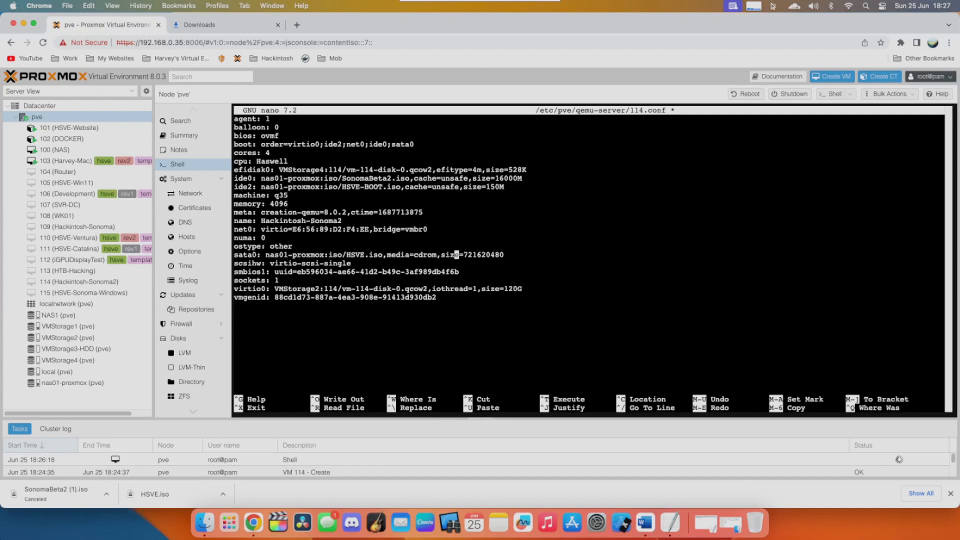
{"action": "key", "text": "BackSpace"}
{"action": "key", "text": "BackSpace"}
{"action": "key", "text": "BackSpace"}
{"action": "key", "text": "BackSpace"}
{"action": "key", "text": "BackSpace"}
{"action": "key", "text": "BackSpace"}
{"action": "key", "text": "BackSpace"}
{"action": "key", "text": "BackSpace"}
{"action": "key", "text": "BackSpace"}
{"action": "key", "text": "BackSpace"}
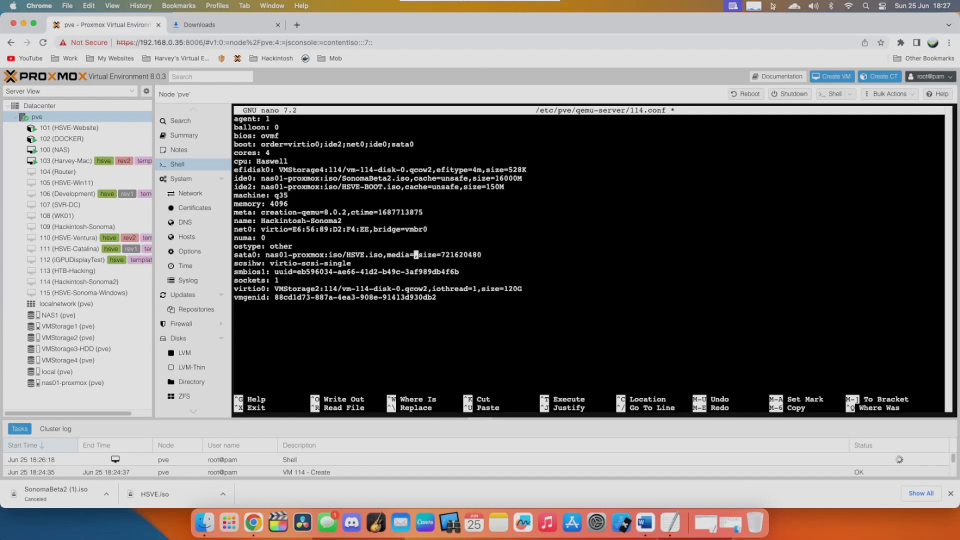
{"action": "key", "text": "BackSpace"}
{"action": "type", "text": "cache"}
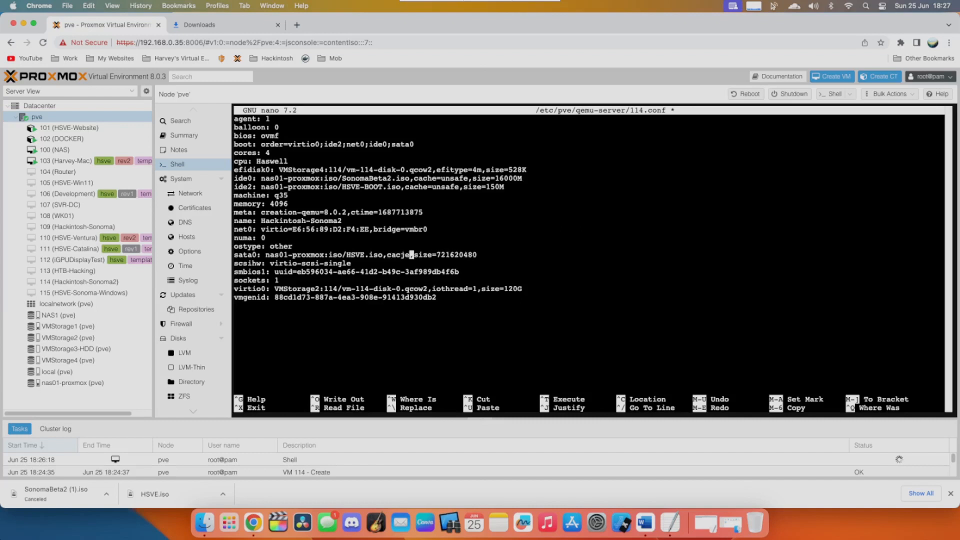
{"action": "type", "text": "=unsaf"}
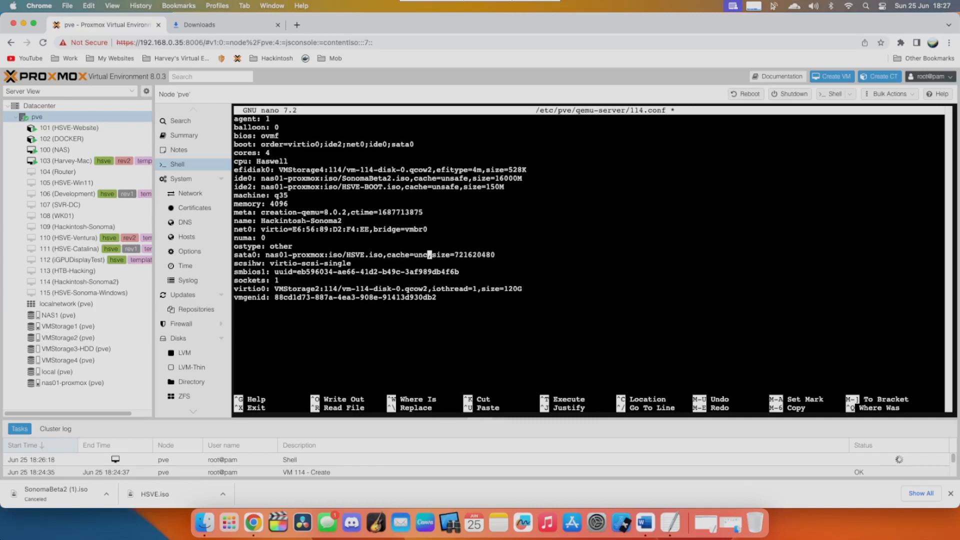
{"action": "type", "text": "e"}
- Paste the copied CPU arguments line ending in host,kvm=on,vendor=GenuineIntel,+kvm_pv_unhalt,+kvm_pv_eoi,+hypervisor,+invtsc at the end of the configuration file
{"action": "key", "text": "Down"}
{"action": "key", "text": "Down"}
{"action": "key", "text": "Down"}
{"action": "key", "text": "Down"}
{"action": "key", "text": "Down"}
{"action": "key", "text": "Down"}
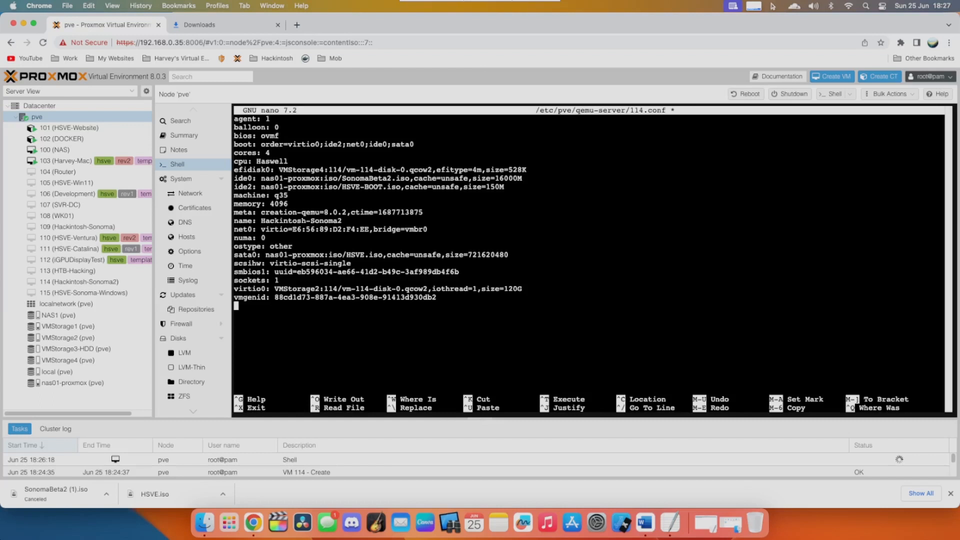
{"action": "right_click", "coordinate": [368, 229]}
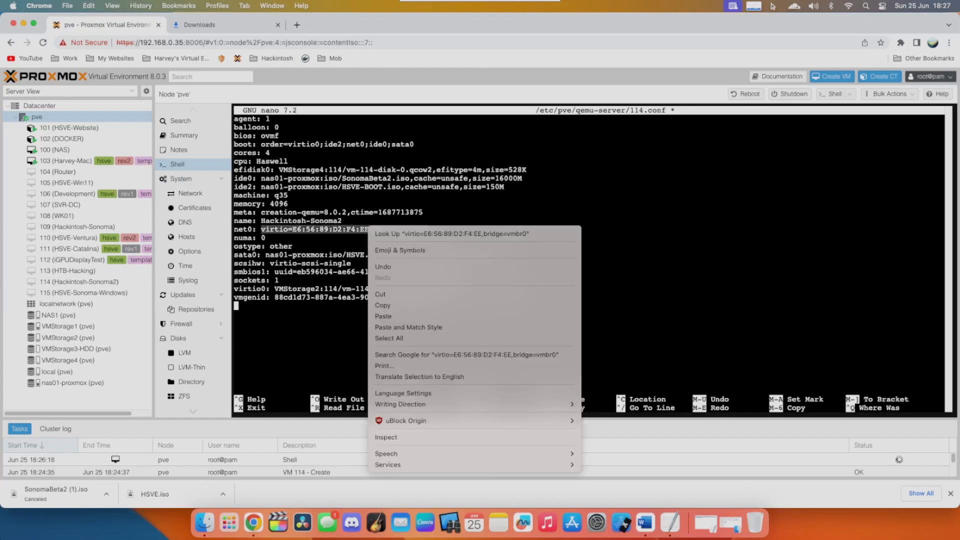
{"action": "left_click", "coordinate": [383, 317]}
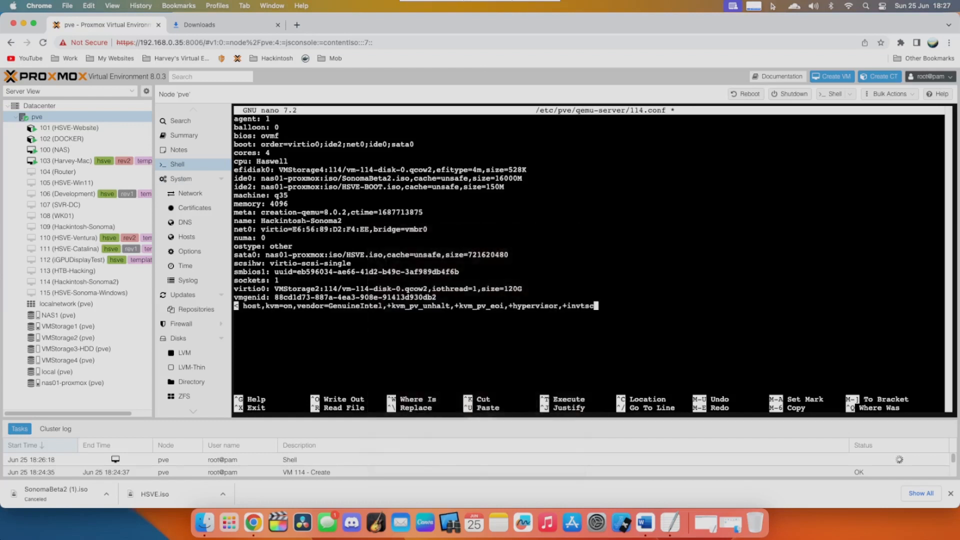
{"action": "key", "text": "Left"}
{"action": "key", "text": "Left"}
{"action": "key", "text": "Left"}
{"action": "key", "text": "Left"}
{"action": "key", "text": "Left"}
{"action": "key", "text": "Left"}
{"action": "key", "text": "Left"}
{"action": "key", "text": "Left"}
{"action": "key", "text": "Left"}
{"action": "key", "text": "Left"}
{"action": "key", "text": "Left"}
{"action": "key", "text": "Left"}
{"action": "key", "text": "Left"}
{"action": "key", "text": "Left"}
{"action": "key", "text": "Left"}
{"action": "key", "text": "Left"}
{"action": "key", "text": "Left"}
- Save 114.conf under its existing name and exit nano
{"action": "key", "text": "ctrl+x"}
{"action": "key", "text": "y"}
{"action": "key", "text": "Return"}
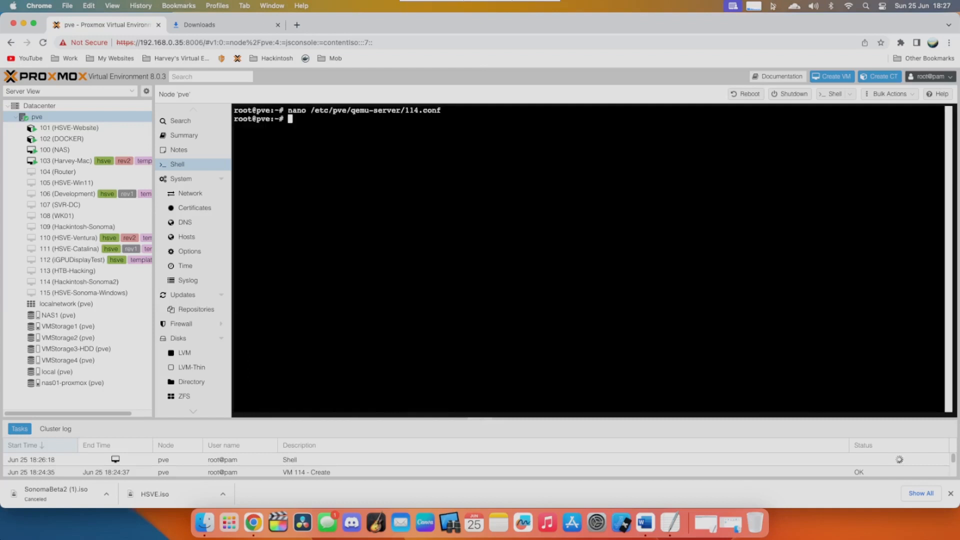
- In VM 114's boot order, disable net0 and sata0 and arrange the remaining devices as ide2, ide0, virtio0
{"action": "left_click", "coordinate": [80, 282]}
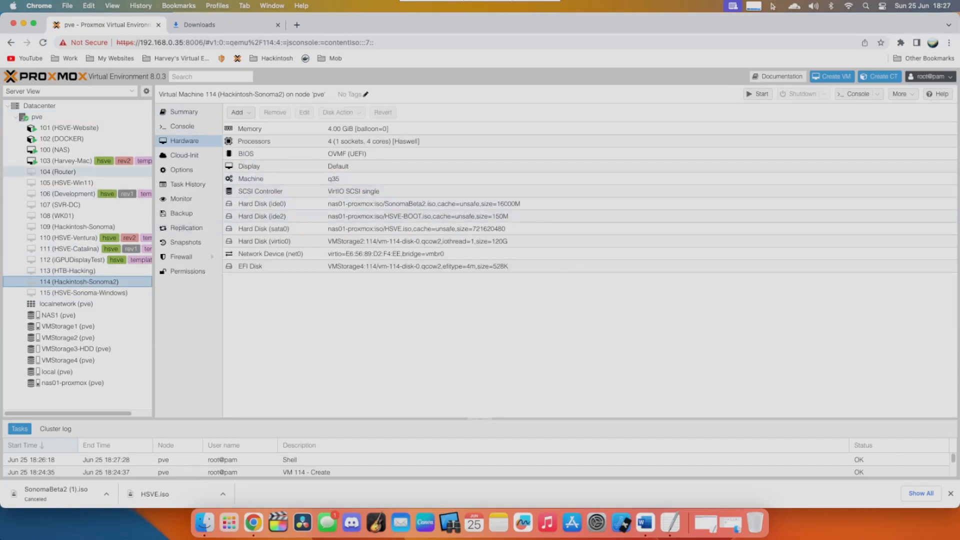
{"action": "left_click", "coordinate": [181, 170]}
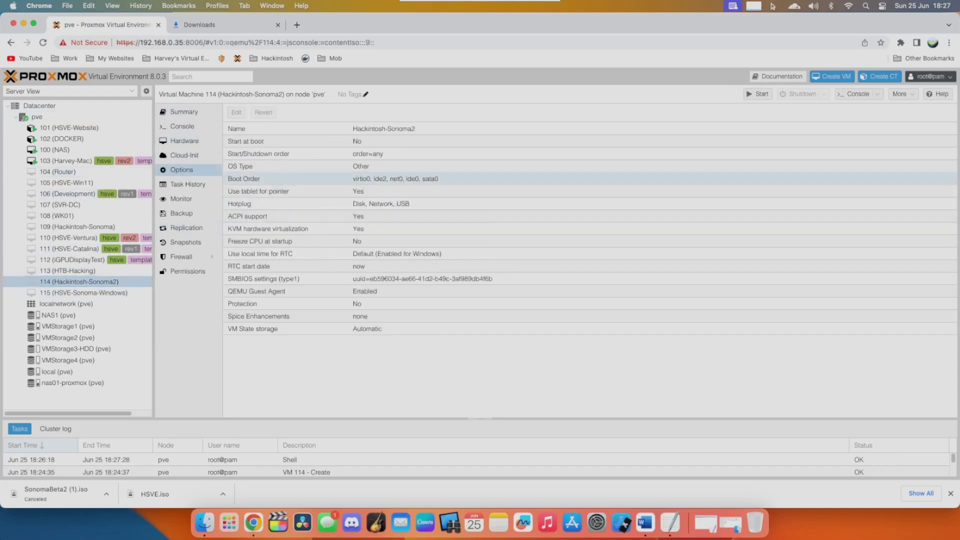
{"action": "left_click", "coordinate": [395, 179]}
{"action": "double_click", "coordinate": [396, 179]}
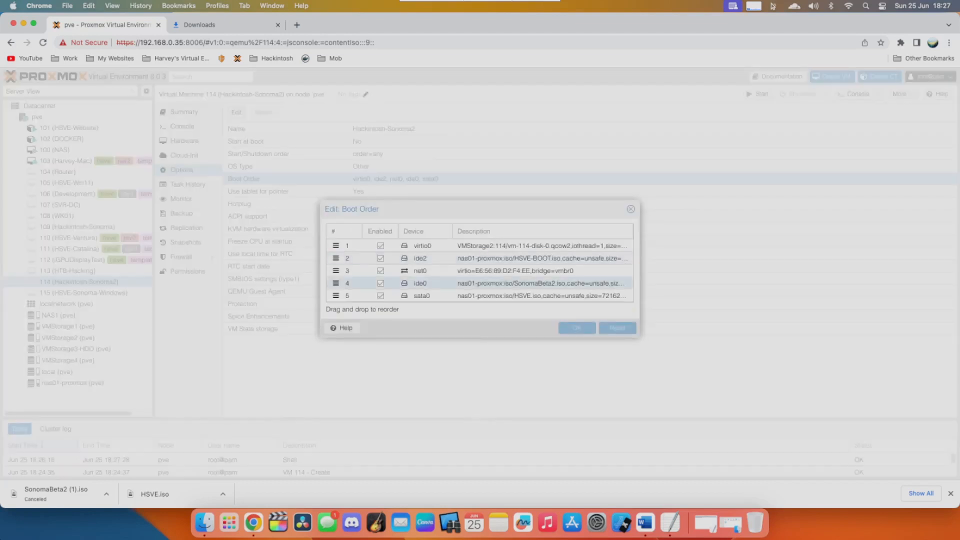
{"action": "left_click", "coordinate": [381, 271]}
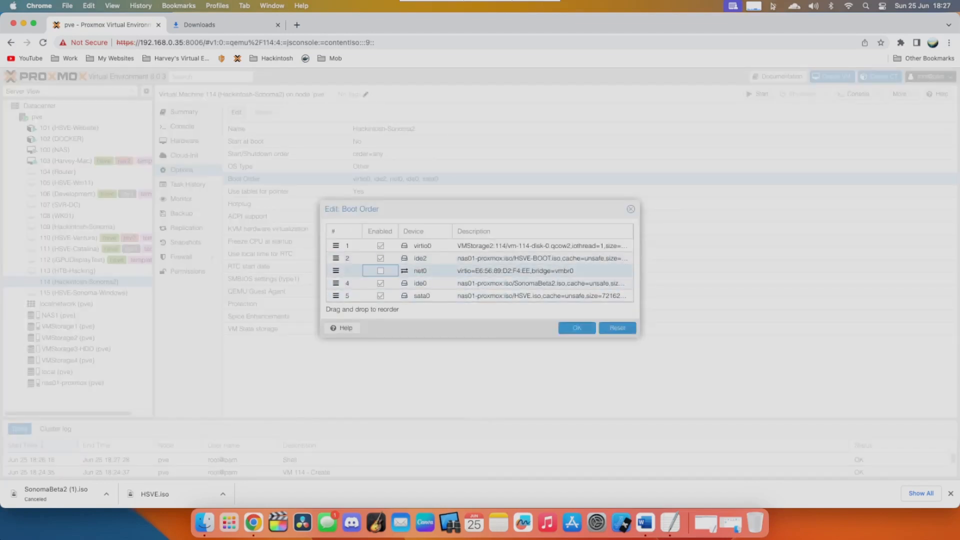
{"action": "left_click", "coordinate": [381, 296]}
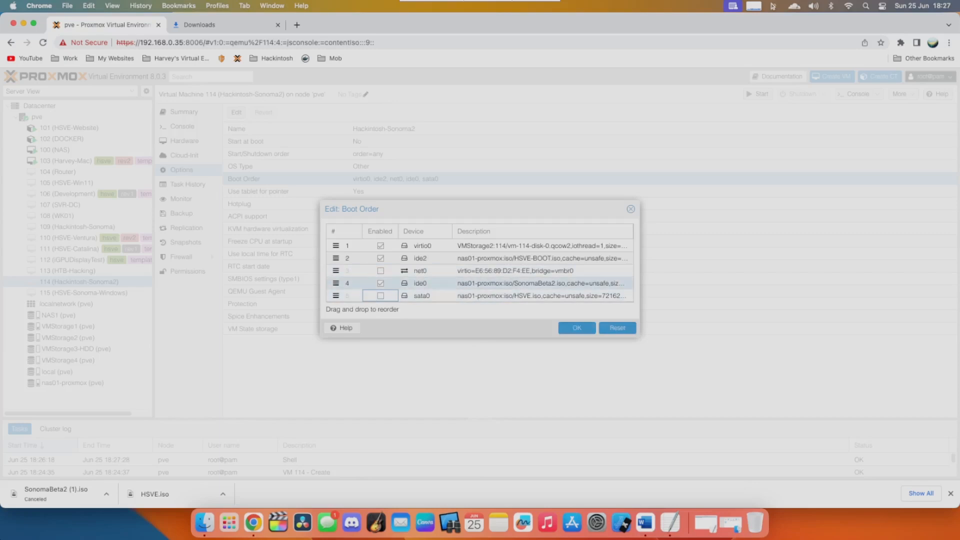
{"action": "left_click_drag", "start_coordinate": [420, 258], "coordinate": [435, 246]}
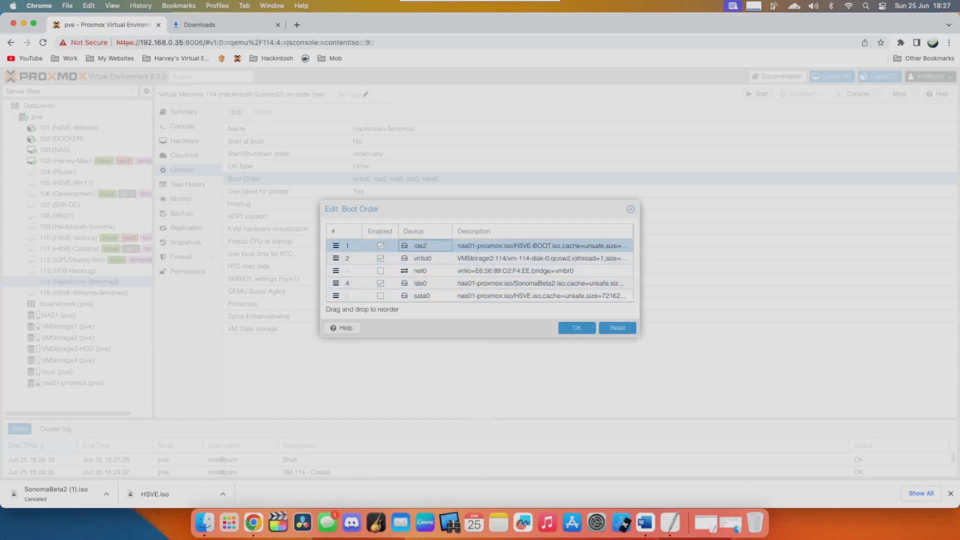
{"action": "left_click_drag", "start_coordinate": [420, 283], "coordinate": [421, 256]}
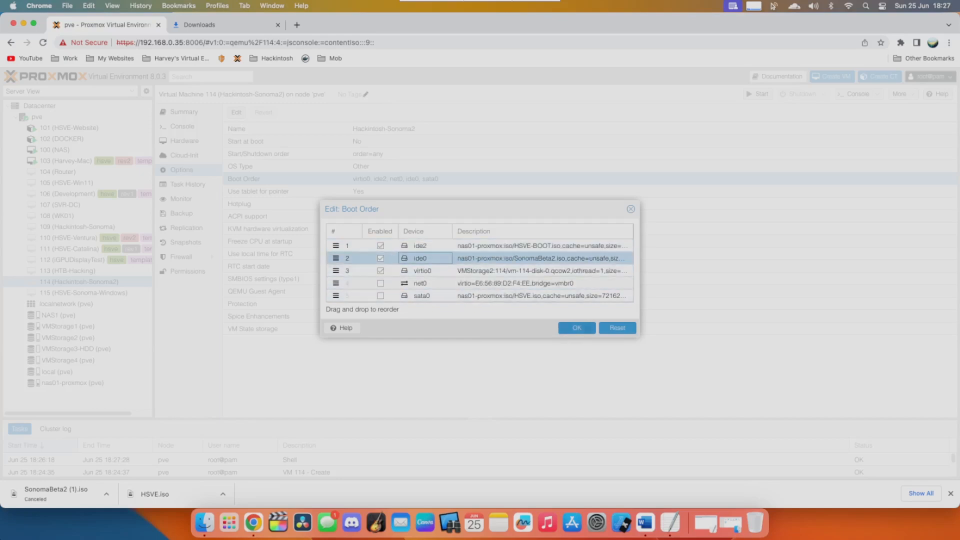
{"action": "left_click", "coordinate": [577, 328]}
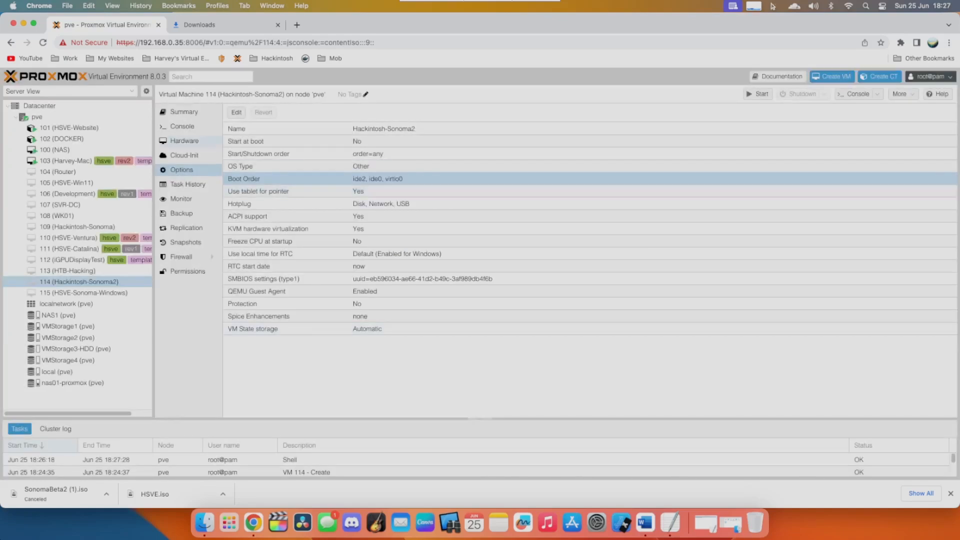
- Start VM 114 in its full-screen console and enter the UEFI Shell, skipping startup.nsh
{"action": "left_click", "coordinate": [183, 126]}
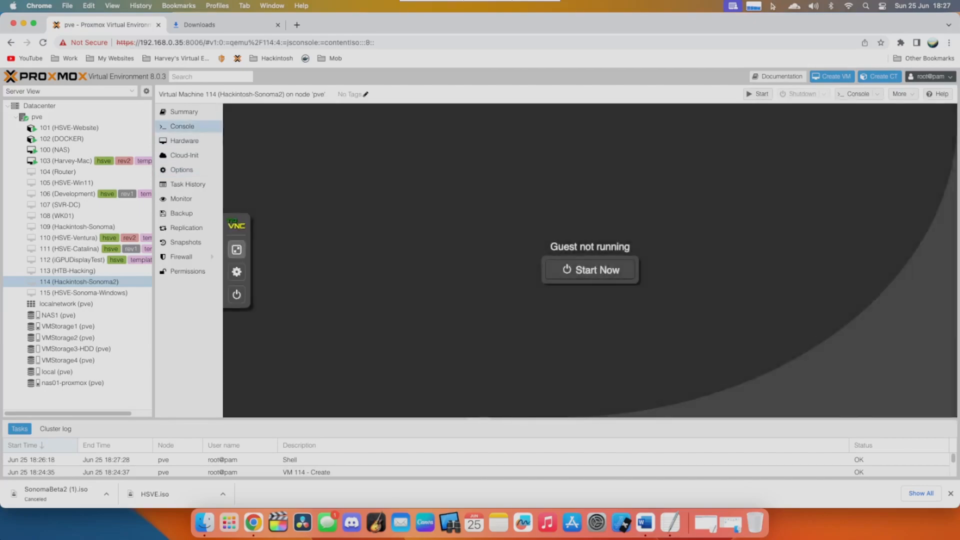
{"action": "left_click", "coordinate": [237, 249]}
{"action": "left_click", "coordinate": [480, 280]}
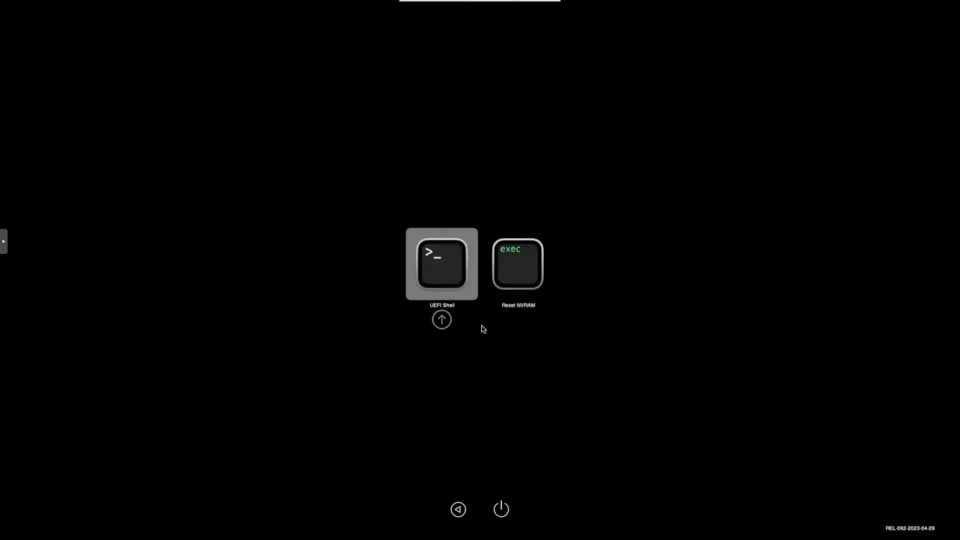
{"action": "key", "text": "Return"}
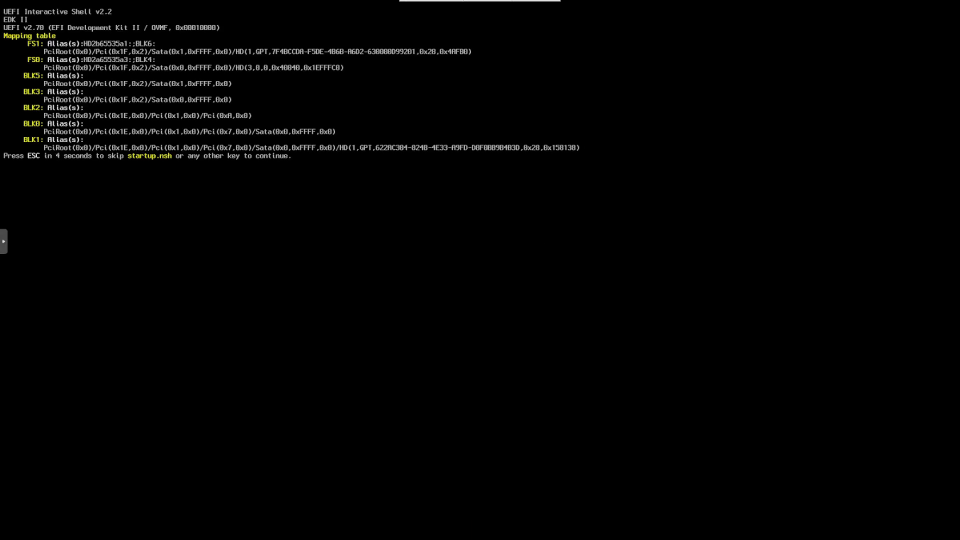
{"action": "key", "text": "Escape"}
- Launch the macOS installer from the UEFI shell with fs0:\System\Library\CoreServices\boot.efi
{"action": "type", "text": "fs0:"}
{"action": "key", "text": "BackSpace"}
{"action": "type", "text": ";"}
{"action": "key", "text": "BackSpace"}
{"action": "type", "text": ":\\\\\\\\\\\\\\\\\\\\\\\\\\\\\\\\\\\\\\\\\\\\\\\\\\\\\\\\\\\\\\"}
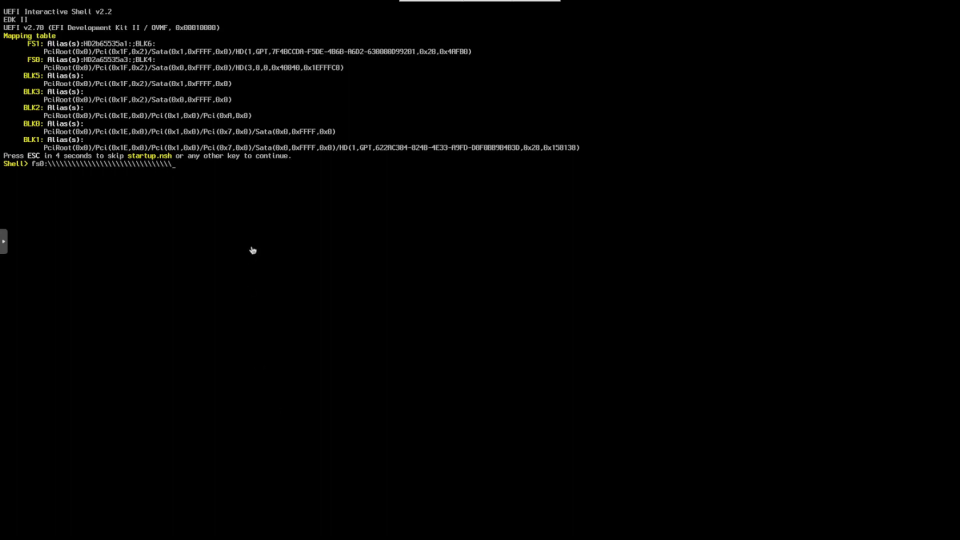
{"action": "key", "text": "BackSpace"}
{"action": "key", "text": "BackSpace"}
{"action": "key", "text": "BackSpace"}
{"action": "key", "text": "BackSpace"}
{"action": "key", "text": "BackSpace"}
{"action": "key", "text": "BackSpace"}
{"action": "key", "text": "BackSpace"}
{"action": "key", "text": "BackSpace"}
{"action": "key", "text": "BackSpace"}
{"action": "key", "text": "BackSpace"}
{"action": "key", "text": "BackSpace"}
{"action": "key", "text": "BackSpace"}
{"action": "key", "text": "BackSpace"}
{"action": "key", "text": "BackSpace"}
{"action": "key", "text": "BackSpace"}
{"action": "key", "text": "BackSpace"}
{"action": "key", "text": "BackSpace"}
{"action": "key", "text": "BackSpace"}
{"action": "key", "text": "BackSpace"}
{"action": "key", "text": "BackSpace"}
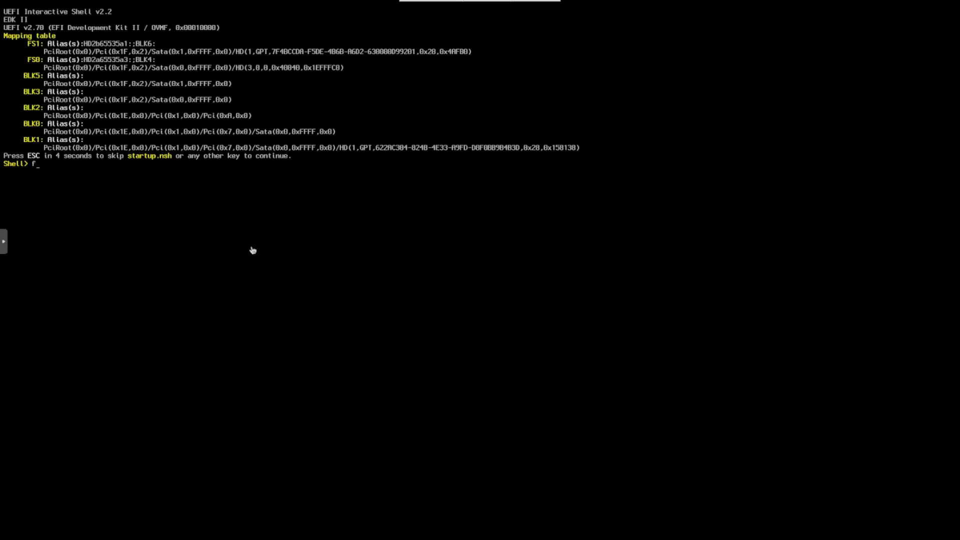
{"action": "type", "text": "s0:"}
{"action": "type", "text": "\\\\\\\\\\\\\\\\\\\\\\\\\\\\\\\\\\\\\\\\\\\\\\\\\\\\\\\\\\\\\\\\\\\\\\\\\\\\\\\\\\\\\\\\\\\\\\\\\\\\\\\\\\\\\\\\\\\\\\\\\\\\\\\\\\\\\\\\\\\\\\\\\\\\\\\\\\\\\\\\\\\\\\\\\\\\\\\\\\\\\\\\\\\\\\\\\\\\"}
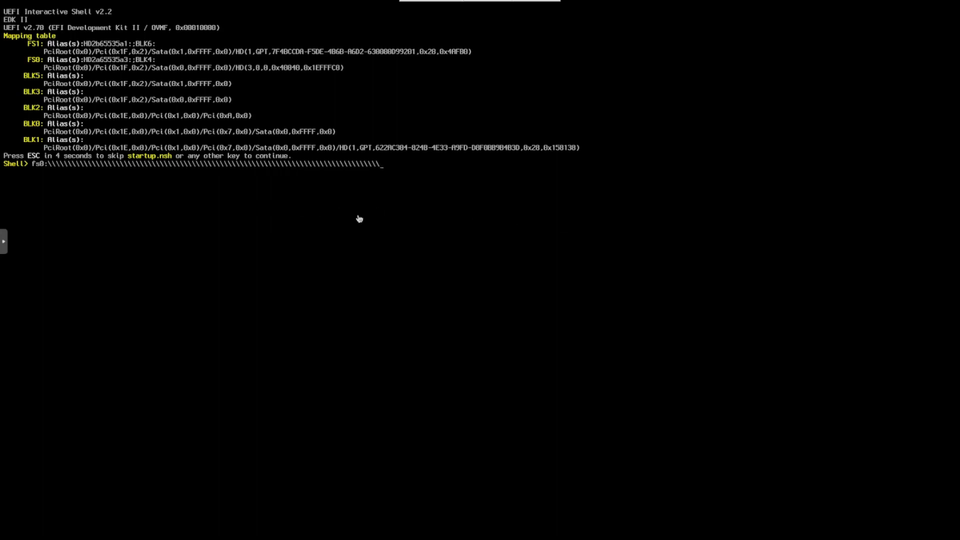
{"action": "key", "text": "BackSpace"}
{"action": "key", "text": "BackSpace"}
{"action": "key", "text": "BackSpace"}
{"action": "key", "text": "BackSpace"}
{"action": "key", "text": "BackSpace"}
{"action": "key", "text": "BackSpace"}
{"action": "key", "text": "BackSpace"}
{"action": "key", "text": "BackSpace"}
{"action": "key", "text": "BackSpace"}
{"action": "key", "text": "BackSpace"}
{"action": "key", "text": "BackSpace"}
{"action": "key", "text": "BackSpace"}
{"action": "key", "text": "BackSpace"}
{"action": "key", "text": "BackSpace"}
{"action": "key", "text": "BackSpace"}
{"action": "key", "text": "BackSpace"}
{"action": "key", "text": "BackSpace"}
{"action": "key", "text": "BackSpace"}
{"action": "key", "text": "BackSpace"}
{"action": "key", "text": "BackSpace"}
{"action": "key", "text": "BackSpace"}
{"action": "key", "text": "BackSpace"}
{"action": "key", "text": "BackSpace"}
{"action": "key", "text": "BackSpace"}
{"action": "key", "text": "BackSpace"}
{"action": "key", "text": "BackSpace"}
{"action": "key", "text": "BackSpace"}
{"action": "key", "text": "BackSpace"}
{"action": "key", "text": "BackSpace"}
{"action": "key", "text": "BackSpace"}
{"action": "key", "text": "BackSpace"}
{"action": "key", "text": "BackSpace"}
{"action": "key", "text": "BackSpace"}
{"action": "key", "text": "BackSpace"}
{"action": "key", "text": "BackSpace"}
{"action": "key", "text": "BackSpace"}
{"action": "key", "text": "BackSpace"}
{"action": "key", "text": "BackSpace"}
{"action": "key", "text": "BackSpace"}
{"action": "key", "text": "BackSpace"}
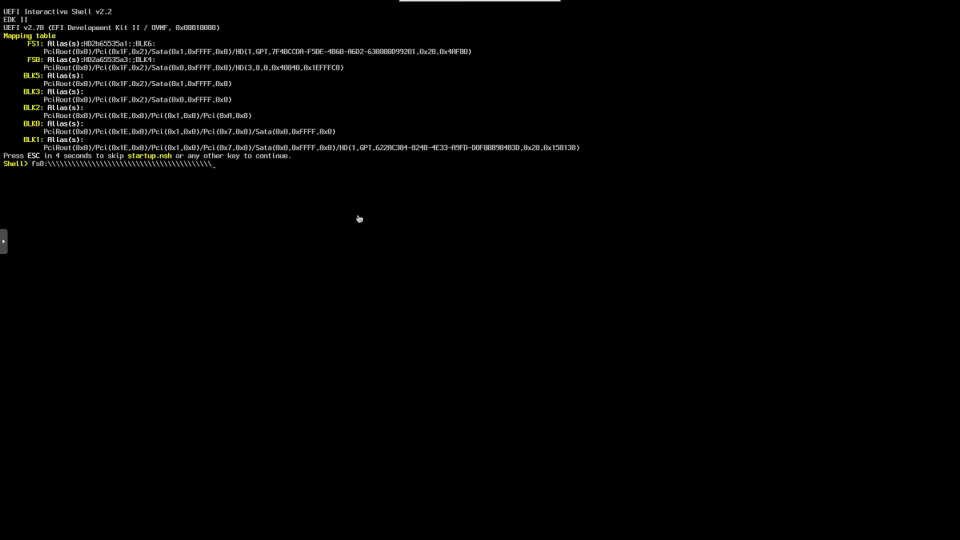
{"action": "key", "text": "BackSpace"}
{"action": "key", "text": "BackSpace"}
{"action": "key", "text": "BackSpace"}
{"action": "key", "text": "BackSpace"}
{"action": "key", "text": "BackSpace"}
{"action": "key", "text": "BackSpace"}
{"action": "key", "text": "BackSpace"}
{"action": "key", "text": "BackSpace"}
{"action": "key", "text": "BackSpace"}
{"action": "key", "text": "BackSpace"}
{"action": "key", "text": "BackSpace"}
{"action": "key", "text": "BackSpace"}
{"action": "key", "text": "BackSpace"}
{"action": "key", "text": "BackSpace"}
{"action": "key", "text": "BackSpace"}
{"action": "key", "text": "BackSpace"}
{"action": "key", "text": "BackSpace"}
{"action": "key", "text": "BackSpace"}
{"action": "key", "text": "BackSpace"}
{"action": "key", "text": "BackSpace"}
{"action": "key", "text": "BackSpace"}
{"action": "key", "text": "BackSpace"}
{"action": "key", "text": "BackSpace"}
{"action": "key", "text": "BackSpace"}
{"action": "key", "text": "BackSpace"}
{"action": "key", "text": "BackSpace"}
{"action": "key", "text": "BackSpace"}
{"action": "key", "text": "BackSpace"}
{"action": "key", "text": "BackSpace"}
{"action": "key", "text": "BackSpace"}
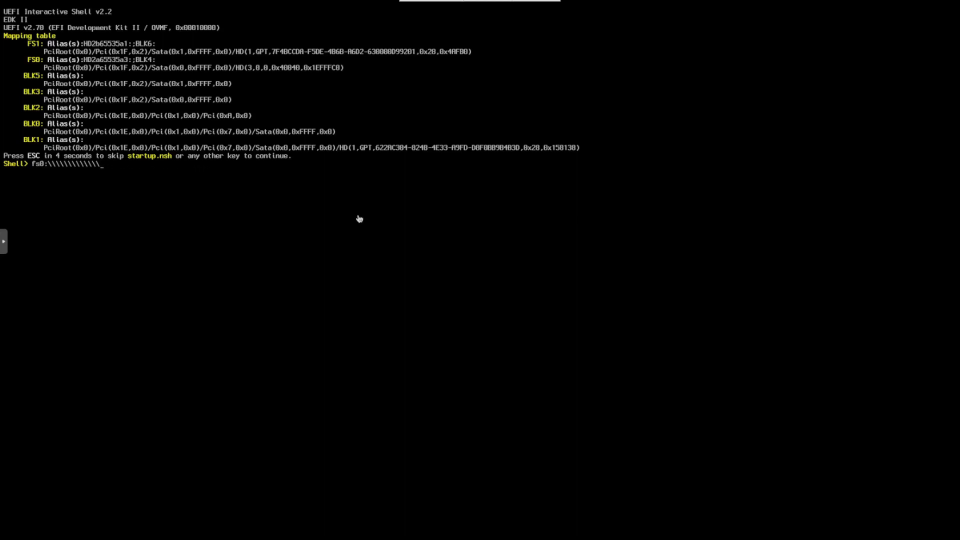
{"action": "key", "text": "BackSpace"}
{"action": "key", "text": "BackSpace"}
{"action": "key", "text": "BackSpace"}
{"action": "key", "text": "BackSpace"}
{"action": "key", "text": "BackSpace"}
{"action": "key", "text": "BackSpace"}
{"action": "key", "text": "BackSpace"}
{"action": "key", "text": "BackSpace"}
{"action": "type", "text": "System"}
{"action": "type", "text": "\\Library\\CoreServices\\boot.efi"}
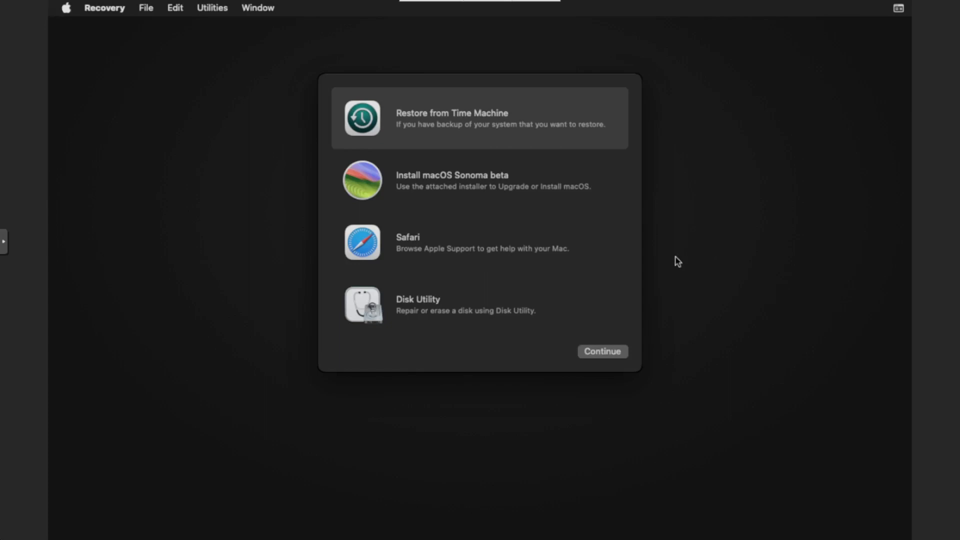
- Open Disk Utility from macOS Recovery and show all devices in its sidebar
{"action": "left_click", "coordinate": [411, 305]}
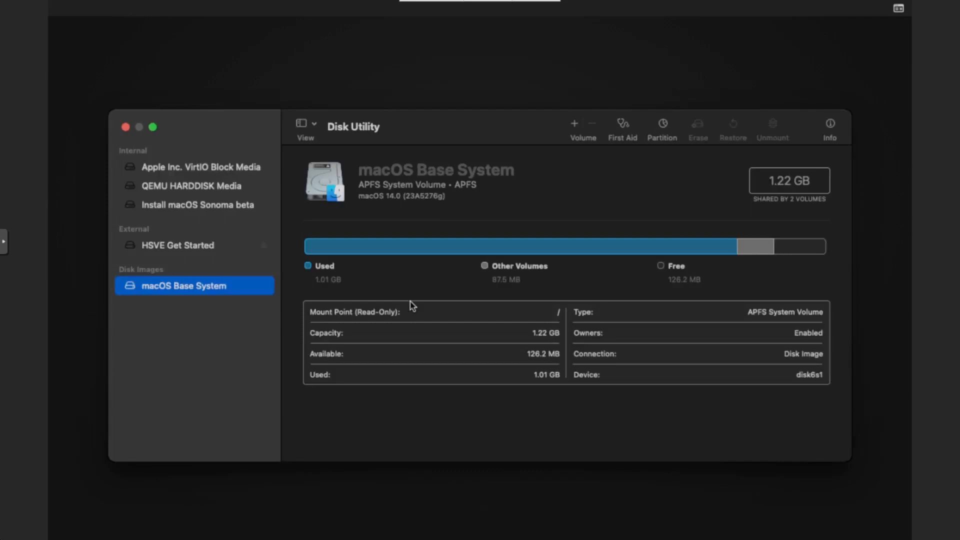
{"action": "left_click", "coordinate": [314, 126]}
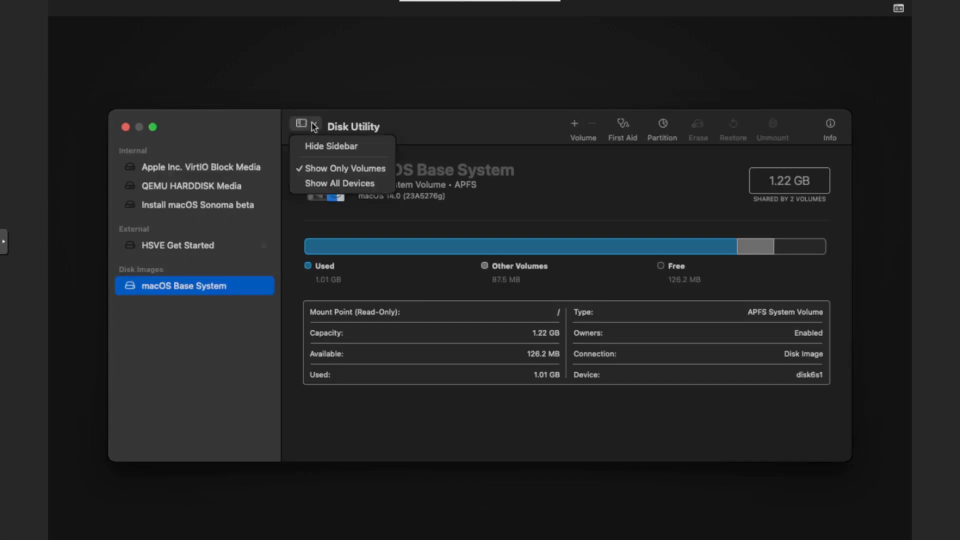
{"action": "left_click", "coordinate": [323, 184]}
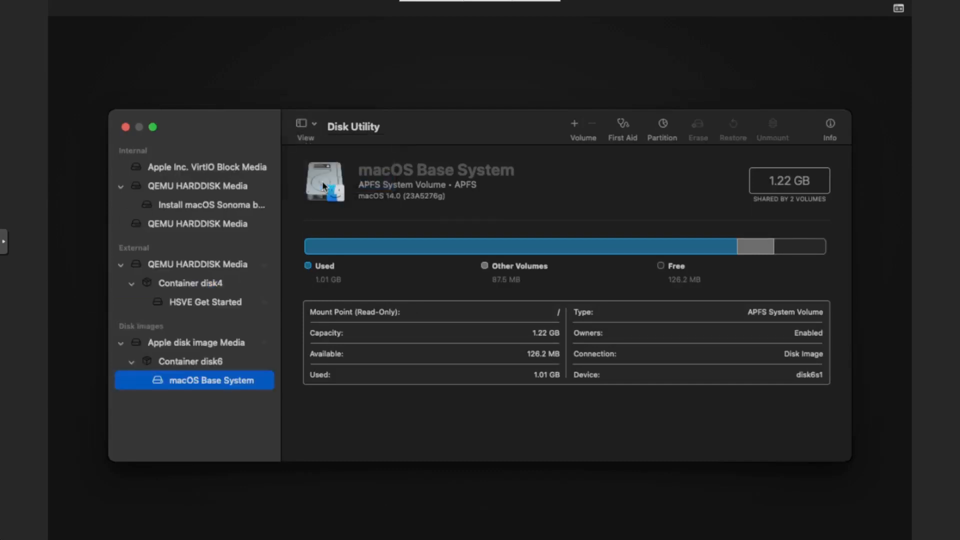
- Erase Apple Inc. VirtIO Block Media as macos with APFS format and GUID Partition Map, and close Disk Utility
{"action": "left_click", "coordinate": [160, 168]}
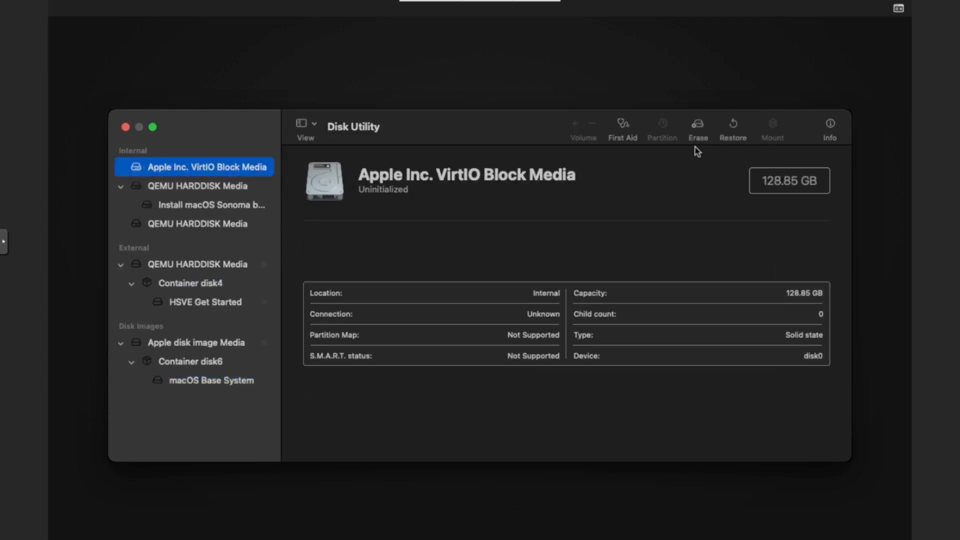
{"action": "left_click", "coordinate": [701, 125]}
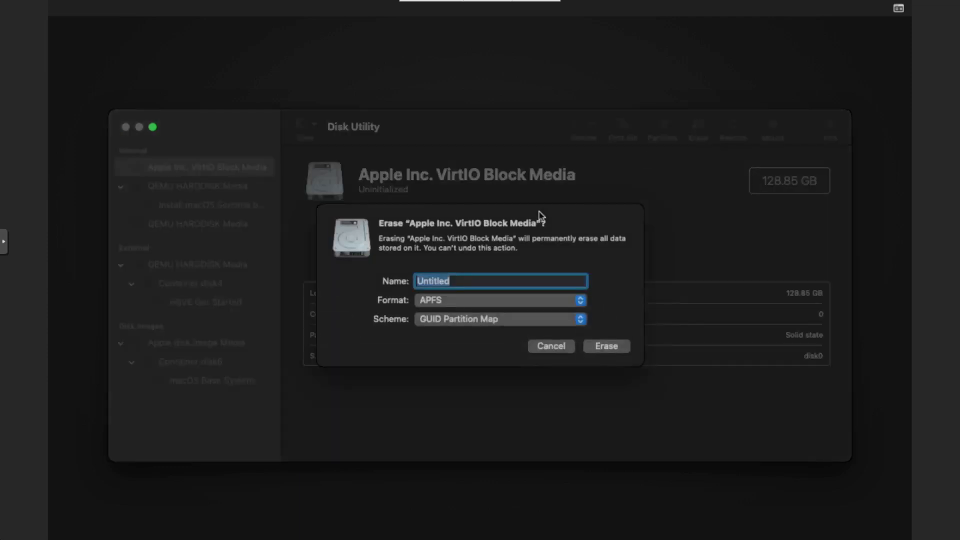
{"action": "type", "text": "macos"}
{"action": "key", "text": "BackSpace"}
{"action": "key", "text": "BackSpace"}
{"action": "type", "text": "os"}
{"action": "key", "text": "BackSpace"}
{"action": "key", "text": "BackSpace"}
{"action": "type", "text": "os"}
{"action": "left_click", "coordinate": [607, 346]}
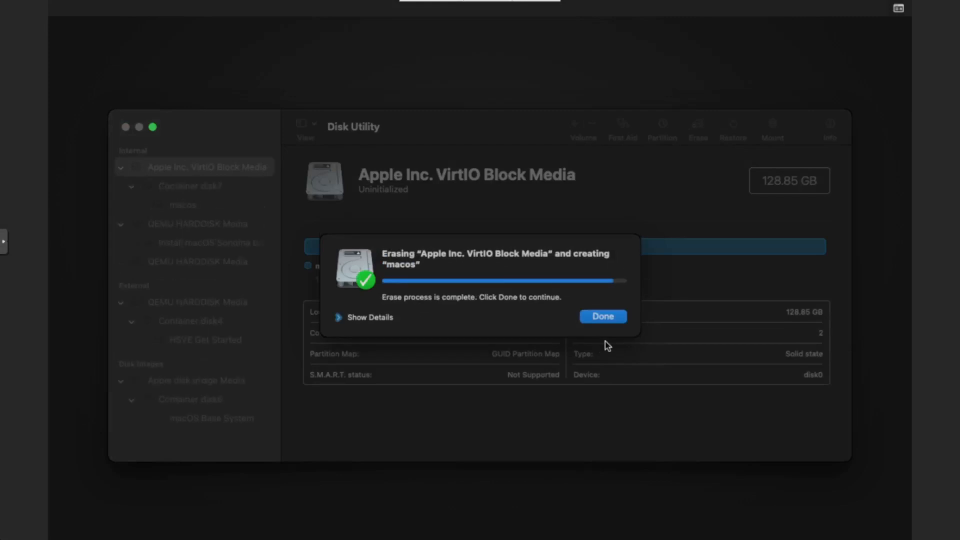
{"action": "left_click", "coordinate": [609, 321]}
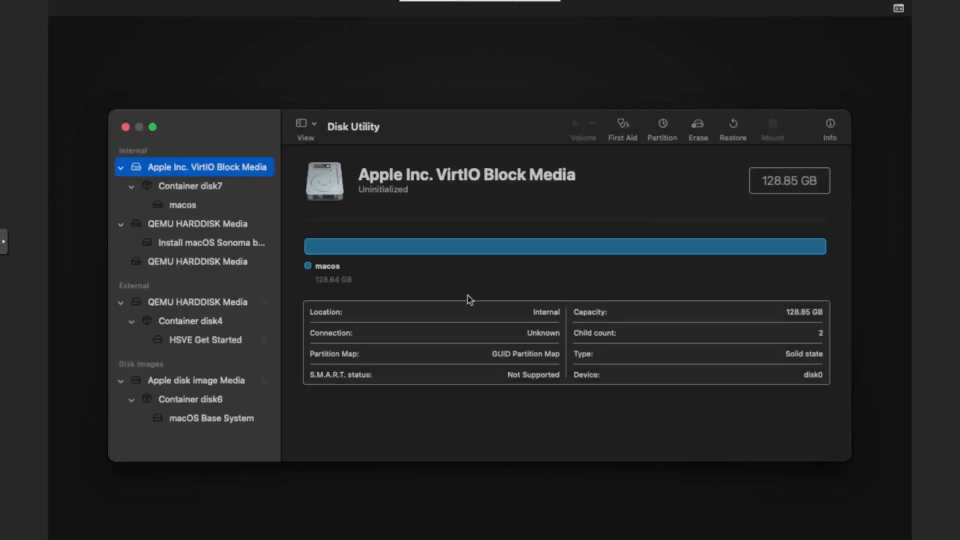
{"action": "left_click", "coordinate": [127, 127]}
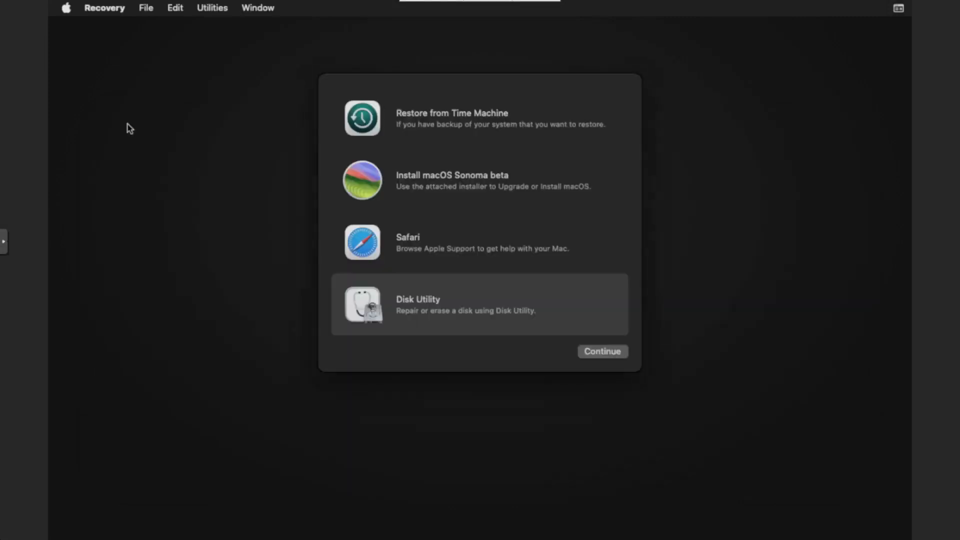
- Start the macOS Sonoma beta installer, accept the license agreement and install onto the macos disk
{"action": "double_click", "coordinate": [424, 181]}
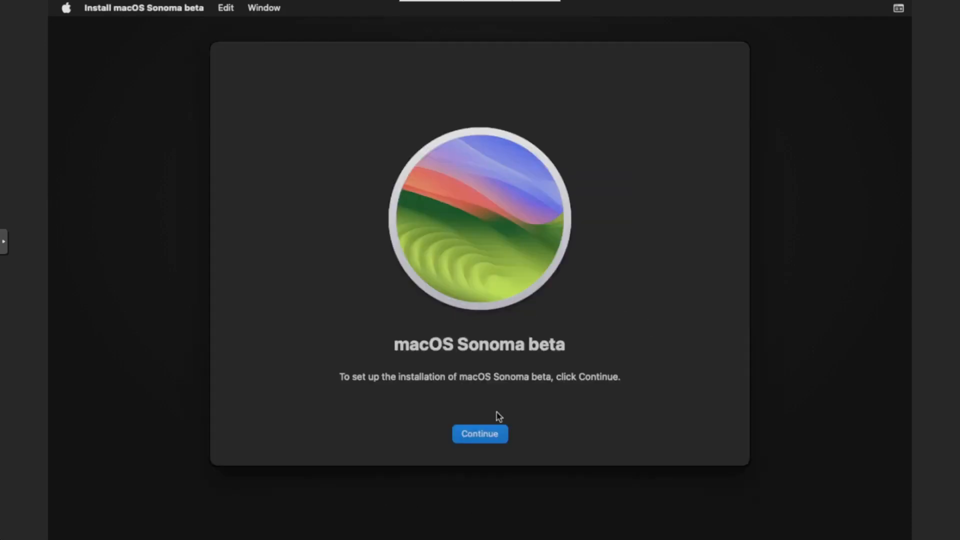
{"action": "left_click", "coordinate": [493, 434]}
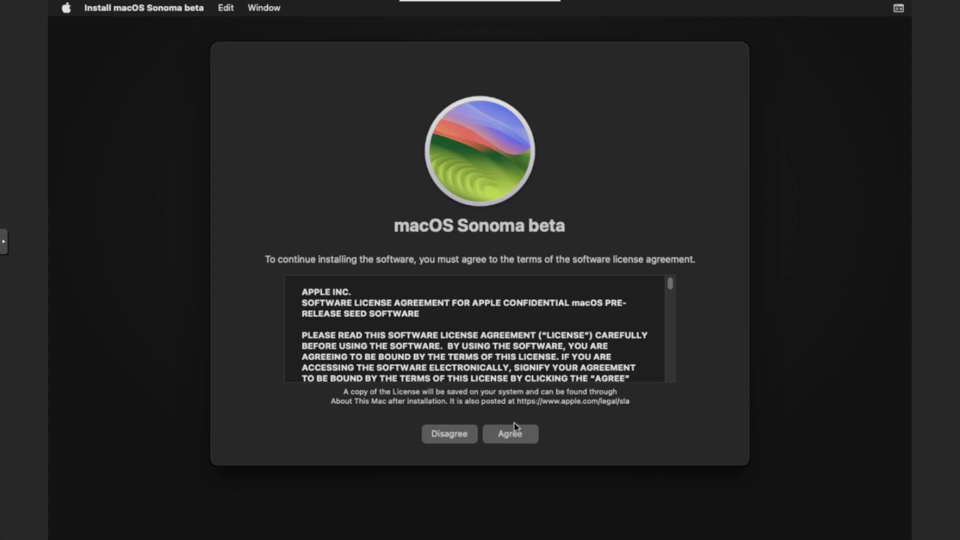
{"action": "left_click", "coordinate": [495, 439]}
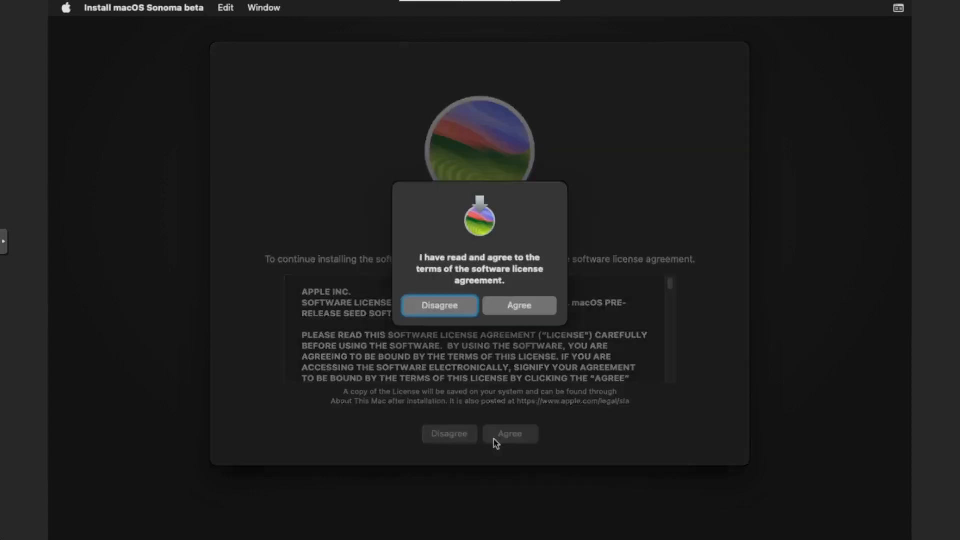
{"action": "left_click", "coordinate": [520, 307]}
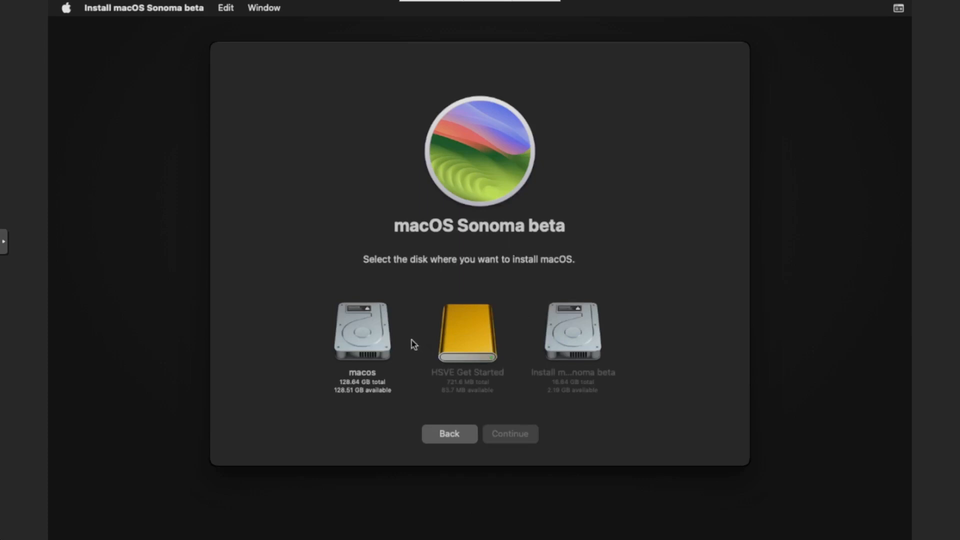
{"action": "left_click", "coordinate": [365, 340]}
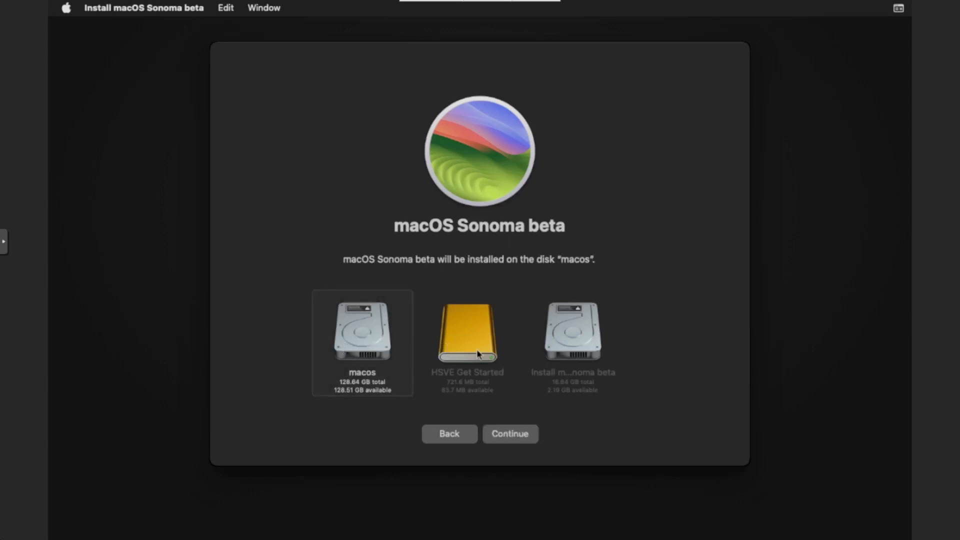
{"action": "left_click", "coordinate": [530, 434]}
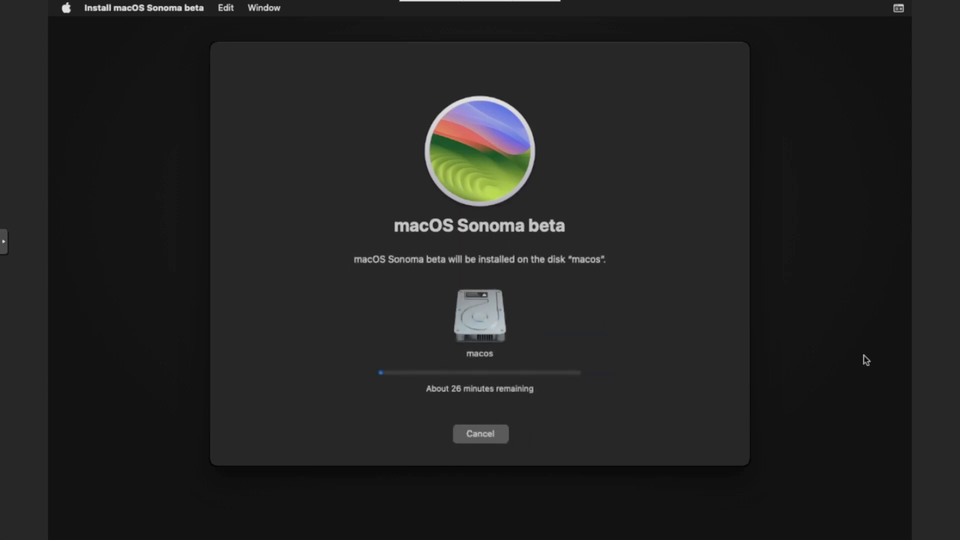
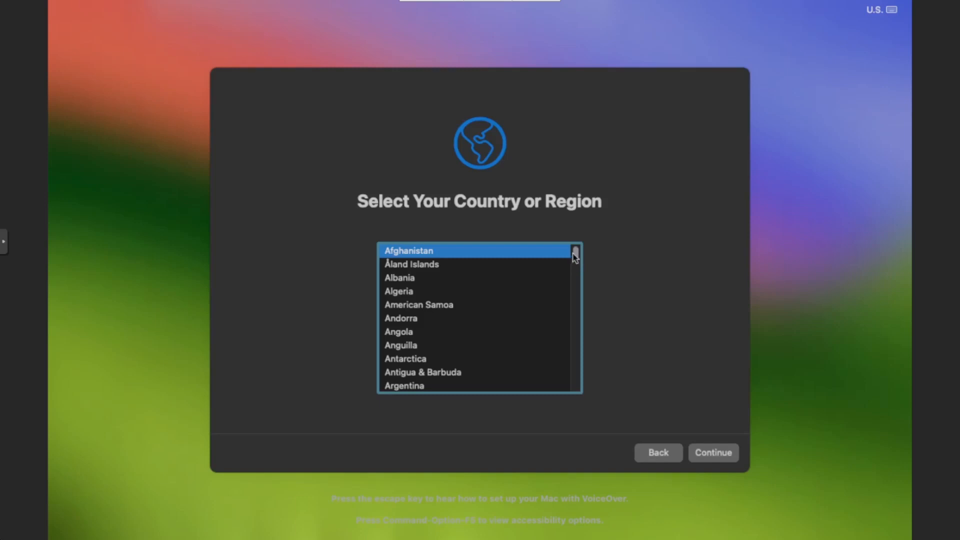
- Set the country or region to United Kingdom and accept the suggested written and spoken languages
{"action": "left_click_drag", "start_coordinate": [576, 253], "coordinate": [576, 379]}
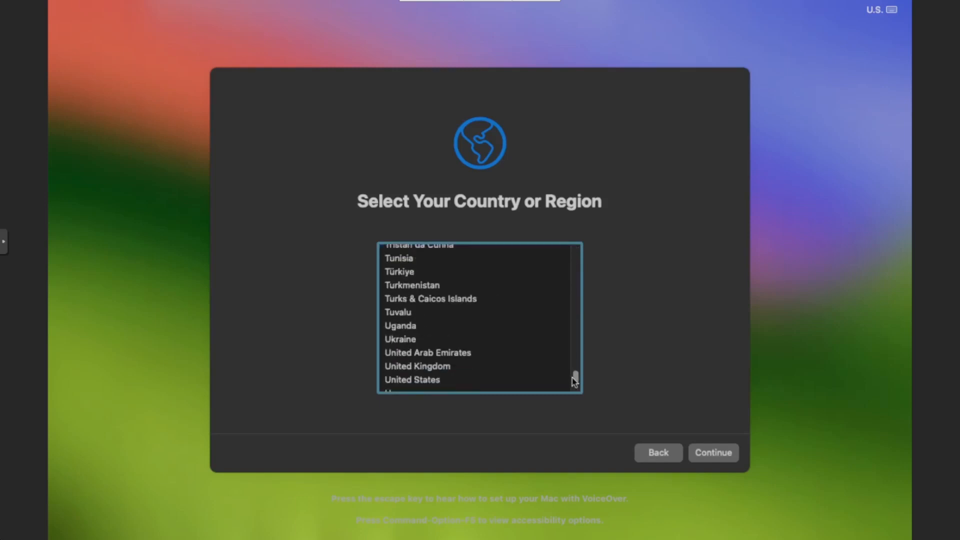
{"action": "left_click", "coordinate": [506, 368]}
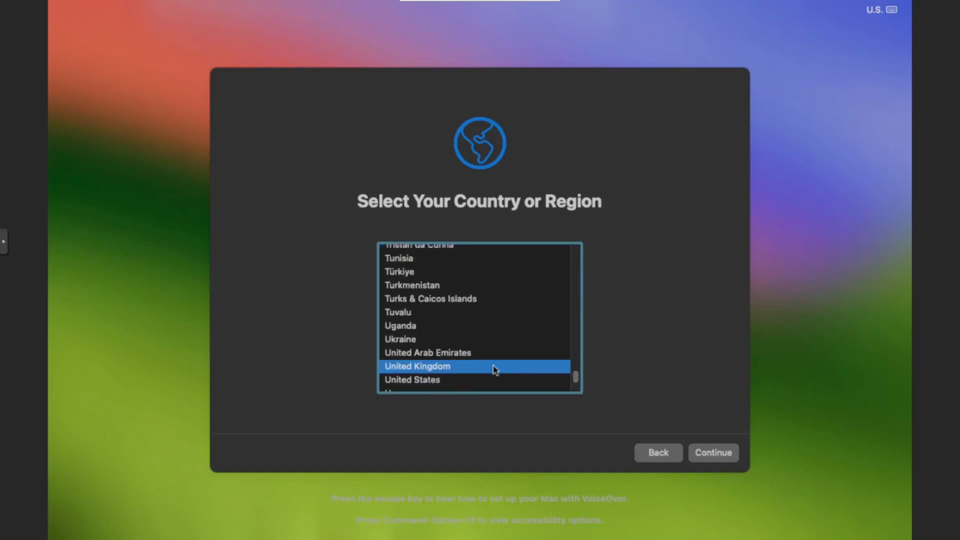
{"action": "left_click", "coordinate": [712, 453]}
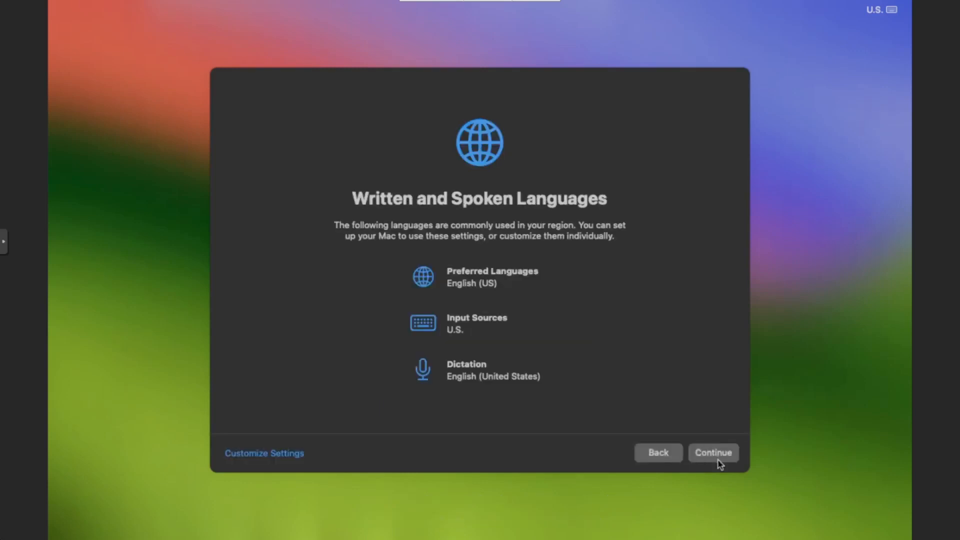
{"action": "left_click", "coordinate": [718, 460]}
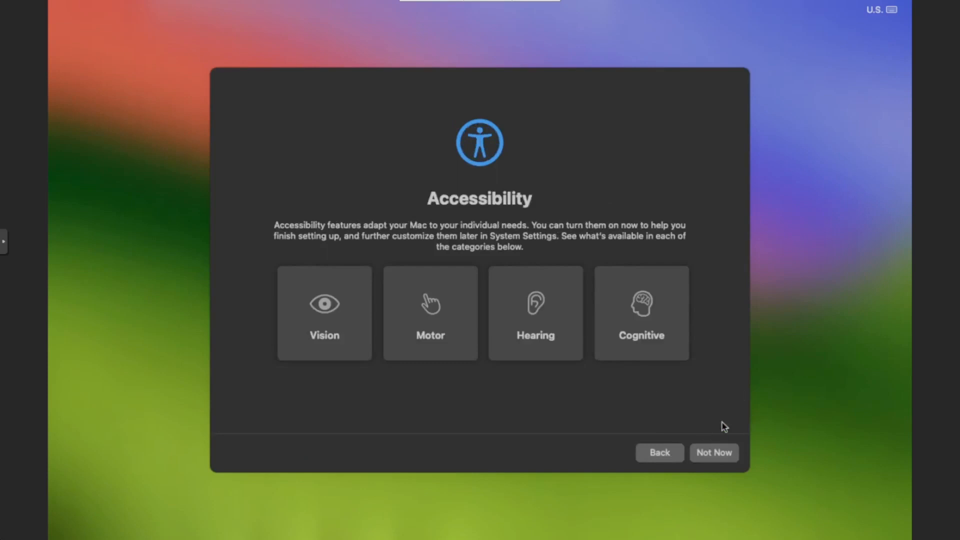
- Skip the accessibility options and the Migration Assistant transfer, continuing past the Data & Privacy notice
{"action": "left_click", "coordinate": [717, 457]}
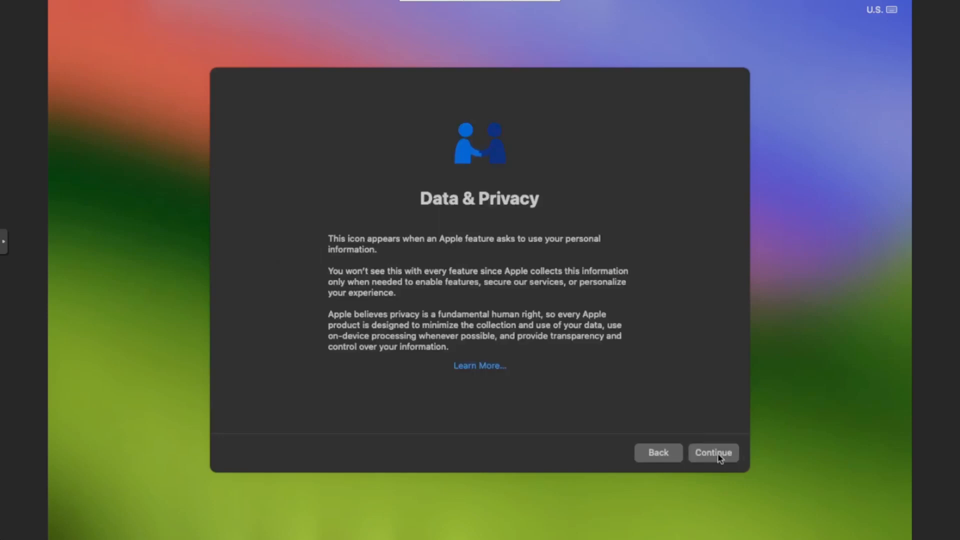
{"action": "left_click", "coordinate": [719, 458]}
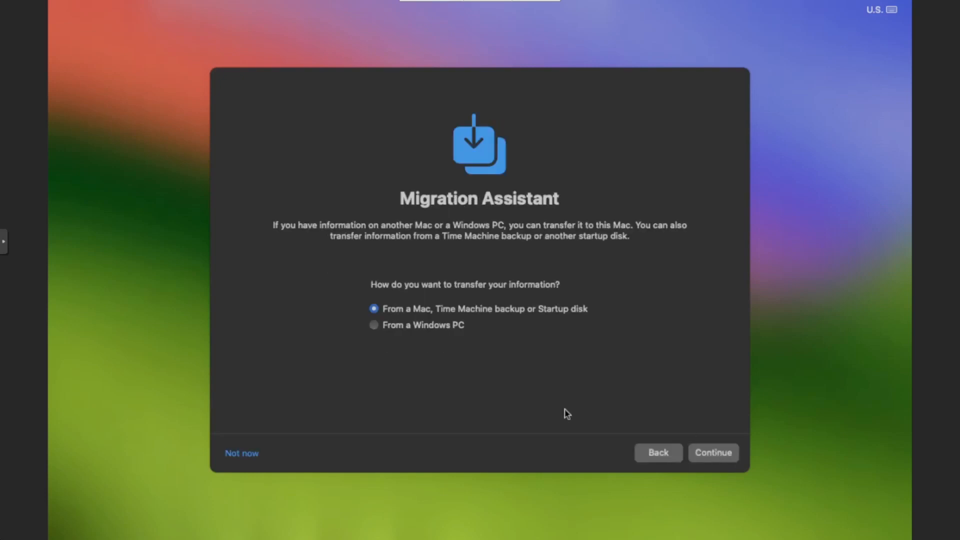
{"action": "left_click", "coordinate": [245, 456]}
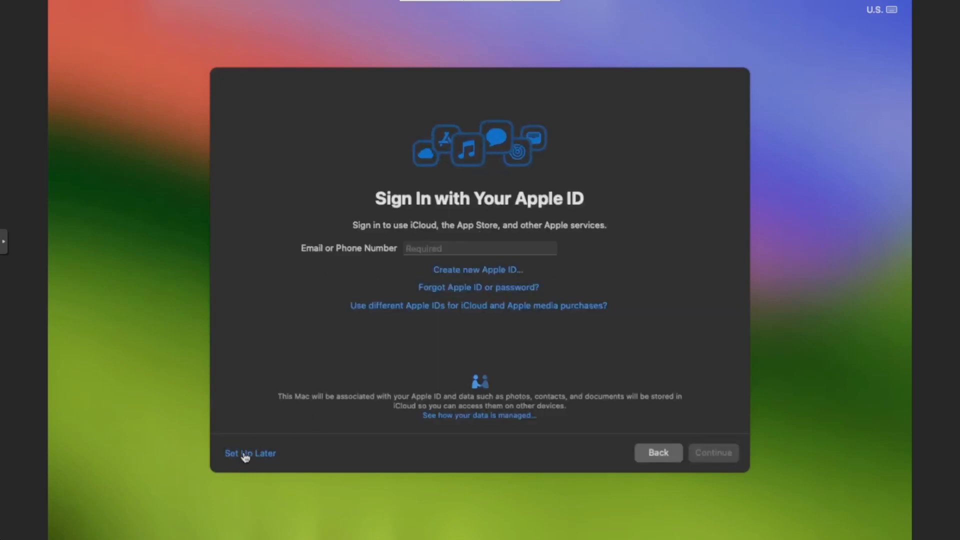
- Skip signing in with an Apple ID and agree to the macOS terms and conditions
{"action": "left_click", "coordinate": [245, 455]}
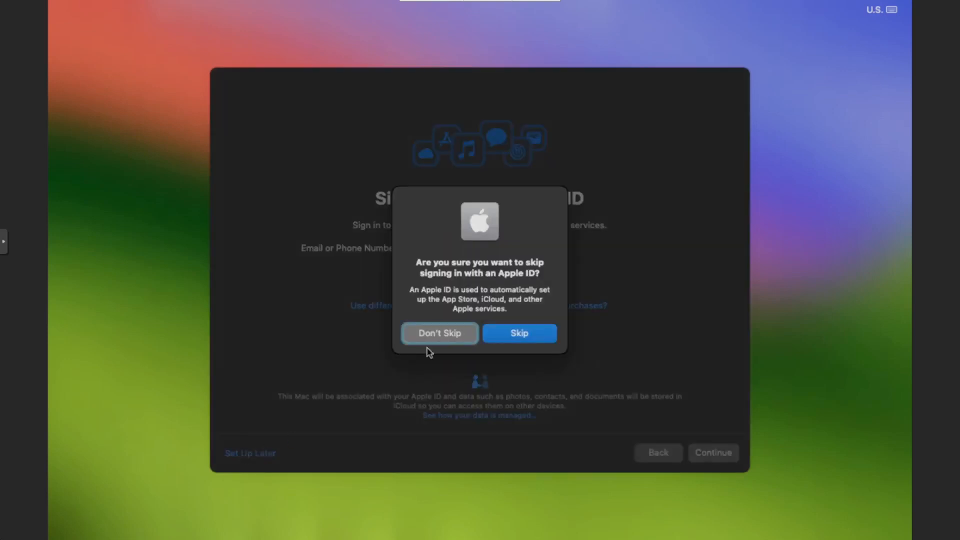
{"action": "left_click", "coordinate": [522, 333]}
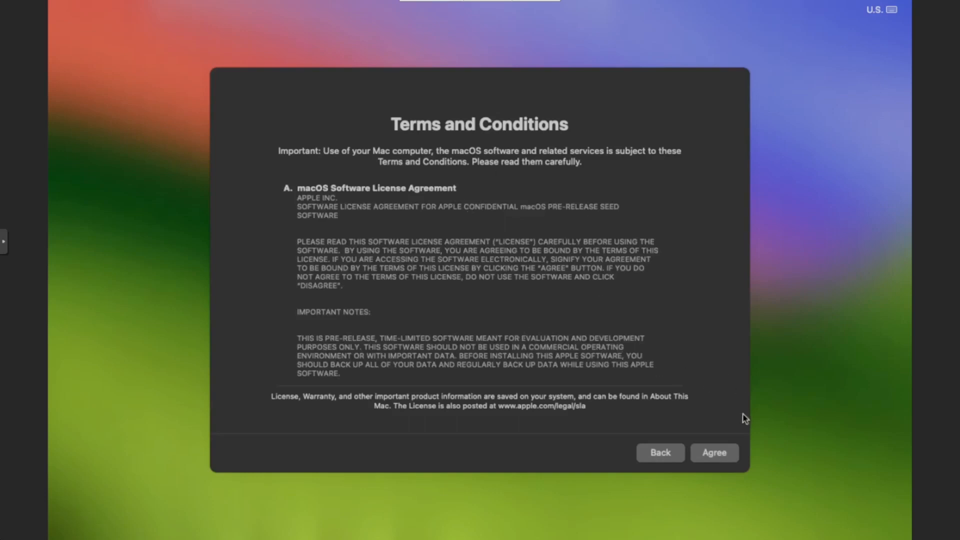
{"action": "left_click", "coordinate": [720, 454]}
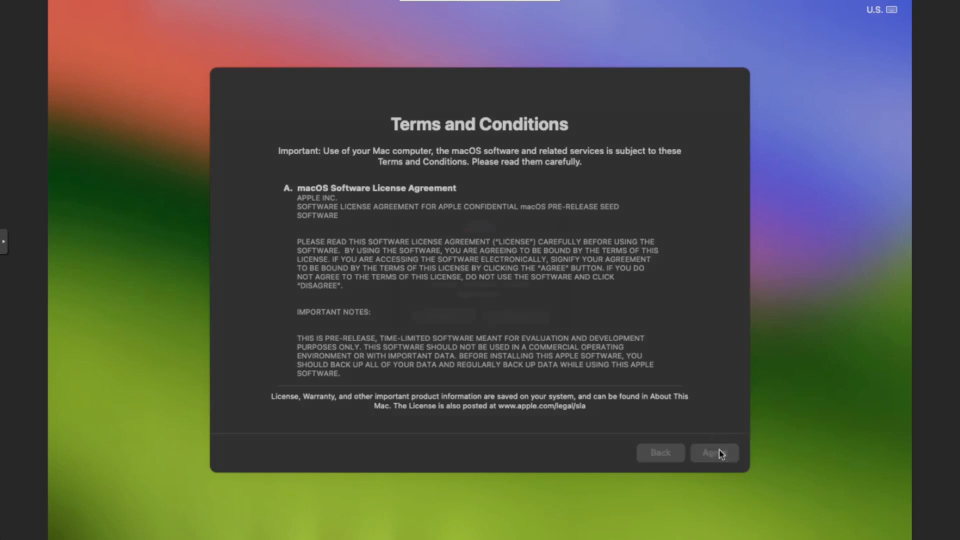
{"action": "left_click", "coordinate": [509, 322]}
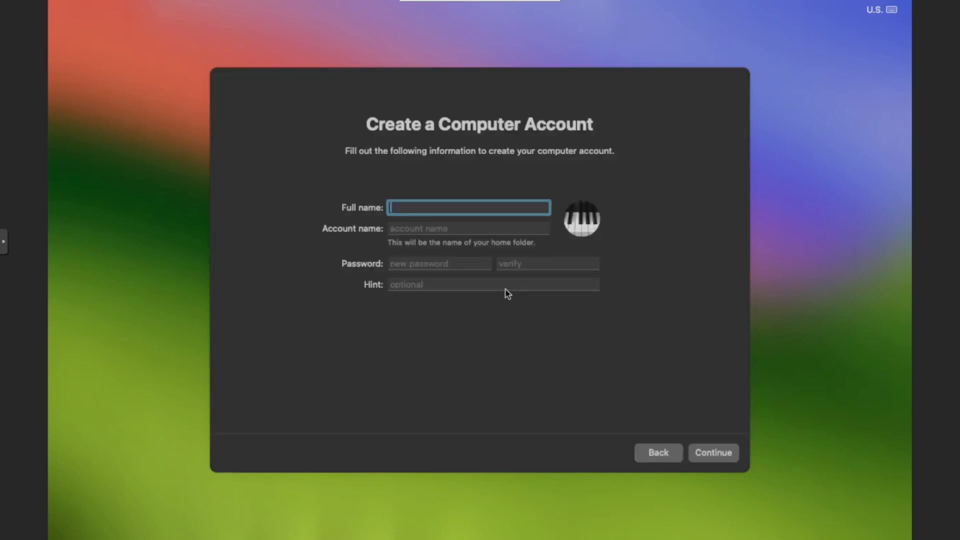
- Create the computer account with the user's full name and an account password, verifying the password and leaving the hint empty
{"action": "type", "text": "harvey"}
{"action": "key", "text": "Tab"}
{"action": "key", "text": "Tab"}
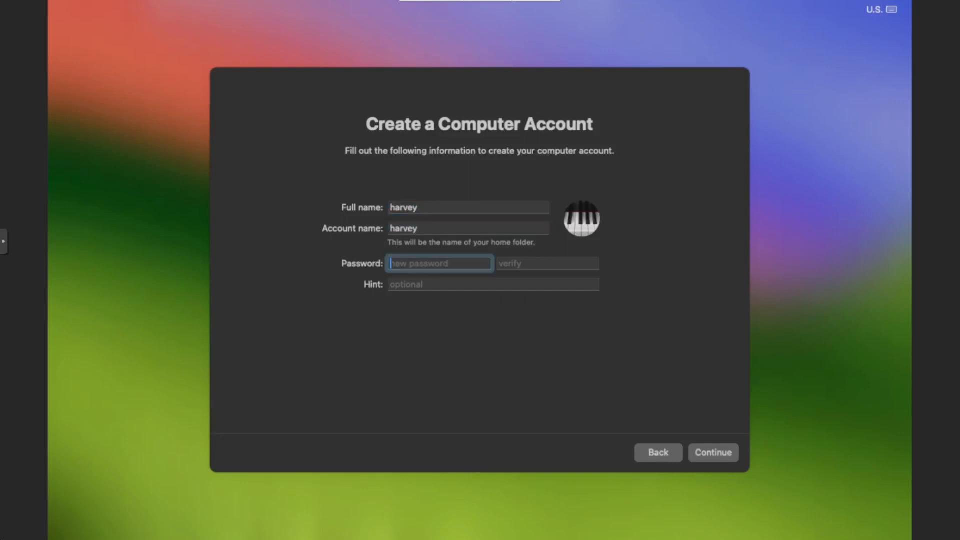
{"action": "type", "text": "*********"}
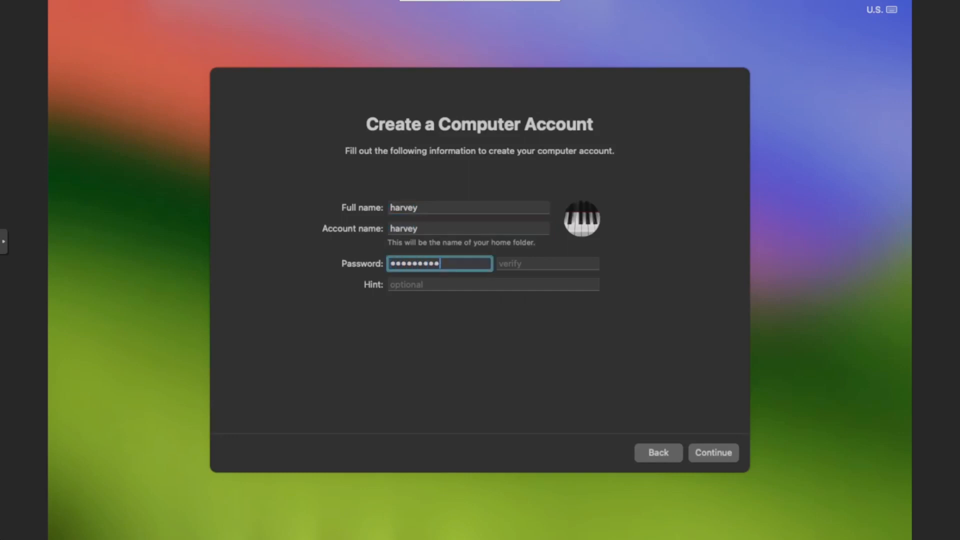
{"action": "key", "text": "Tab"}
{"action": "type", "text": "*********"}
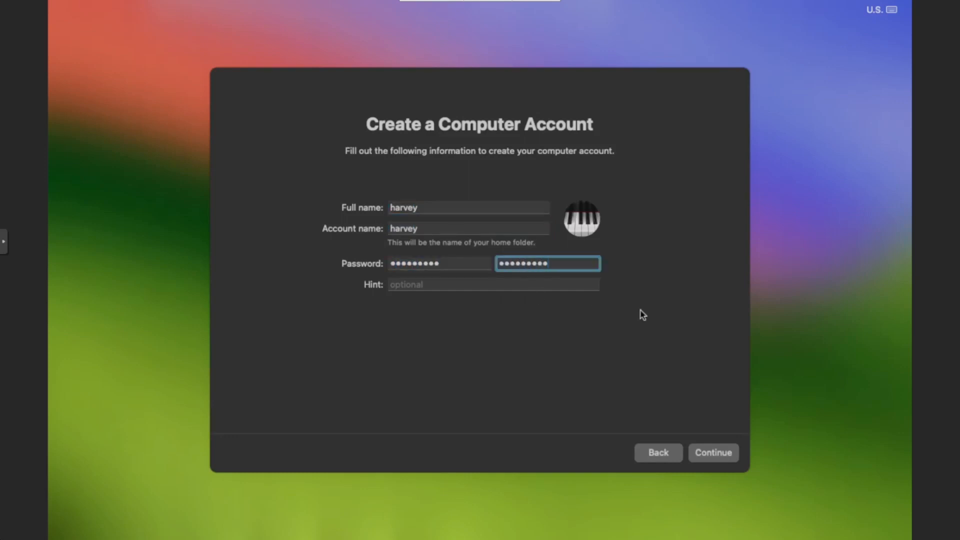
{"action": "left_click", "coordinate": [722, 458]}
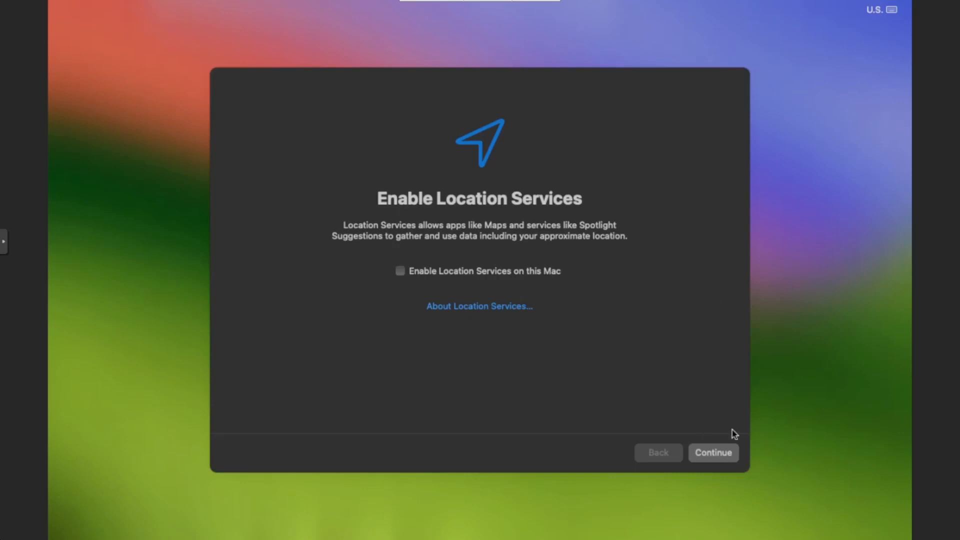
- Decline Location Services and set the time zone to London - United Kingdom
{"action": "left_click", "coordinate": [711, 458]}
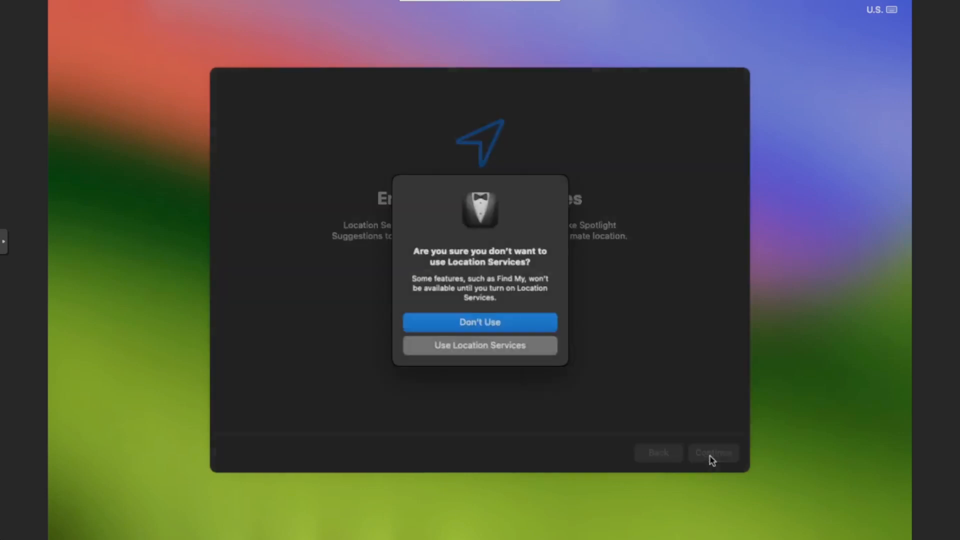
{"action": "left_click", "coordinate": [472, 325]}
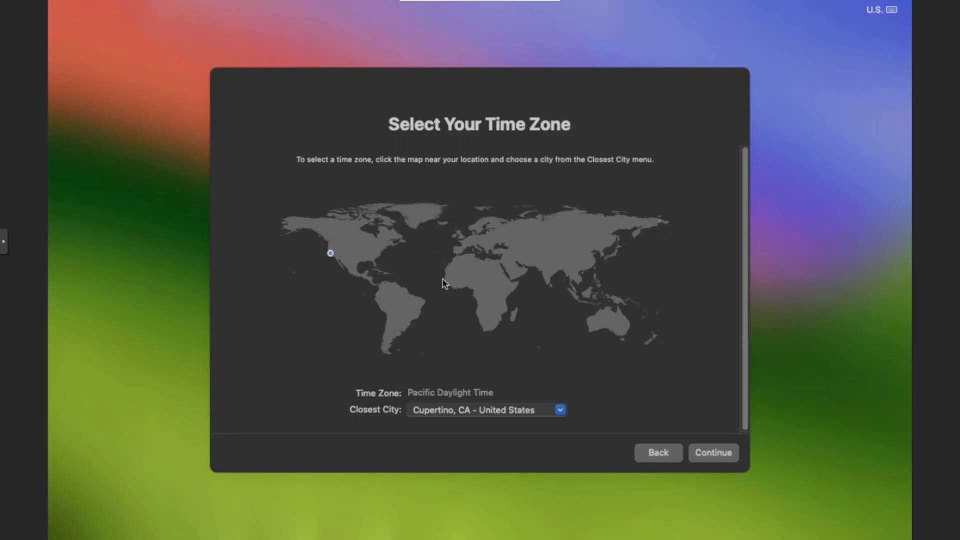
{"action": "left_click", "coordinate": [464, 238]}
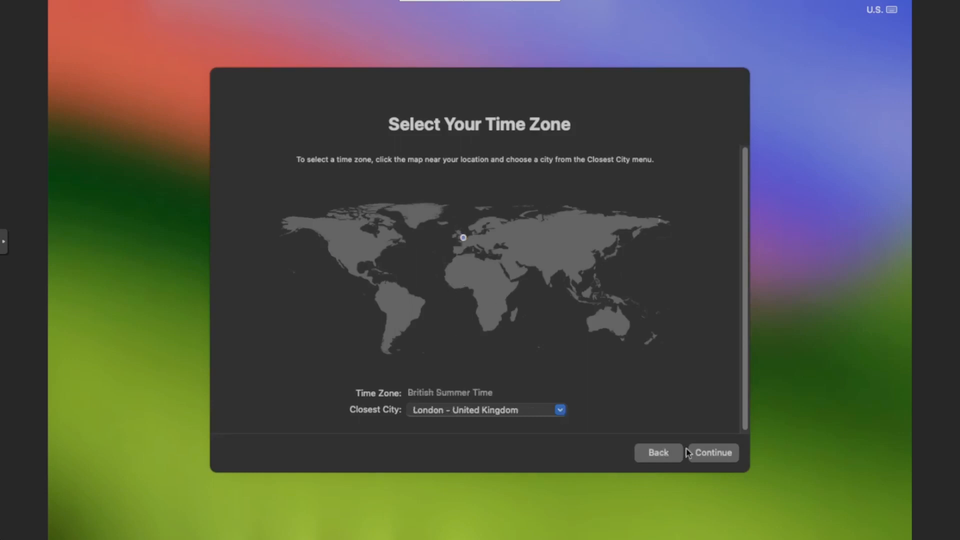
{"action": "left_click", "coordinate": [727, 454]}
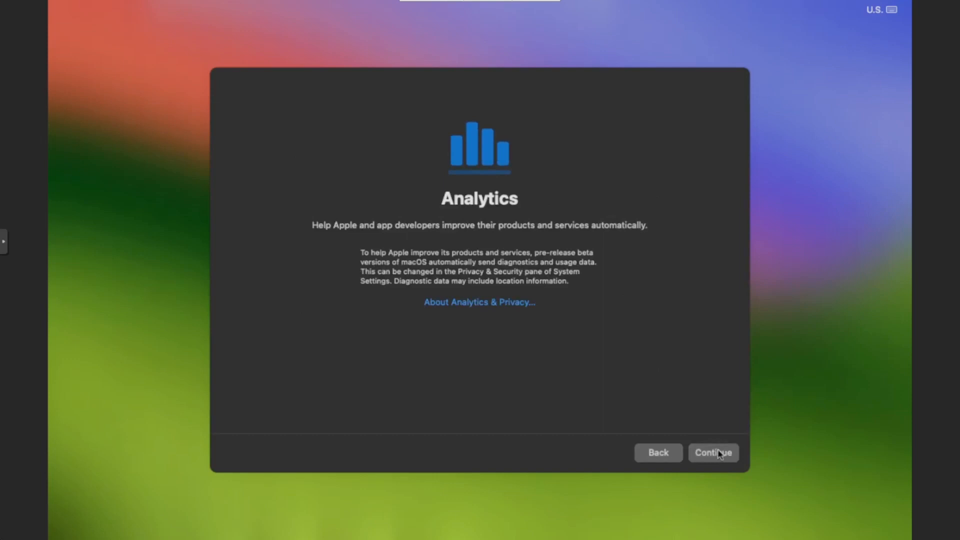
- Accept the Analytics page, postpone Screen Time and finish setup with the Dark look
{"action": "left_click", "coordinate": [719, 454]}
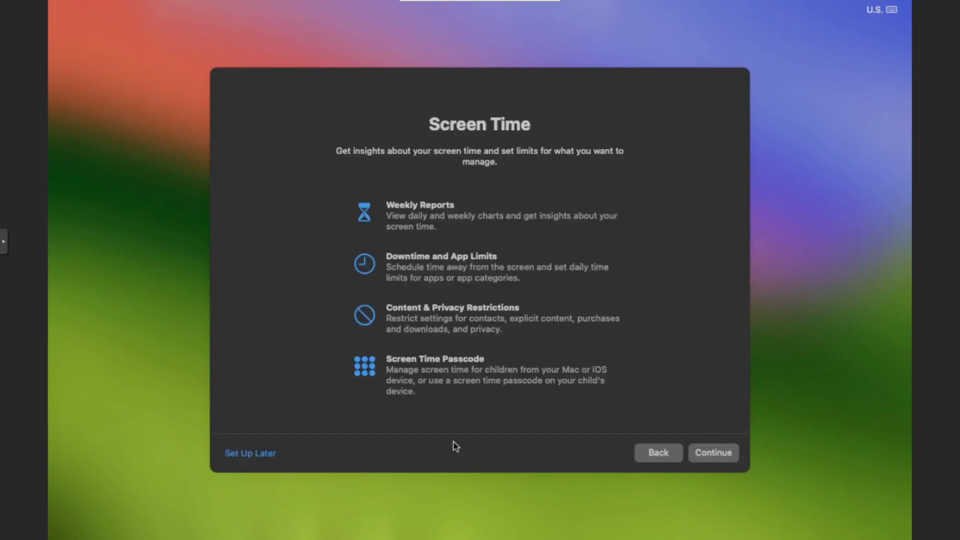
{"action": "left_click", "coordinate": [252, 454]}
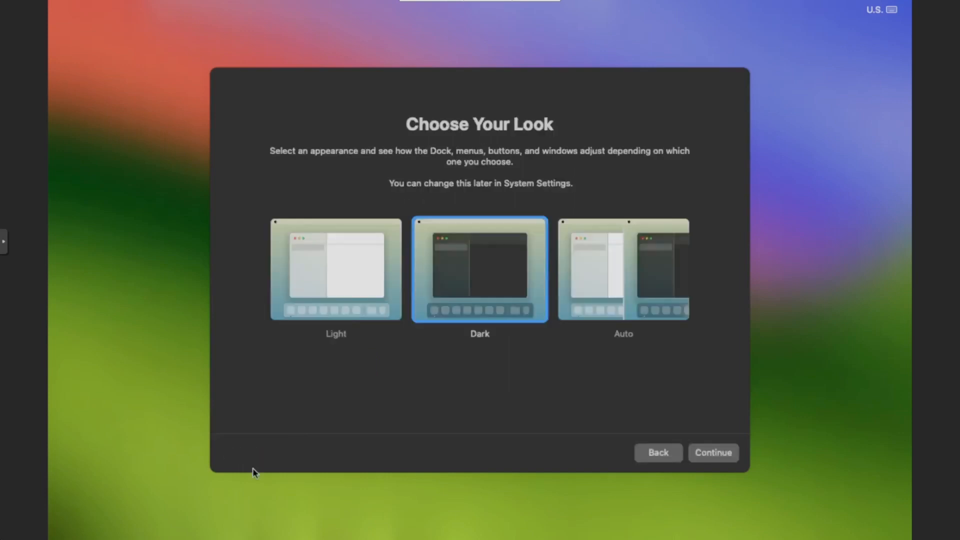
{"action": "left_click", "coordinate": [722, 457]}
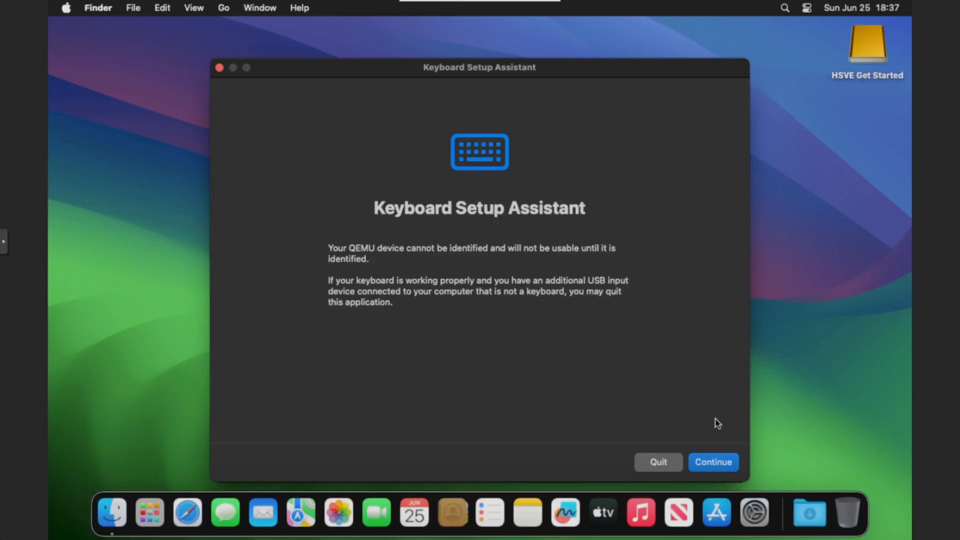
- Identify the QEMU keyboard in Keyboard Setup Assistant and accept the ISO (International) type
{"action": "left_click", "coordinate": [727, 462]}
{"action": "key", "text": "z"}
{"action": "left_click", "coordinate": [725, 458]}
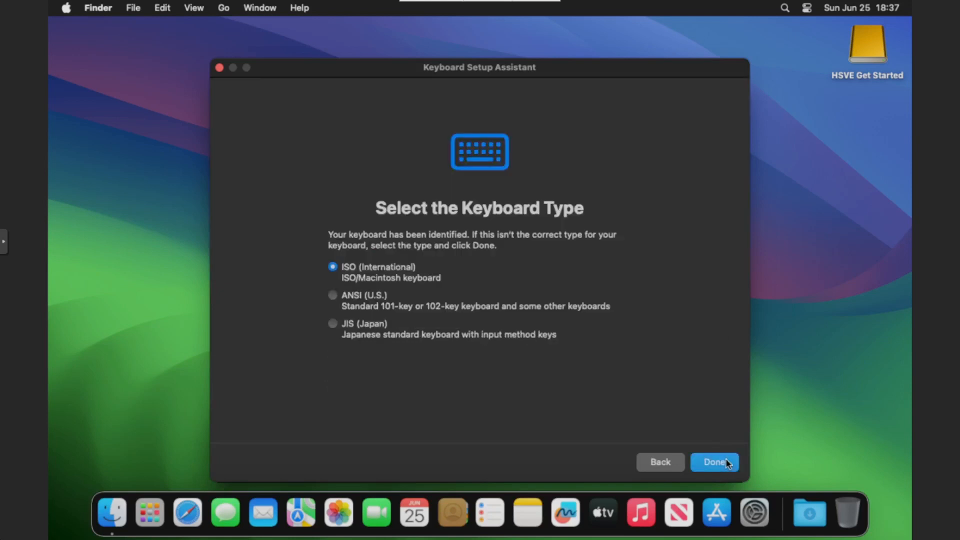
{"action": "left_click", "coordinate": [574, 268]}
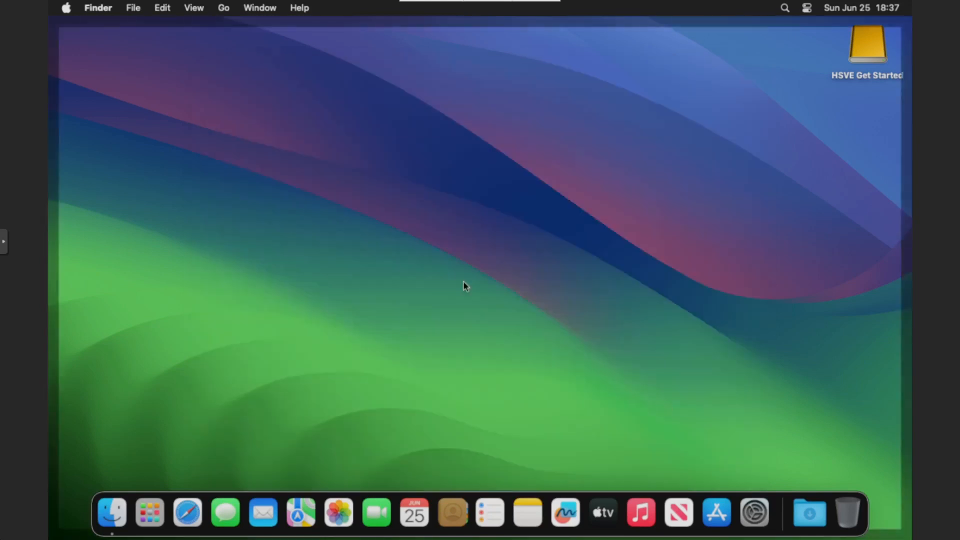
{"action": "left_click", "coordinate": [426, 216]}
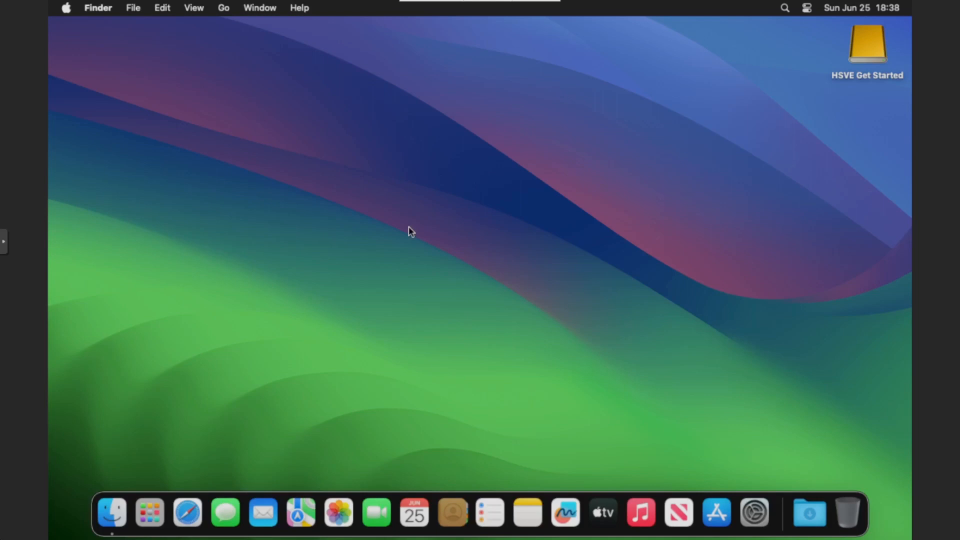
- Copy the Get Started folder from the HSVE Get Started disk to the desktop and close the disk's window
{"action": "left_click", "coordinate": [863, 45]}
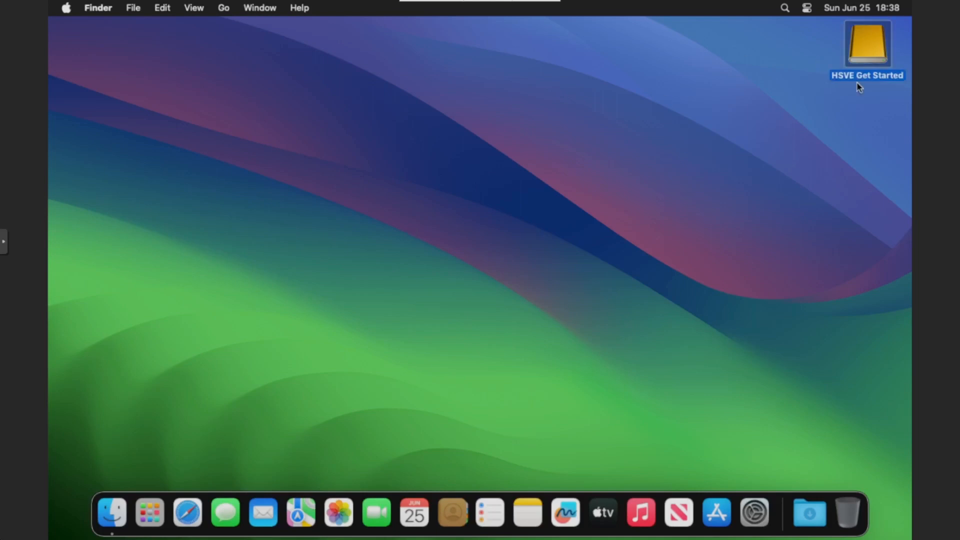
{"action": "double_click", "coordinate": [850, 55]}
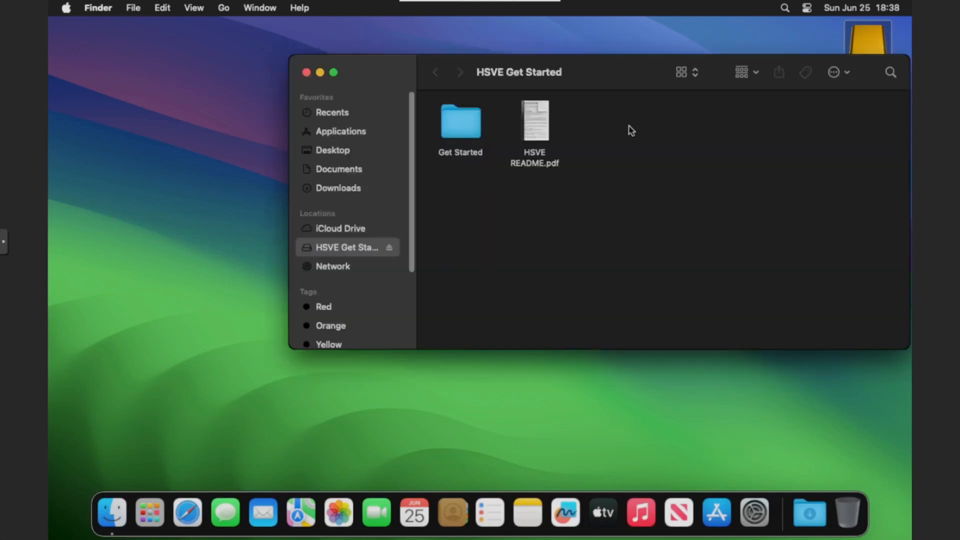
{"action": "left_click_drag", "start_coordinate": [467, 128], "coordinate": [158, 164]}
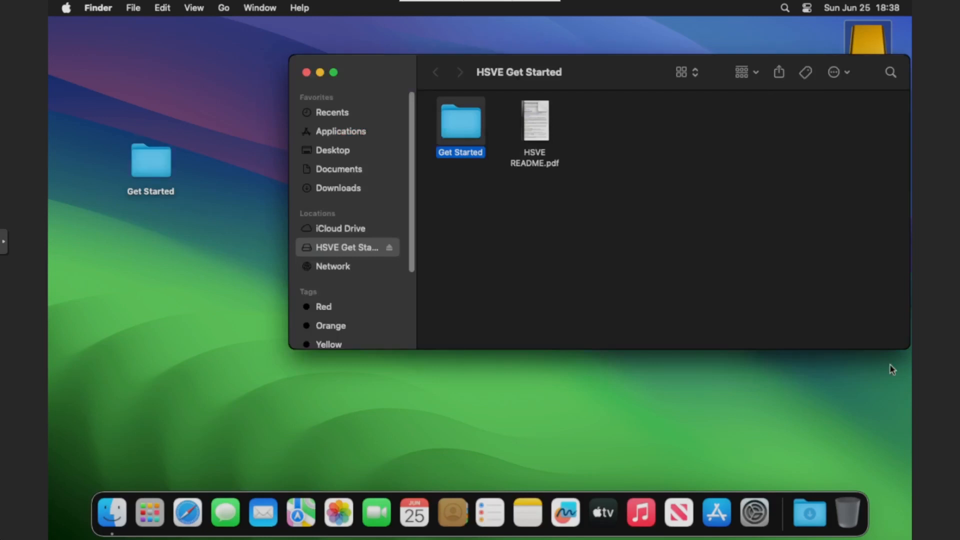
{"action": "left_click", "coordinate": [306, 73]}
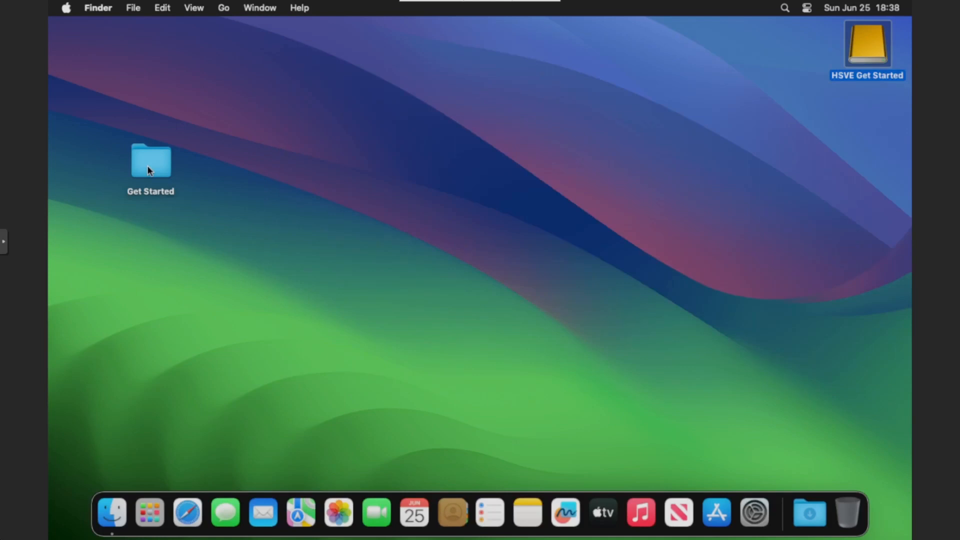
- Extract HSVE EFI Native GPUs.zip from the EFIs folder inside the desktop's Get Started folder
{"action": "double_click", "coordinate": [148, 171]}
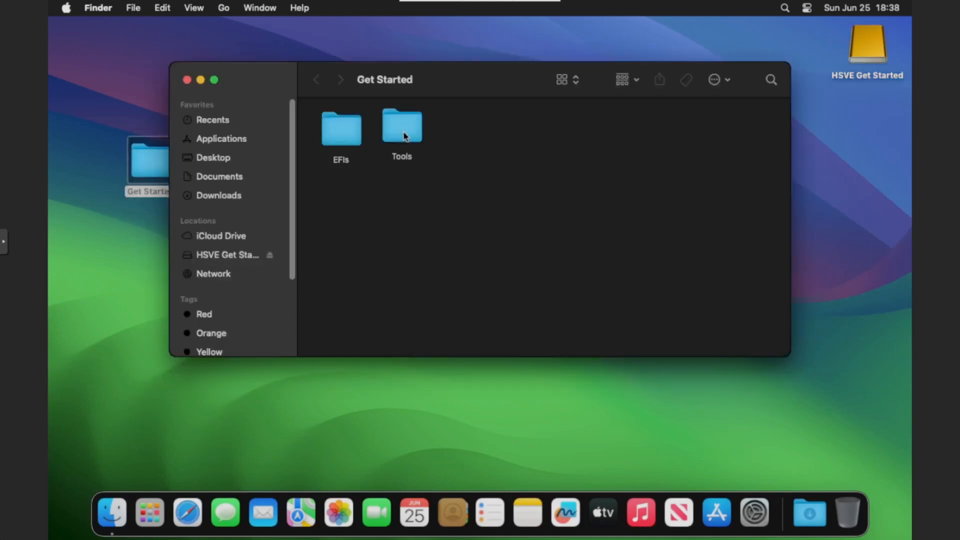
{"action": "double_click", "coordinate": [351, 136]}
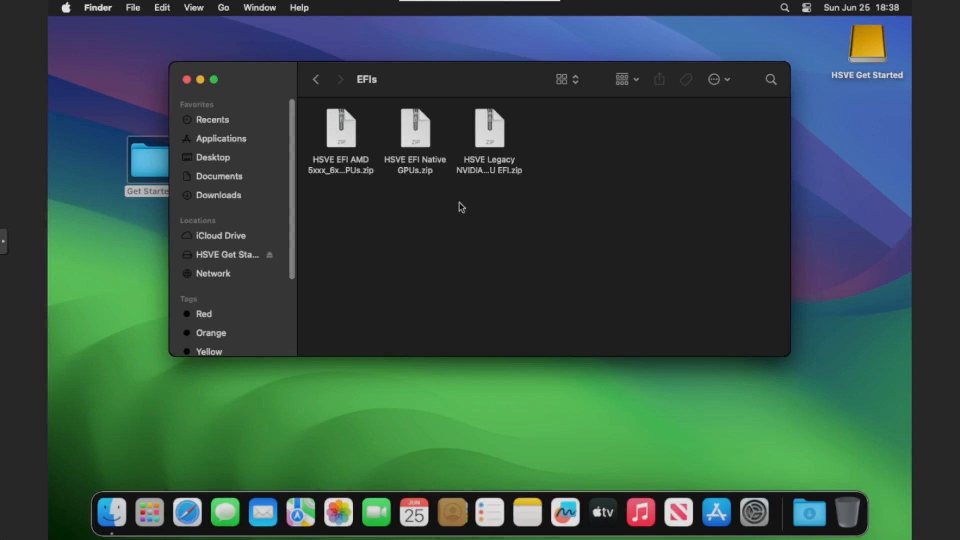
{"action": "left_click", "coordinate": [419, 157]}
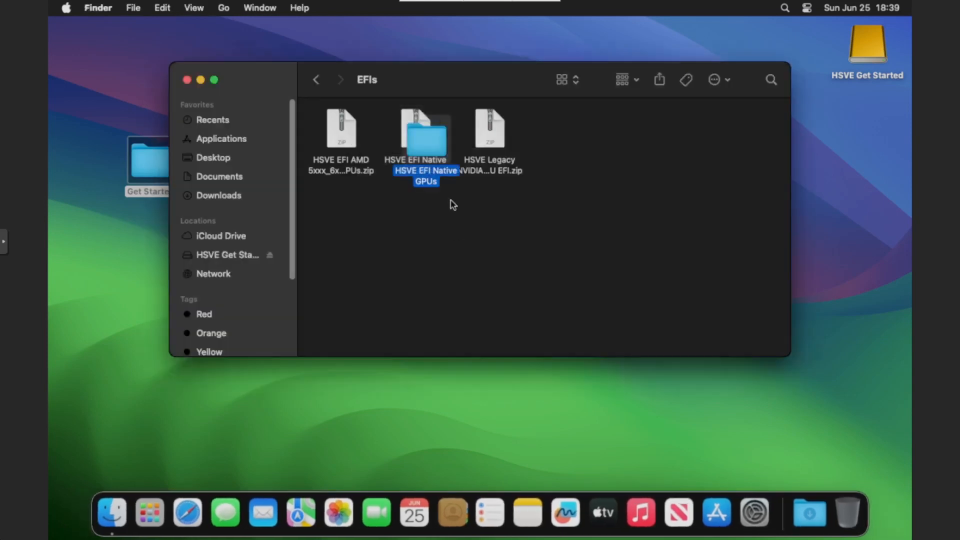
- Open the extracted HSVE EFI Native GPUs folder and move its EFI folder onto the desktop
{"action": "left_click_drag", "start_coordinate": [419, 144], "coordinate": [599, 159]}
{"action": "double_click", "coordinate": [598, 159]}
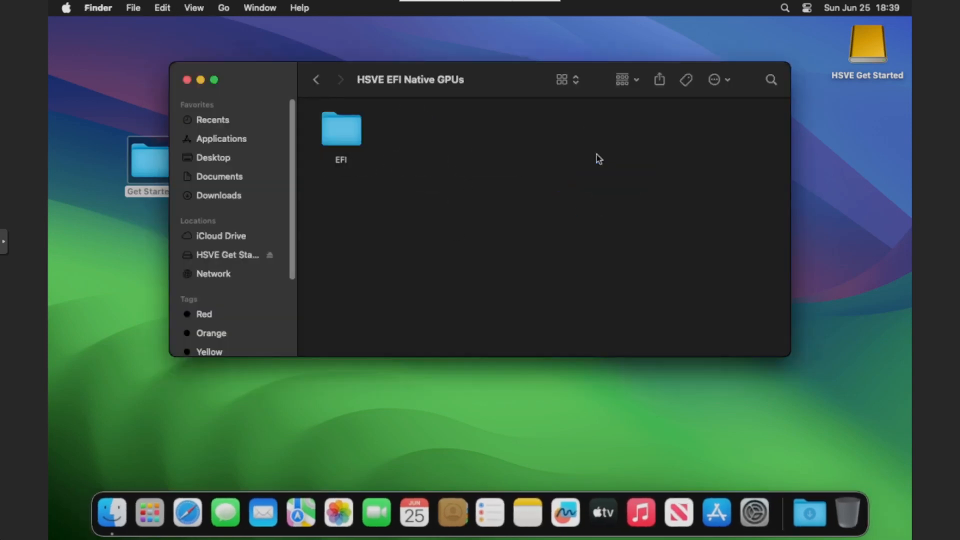
{"action": "left_click", "coordinate": [350, 140]}
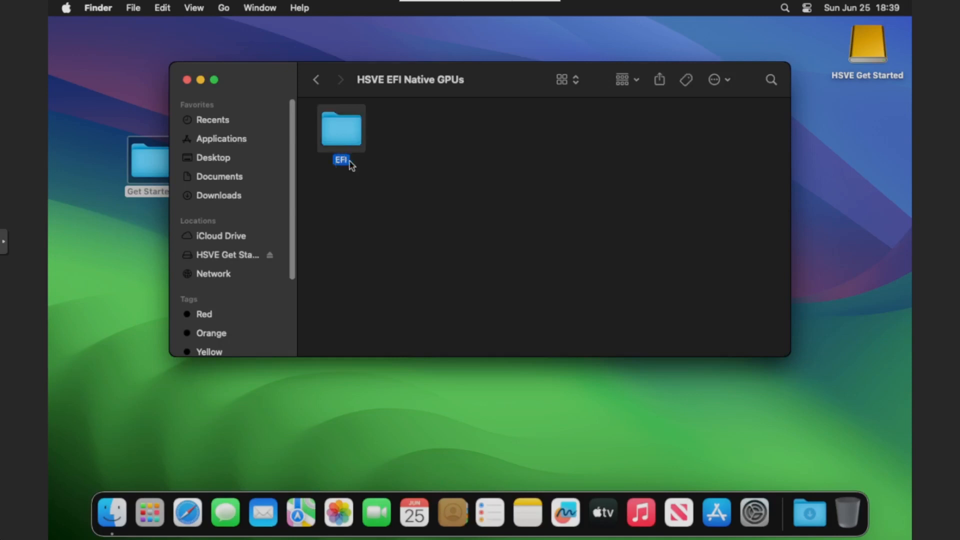
{"action": "left_click_drag", "start_coordinate": [356, 140], "coordinate": [101, 301]}
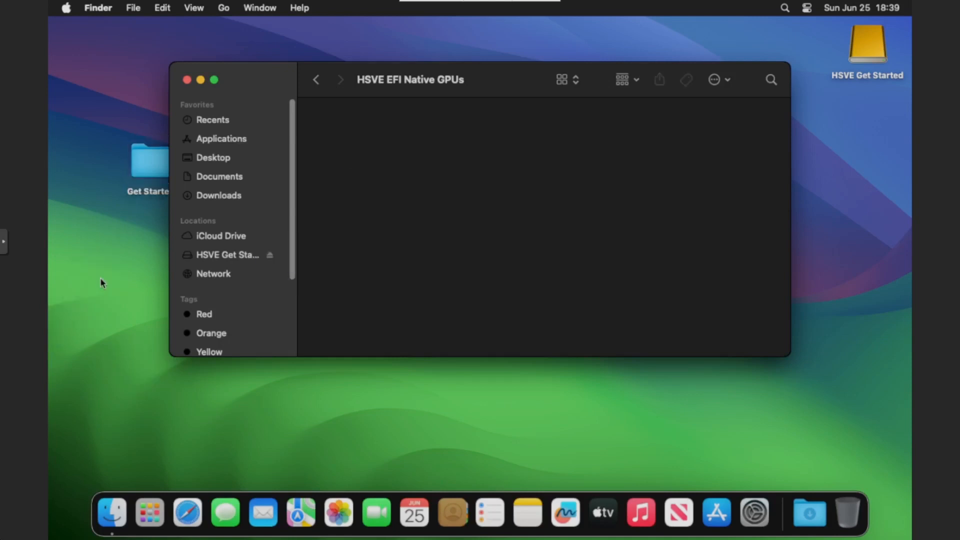
- Open OpenCore Configurator from the Tools folder inside Get Started, allowing it to run despite the unverified developer
{"action": "left_click", "coordinate": [316, 80]}
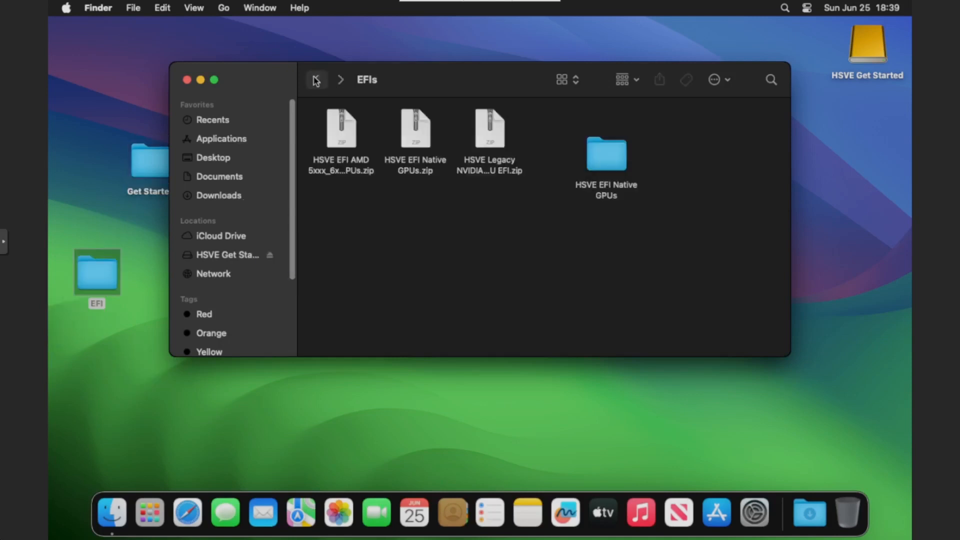
{"action": "left_click", "coordinate": [316, 80]}
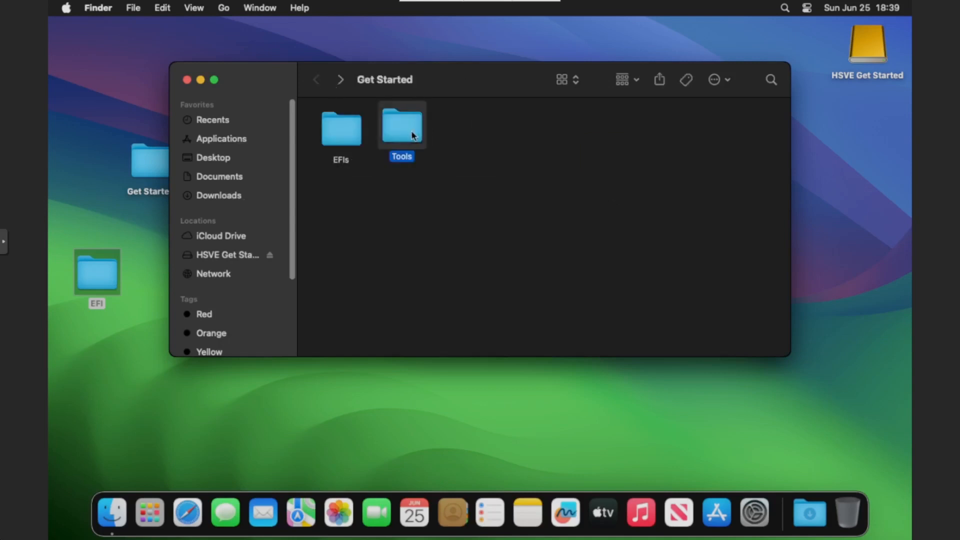
{"action": "double_click", "coordinate": [408, 131]}
{"action": "right_click", "coordinate": [714, 137]}
{"action": "left_click", "coordinate": [715, 140]}
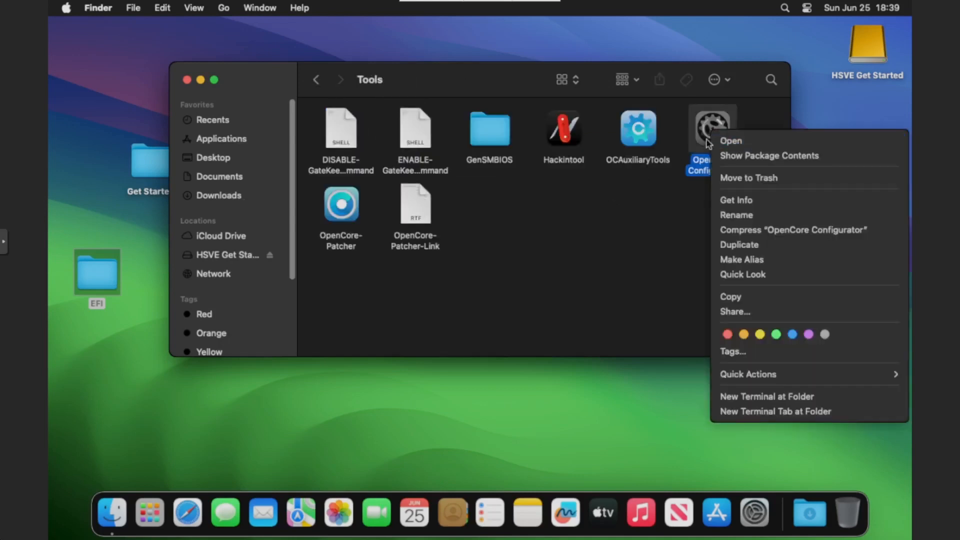
{"action": "left_click_drag", "start_coordinate": [499, 90], "coordinate": [610, 77]}
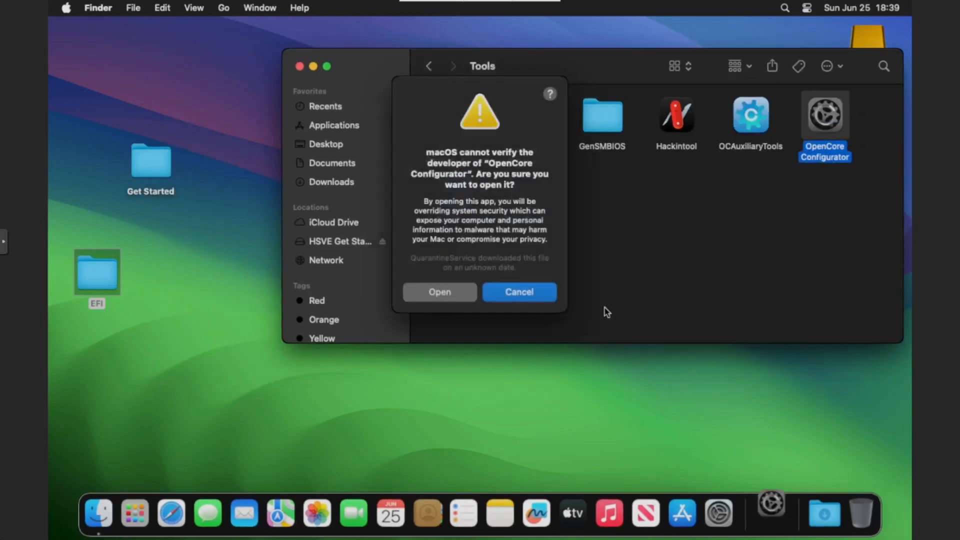
{"action": "left_click", "coordinate": [440, 293]}
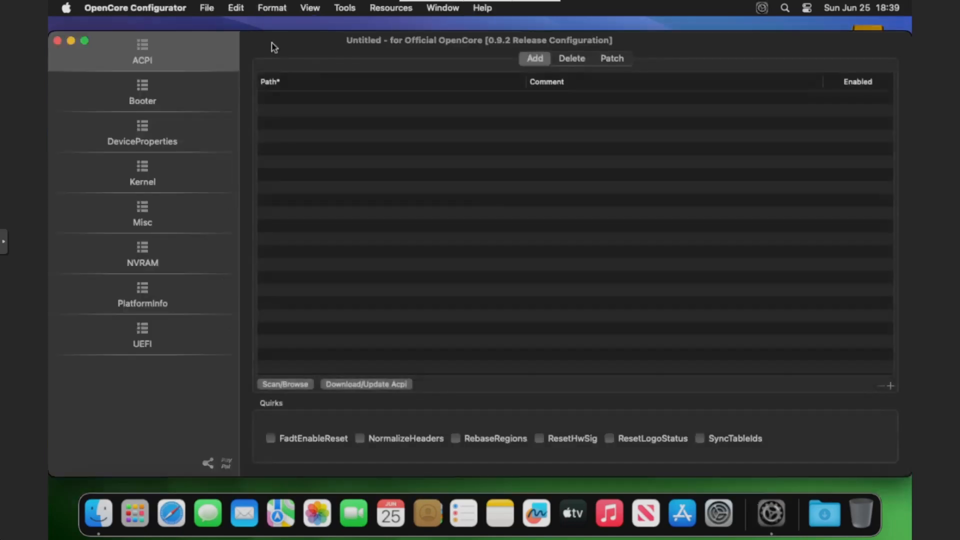
- Mount the EFI partition disk0s1 on the VirtIO disk, authorising with the account password, and open it
{"action": "left_click", "coordinate": [346, 10]}
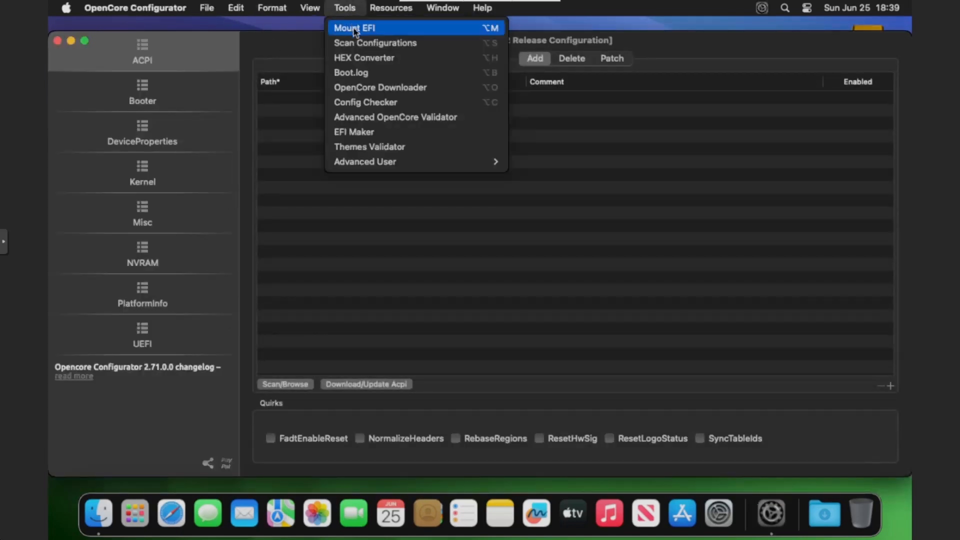
{"action": "left_click", "coordinate": [357, 30]}
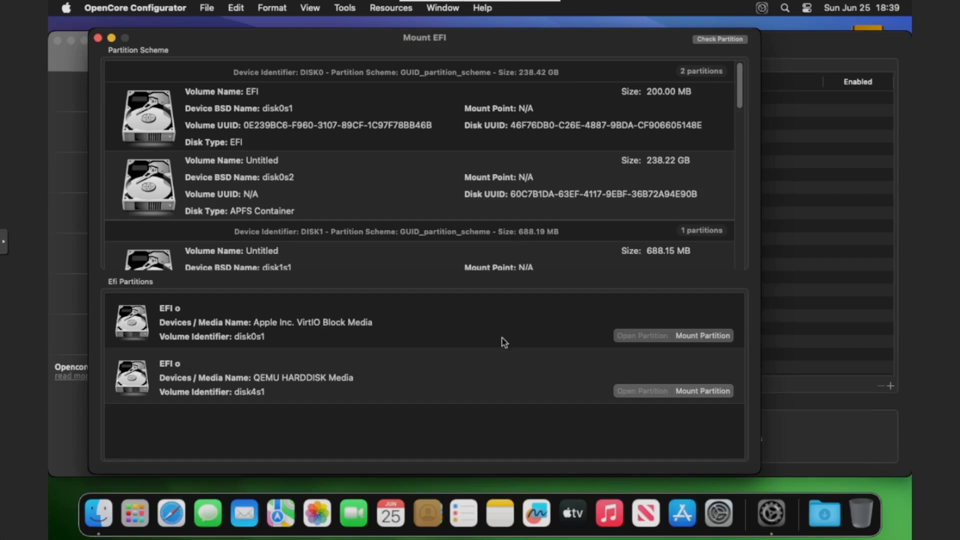
{"action": "left_click", "coordinate": [688, 342]}
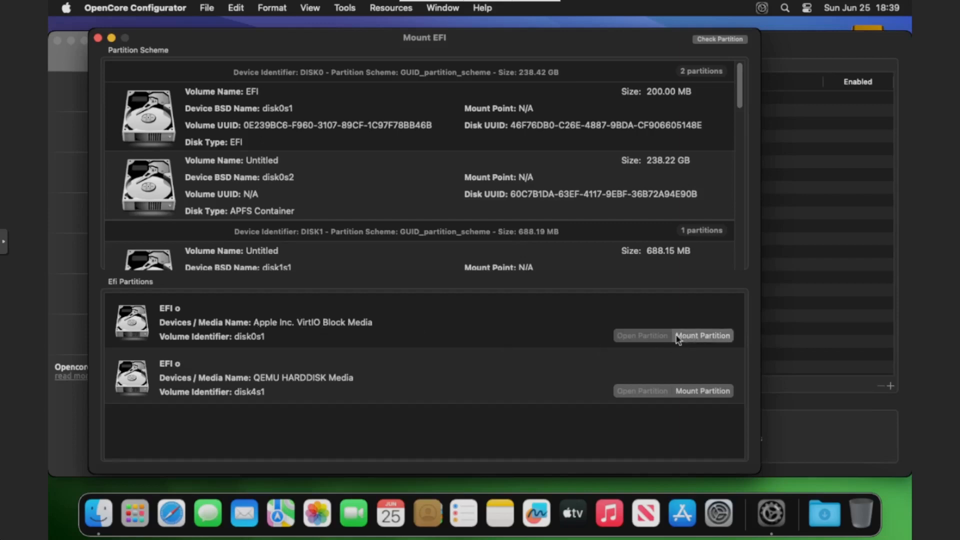
{"action": "type", "text": "•••••••••"}
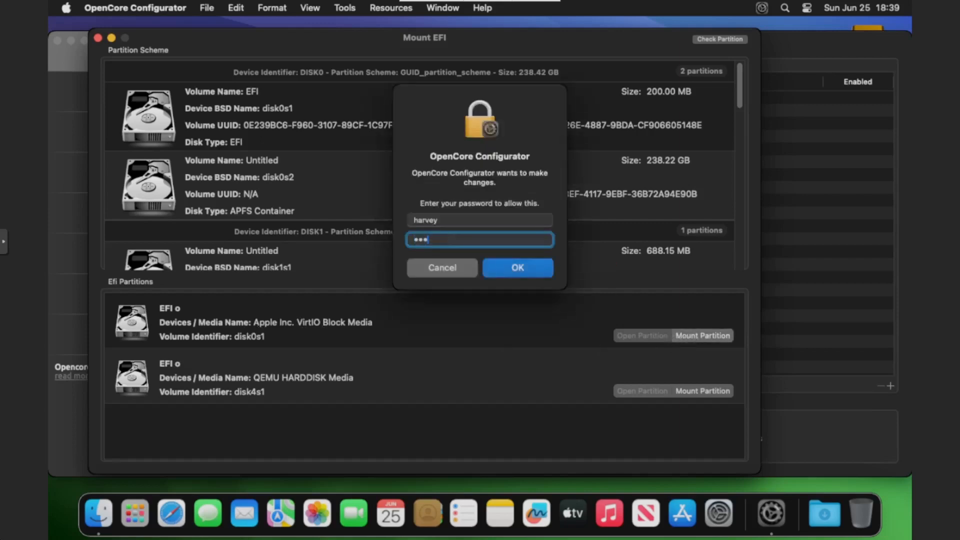
{"action": "key", "text": "Return"}
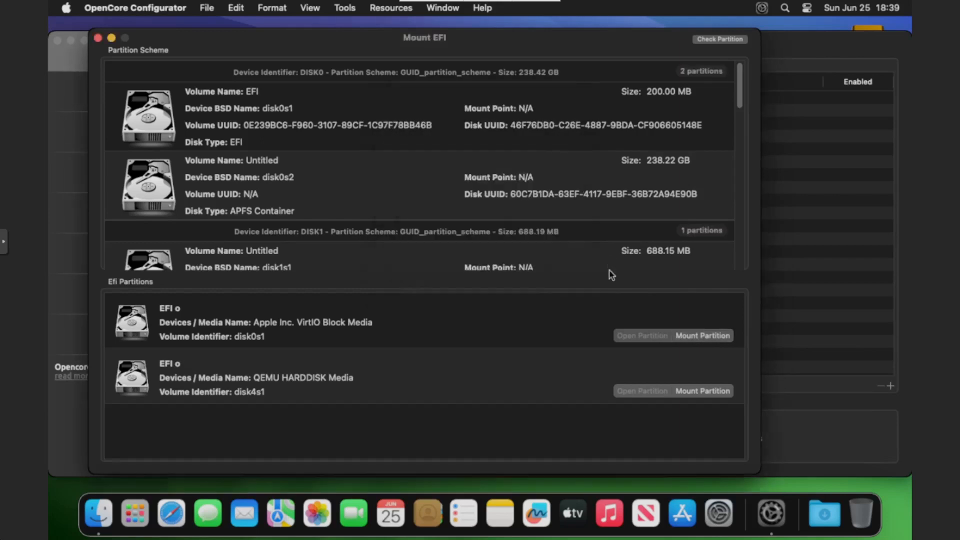
{"action": "left_click", "coordinate": [629, 342]}
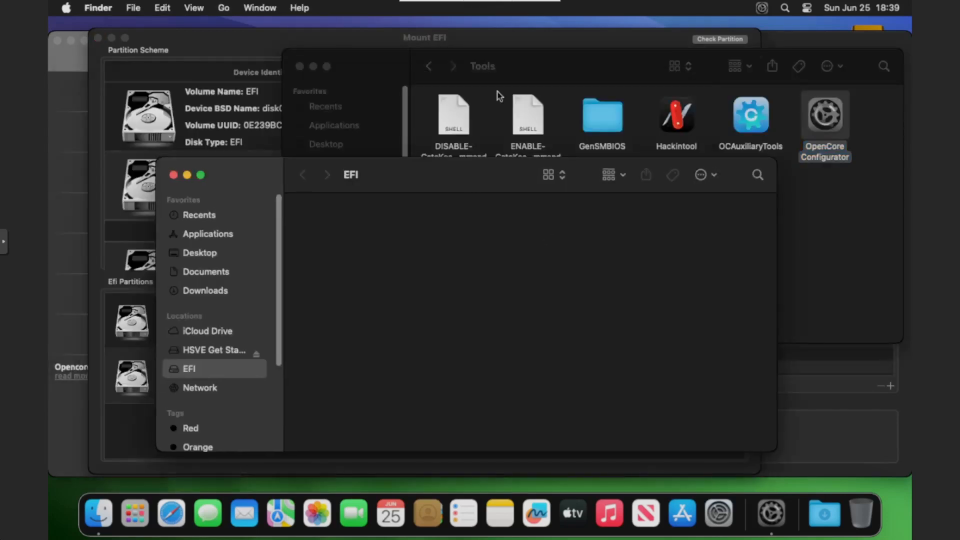
- Copy the desktop's EFI folder into the mounted EFI partition and close that partition's window
{"action": "left_click", "coordinate": [505, 78]}
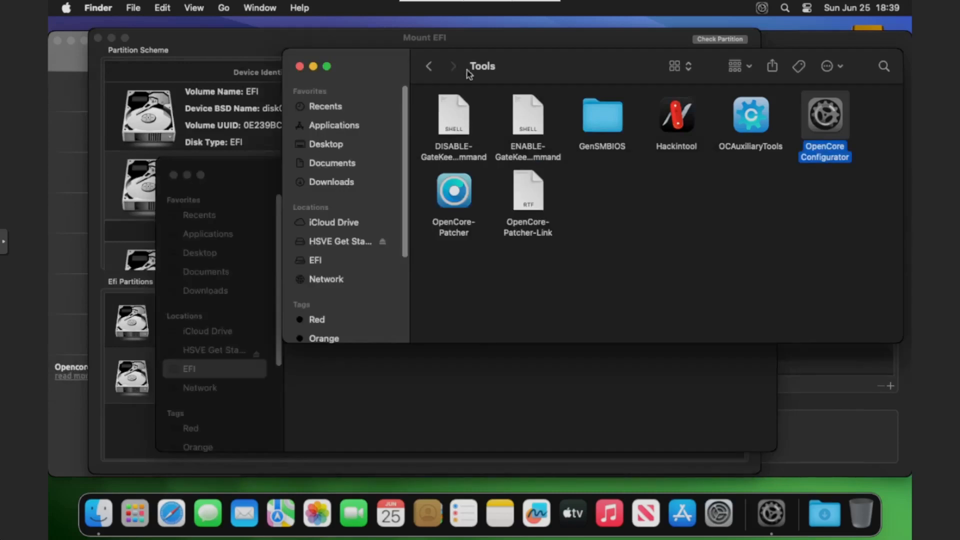
{"action": "left_click_drag", "start_coordinate": [501, 70], "coordinate": [617, 73]}
{"action": "left_click", "coordinate": [439, 151]}
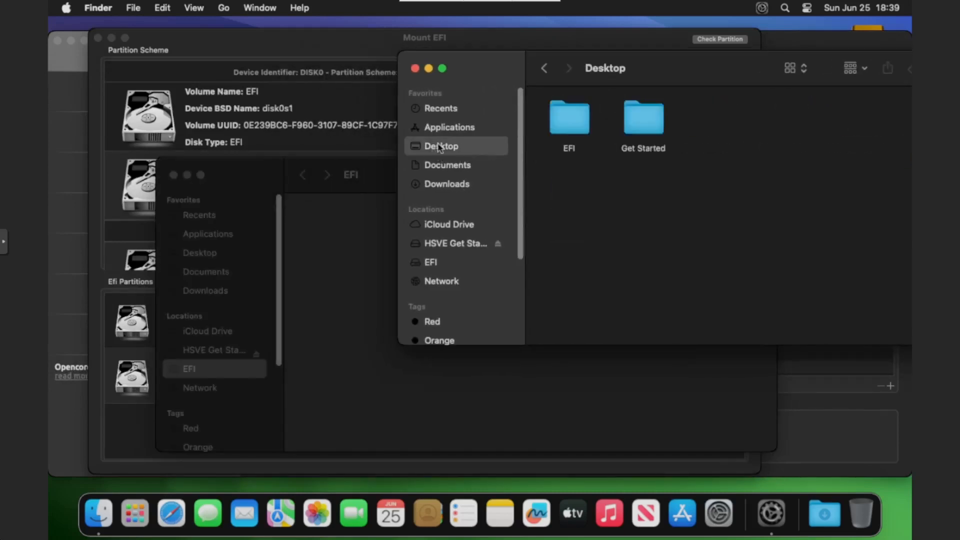
{"action": "left_click", "coordinate": [564, 119]}
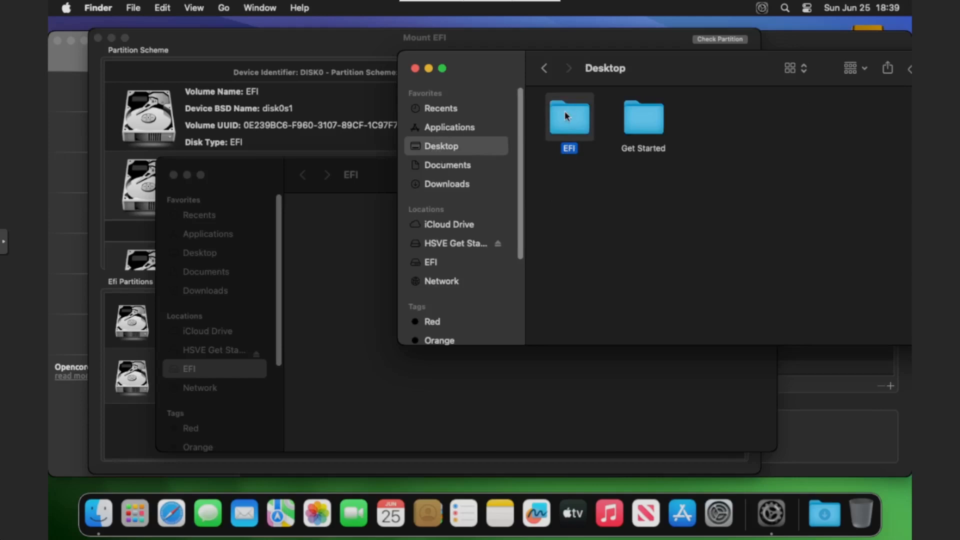
{"action": "left_click_drag", "start_coordinate": [565, 110], "coordinate": [333, 261]}
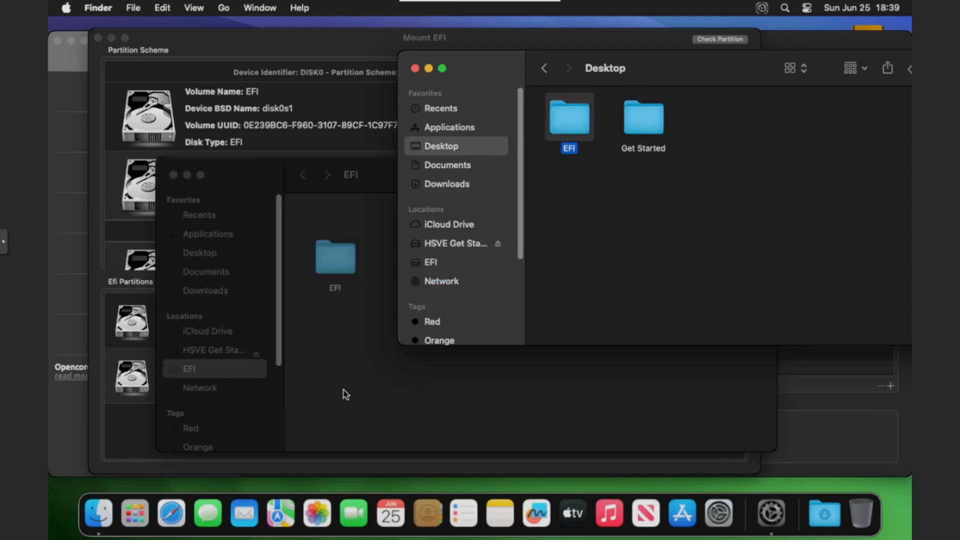
{"action": "left_click", "coordinate": [345, 395]}
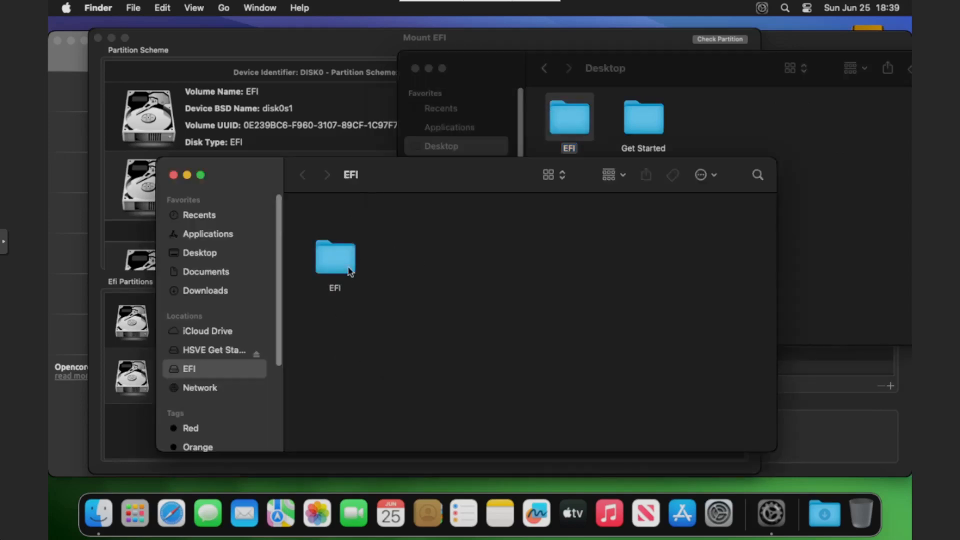
{"action": "left_click_drag", "start_coordinate": [346, 266], "coordinate": [338, 232]}
{"action": "left_click", "coordinate": [410, 266]}
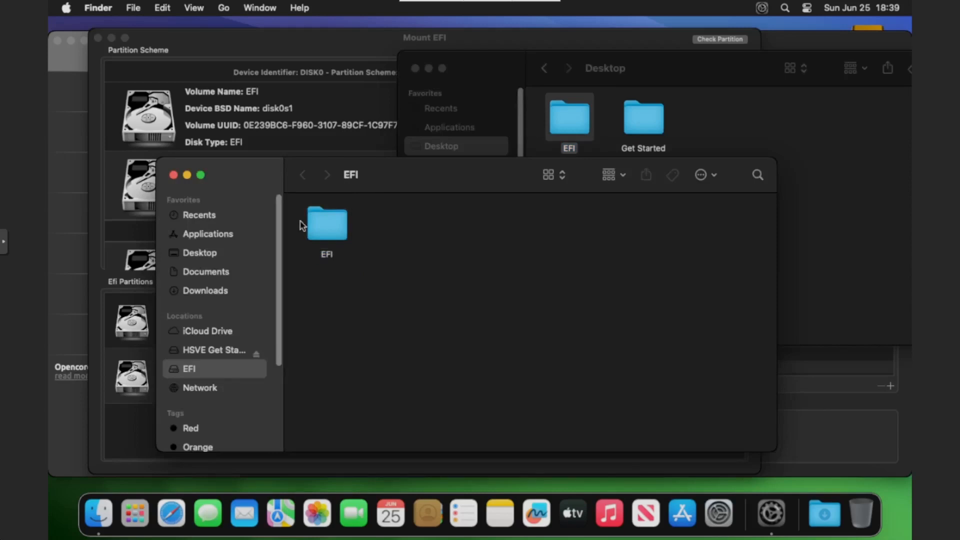
{"action": "left_click", "coordinate": [174, 175]}
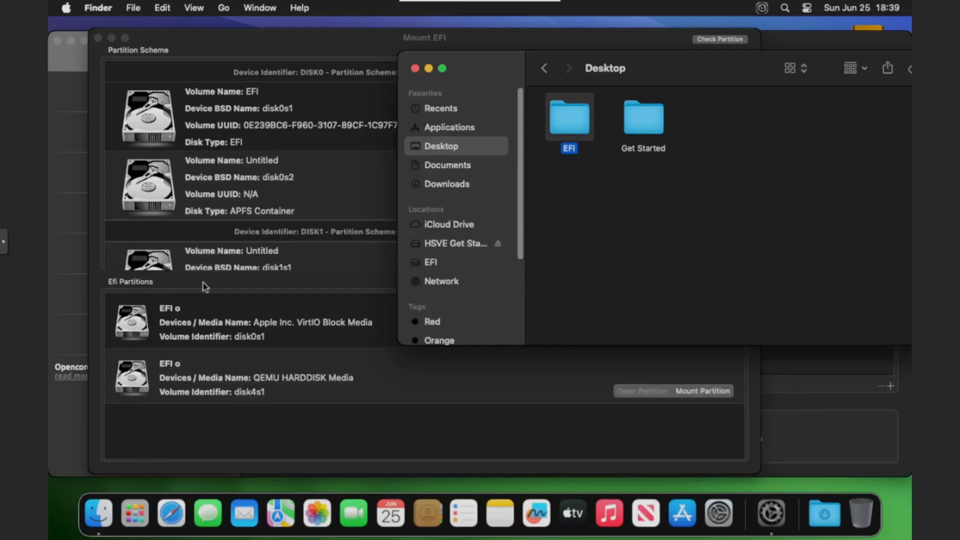
- Clear the Desktop window out of the way and unmount the EFI partition disk0s1 in Mount EFI
{"action": "left_click", "coordinate": [444, 388]}
{"action": "left_click", "coordinate": [820, 246]}
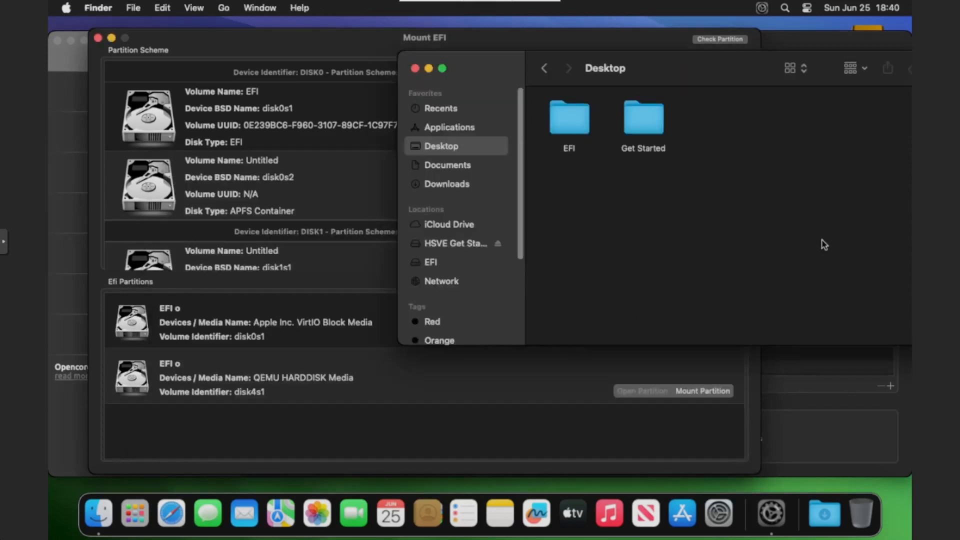
{"action": "left_click_drag", "start_coordinate": [676, 94], "coordinate": [285, 62]}
{"action": "left_click", "coordinate": [696, 321]}
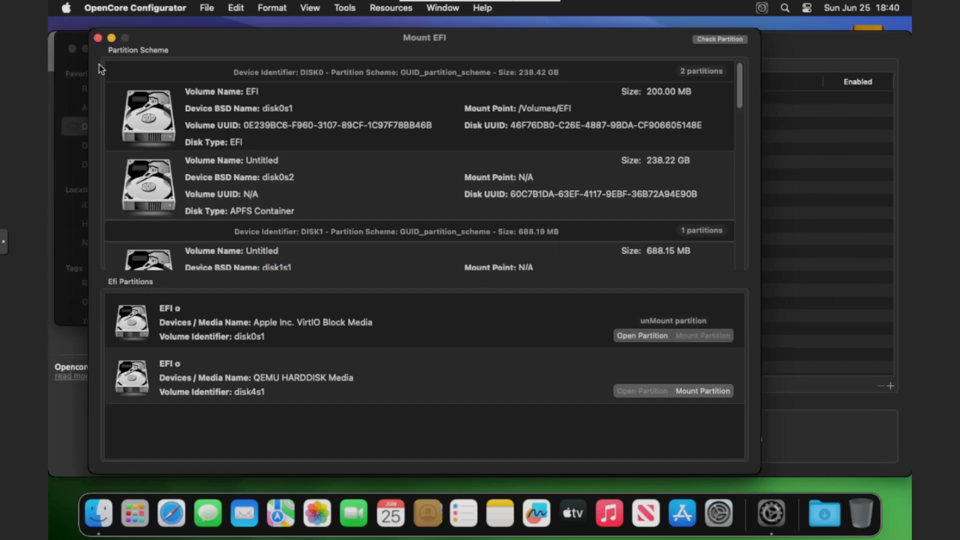
- Remount and open the EFI partition disk0s1 to check for the copied EFI folder, and unmount it again
{"action": "left_click_drag", "start_coordinate": [321, 52], "coordinate": [484, 43]}
{"action": "left_click", "coordinate": [858, 331]}
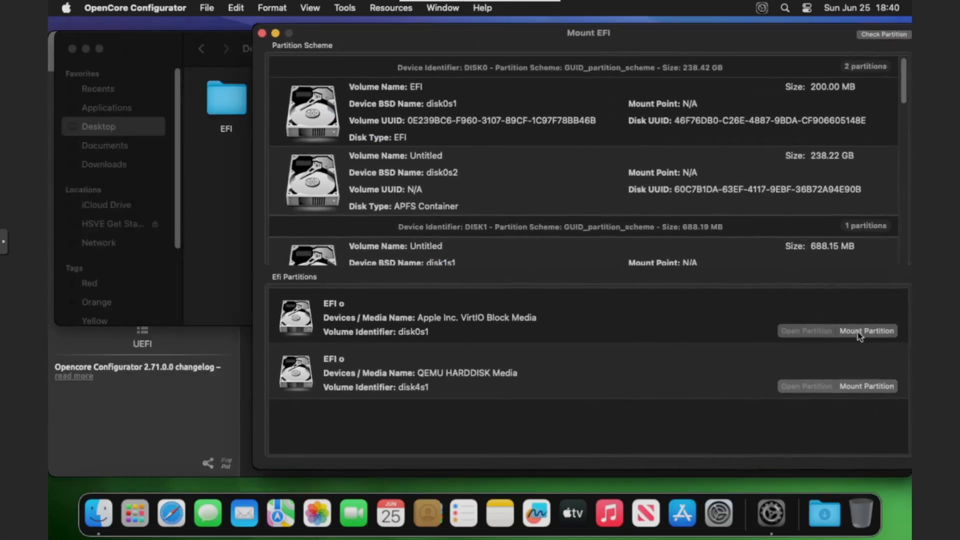
{"action": "left_click", "coordinate": [806, 331]}
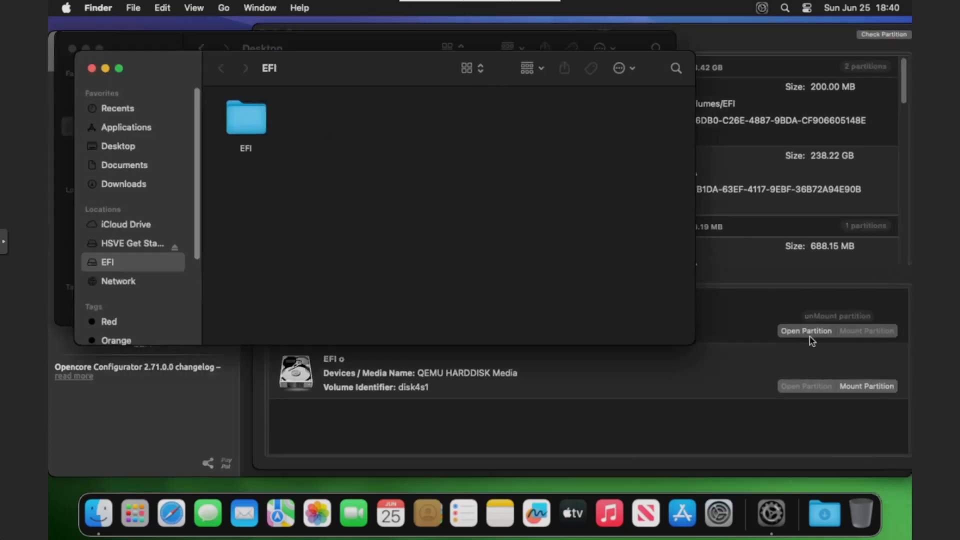
{"action": "left_click", "coordinate": [802, 314]}
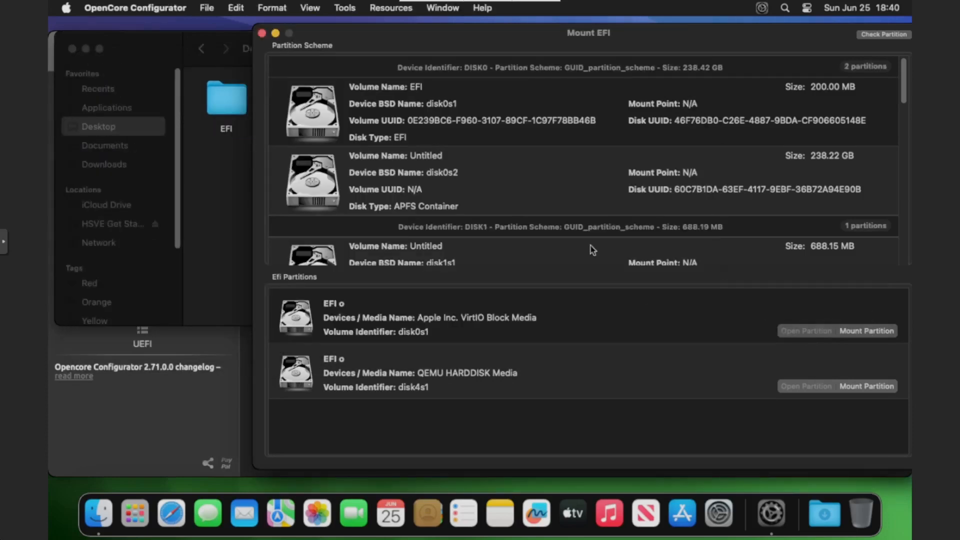
- Quit OpenCore Configurator and close the remaining Desktop folder window
{"action": "left_click", "coordinate": [148, 9]}
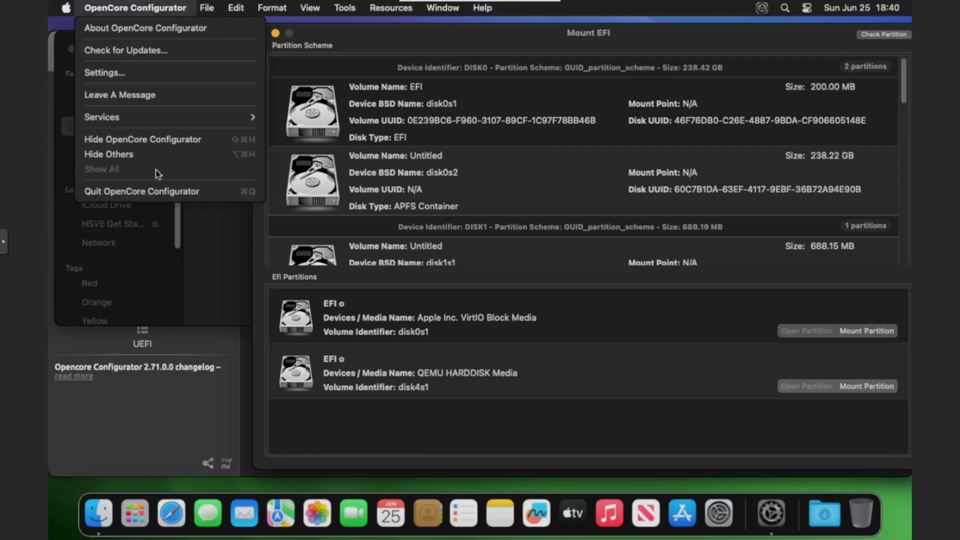
{"action": "left_click", "coordinate": [159, 191]}
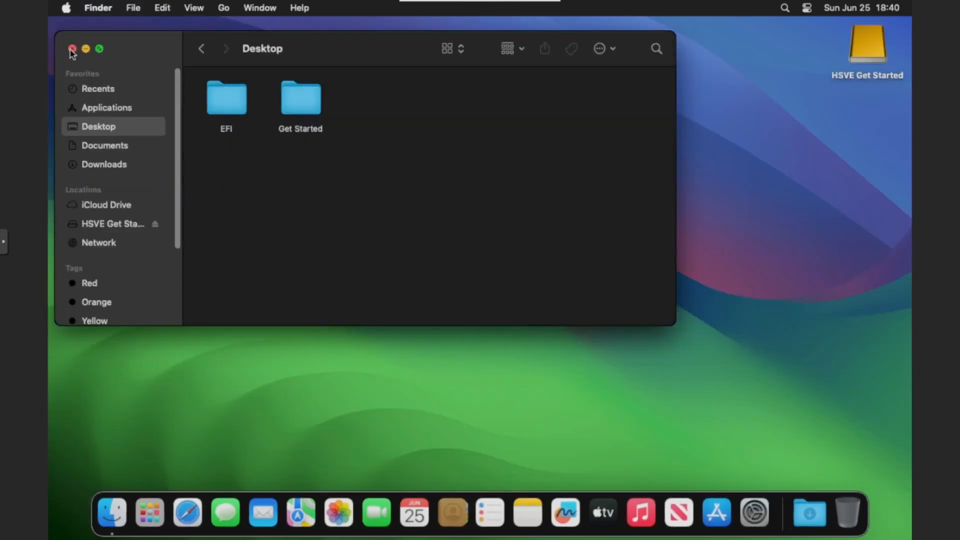
{"action": "left_click", "coordinate": [72, 49]}
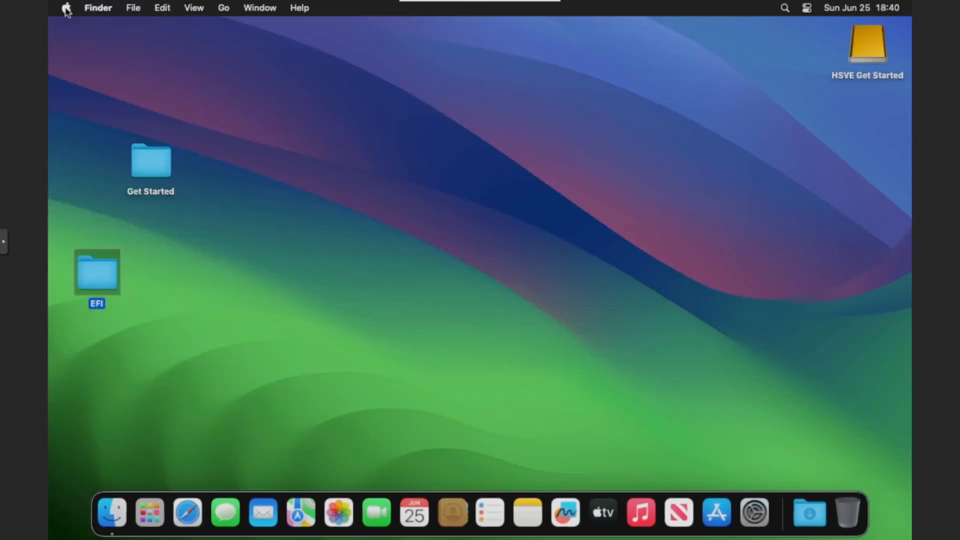
- Shut down macOS without reopening windows at the next login
{"action": "left_click", "coordinate": [66, 9]}
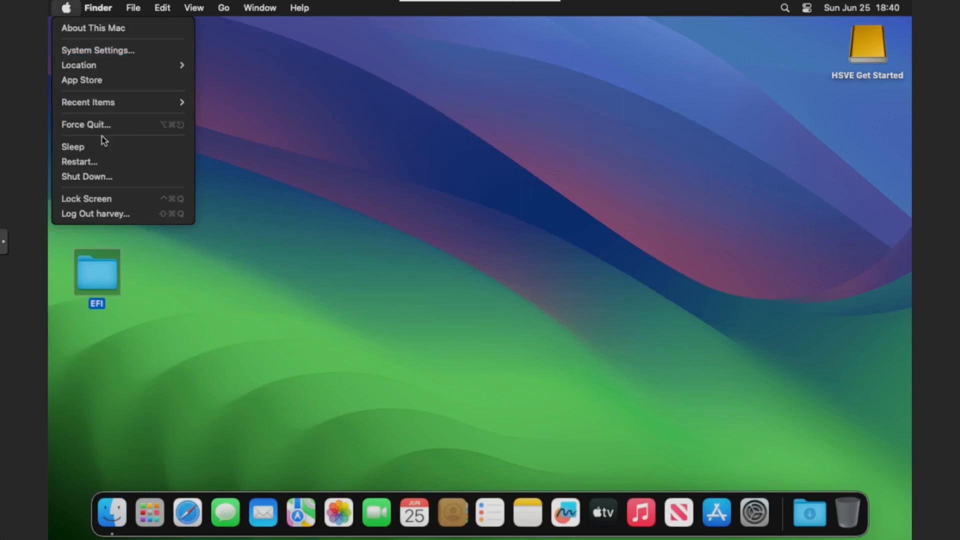
{"action": "left_click", "coordinate": [109, 175]}
{"action": "left_click", "coordinate": [406, 178]}
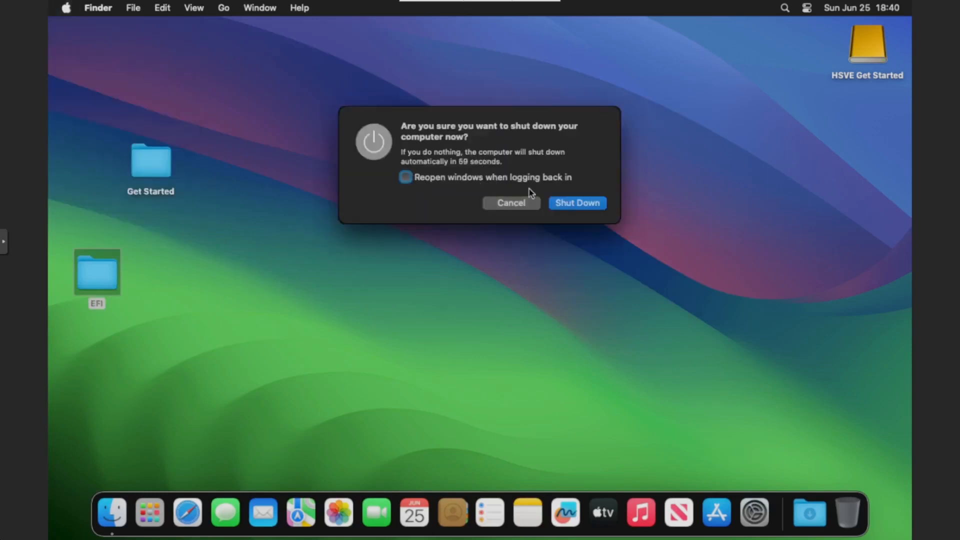
{"action": "left_click", "coordinate": [571, 203]}
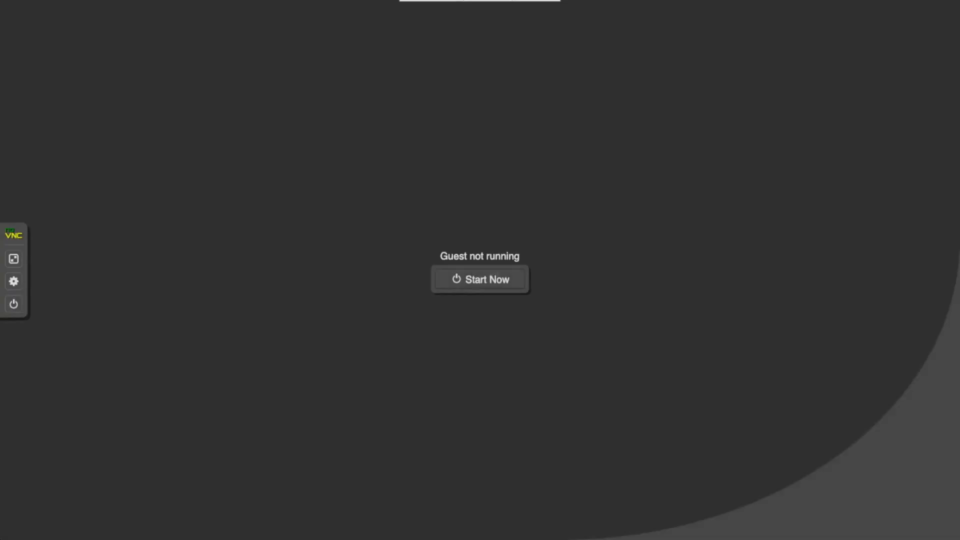
- Return to the Proxmox page and detach the ide2 hard disk from virtual machine 109 (Hackintosh-Sonoma)
{"action": "key", "text": "Escape"}
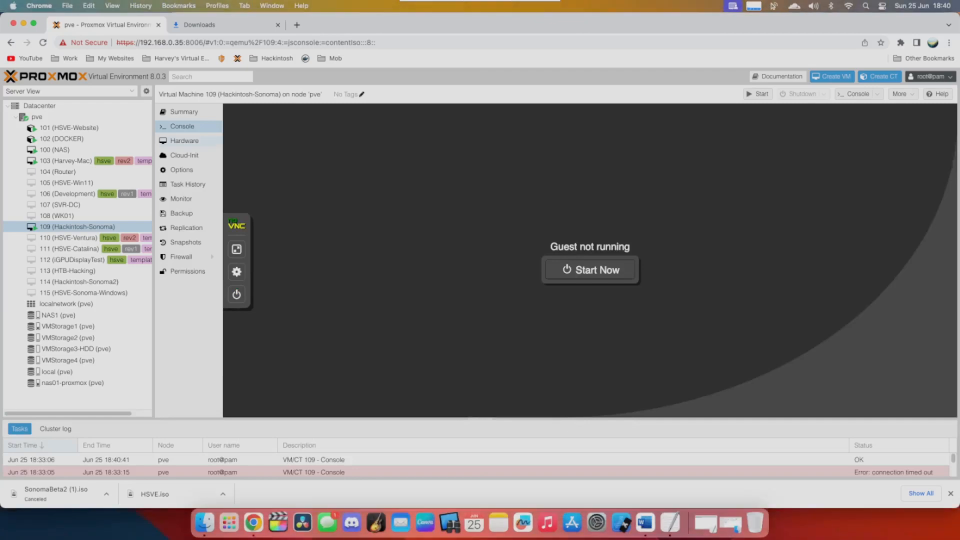
{"action": "left_click", "coordinate": [185, 141]}
{"action": "left_click", "coordinate": [391, 204]}
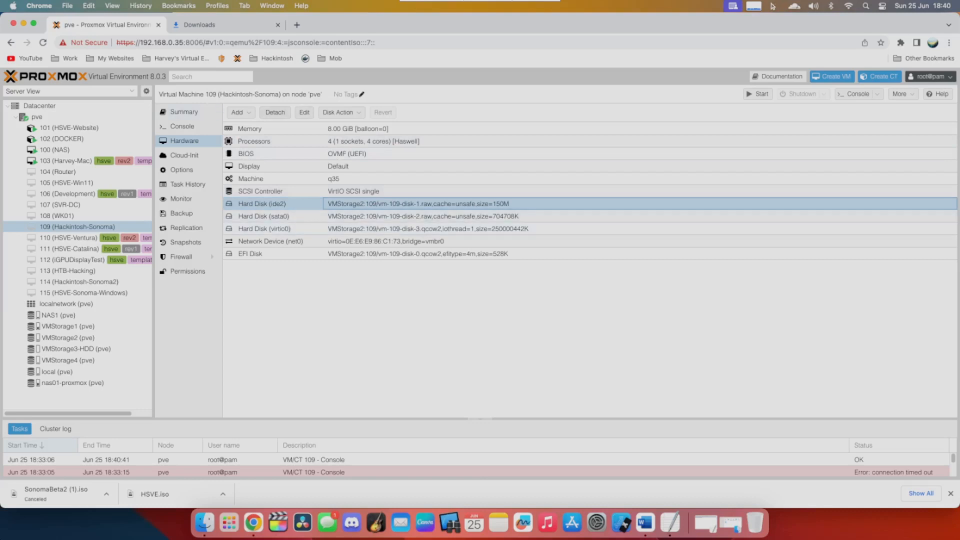
{"action": "left_click", "coordinate": [276, 112]}
{"action": "left_click", "coordinate": [459, 295]}
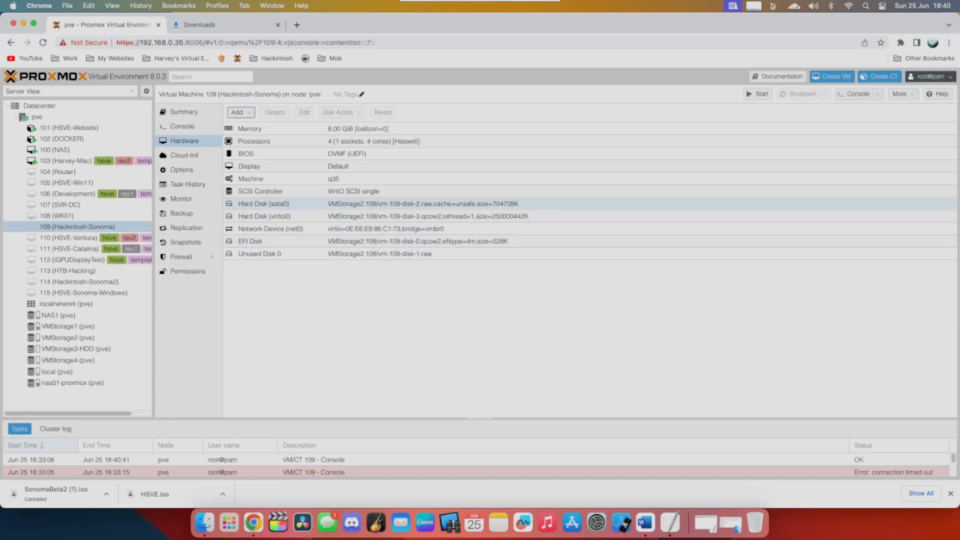
- Detach the sata0 hard disk from virtual machine 109 (Hackintosh-Sonoma)
{"action": "left_click", "coordinate": [272, 204]}
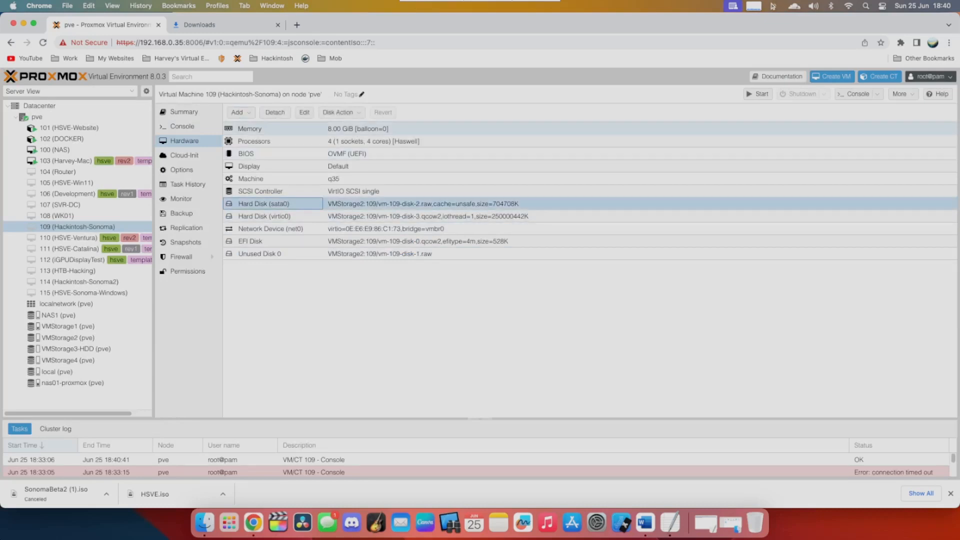
{"action": "left_click", "coordinate": [275, 112]}
{"action": "left_click", "coordinate": [459, 295]}
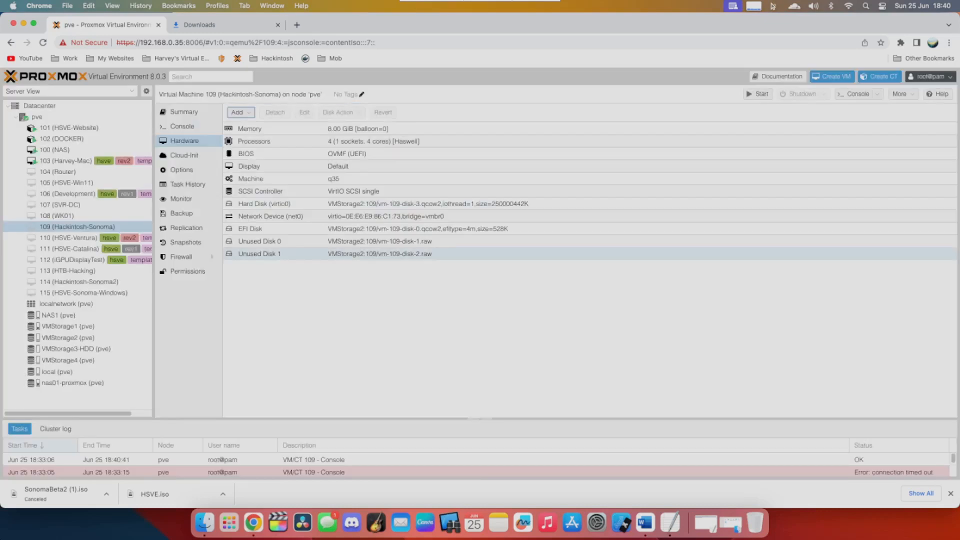
{"action": "double_click", "coordinate": [258, 254]}
{"action": "key", "text": "Escape"}
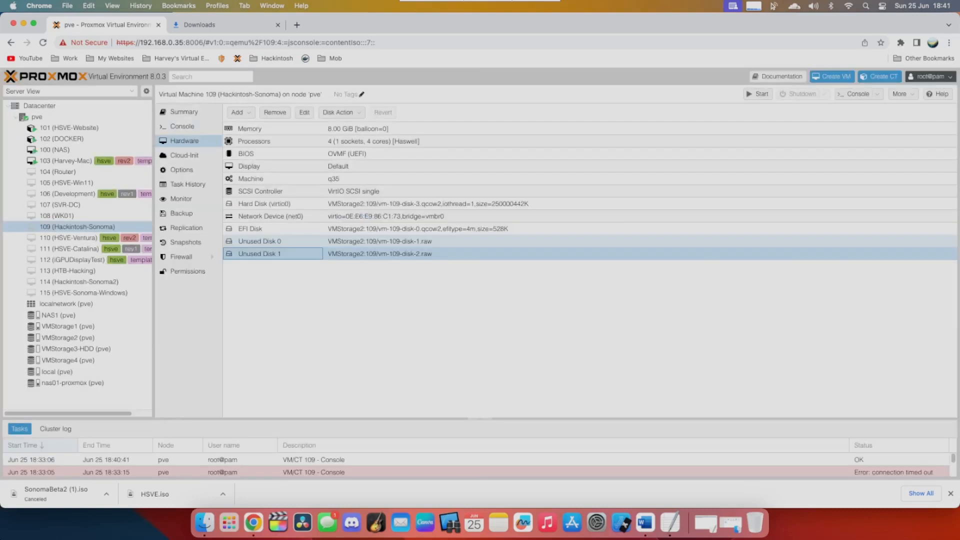
{"action": "left_click", "coordinate": [259, 242]}
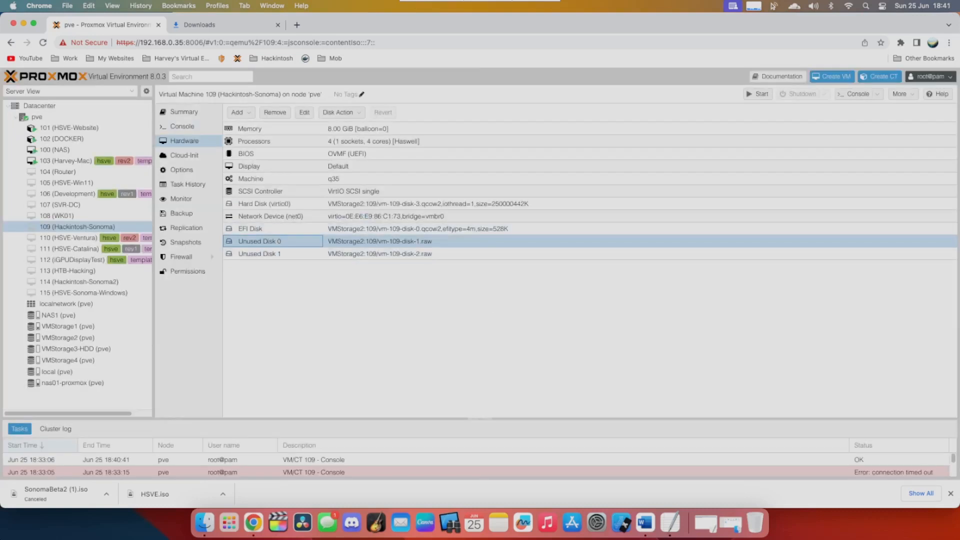
{"action": "double_click", "coordinate": [259, 241]}
{"action": "left_click", "coordinate": [421, 242]}
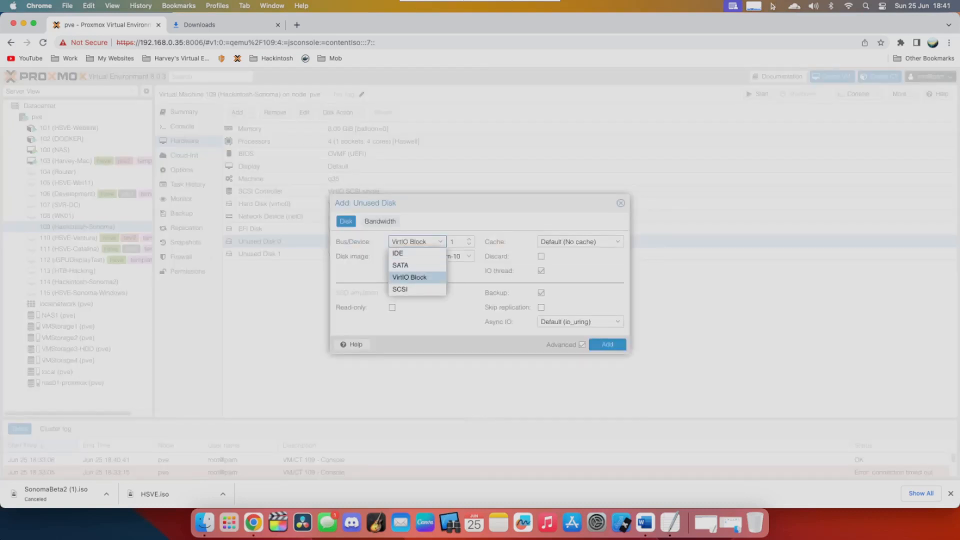
{"action": "left_click", "coordinate": [621, 203]}
{"action": "left_click", "coordinate": [400, 241]}
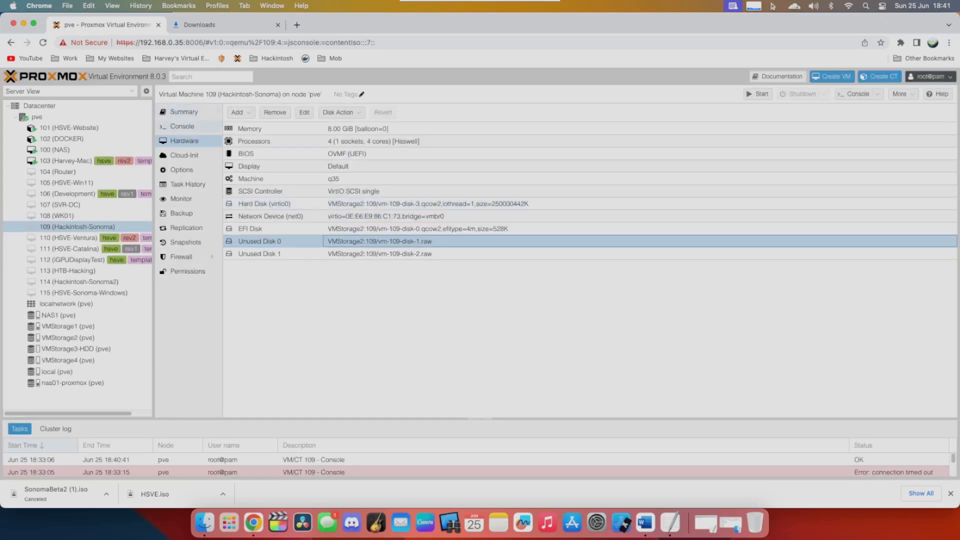
- Show the console of virtual machine 109 (Hackintosh-Sonoma) in full screen and start the machine
{"action": "left_click", "coordinate": [182, 126]}
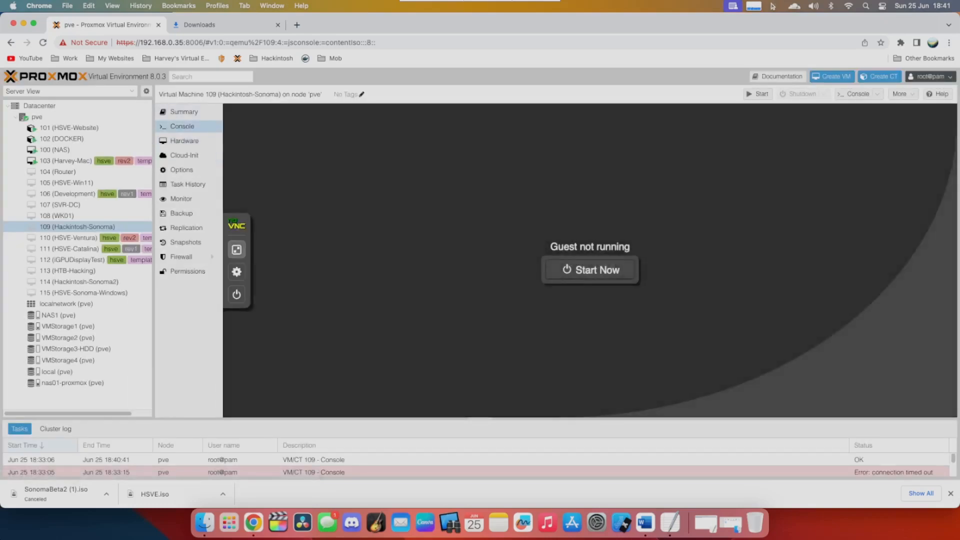
{"action": "left_click", "coordinate": [237, 248]}
{"action": "double_click", "coordinate": [478, 279]}
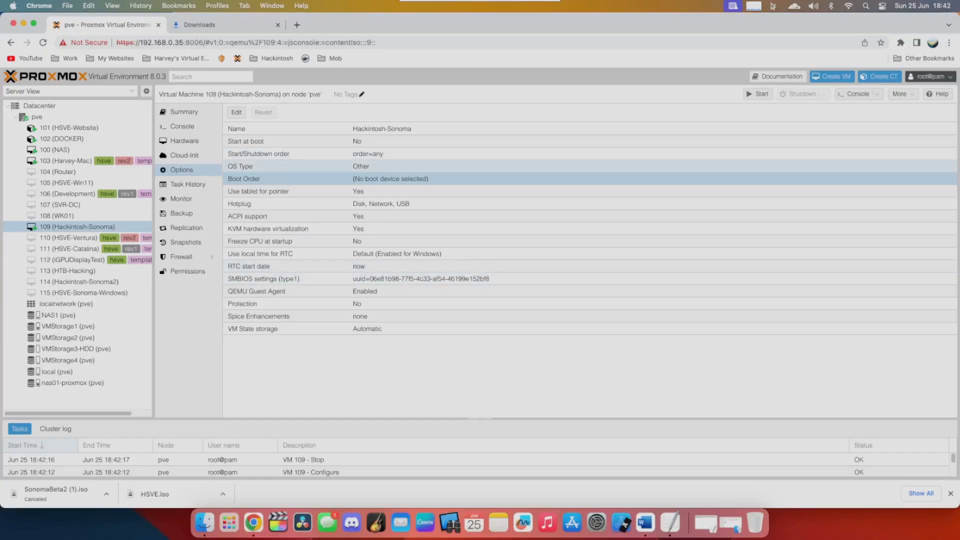
- Enable only the virtio0 disk in the boot order of virtual machine 109 and save the change
{"action": "left_click", "coordinate": [391, 179]}
{"action": "double_click", "coordinate": [391, 179]}
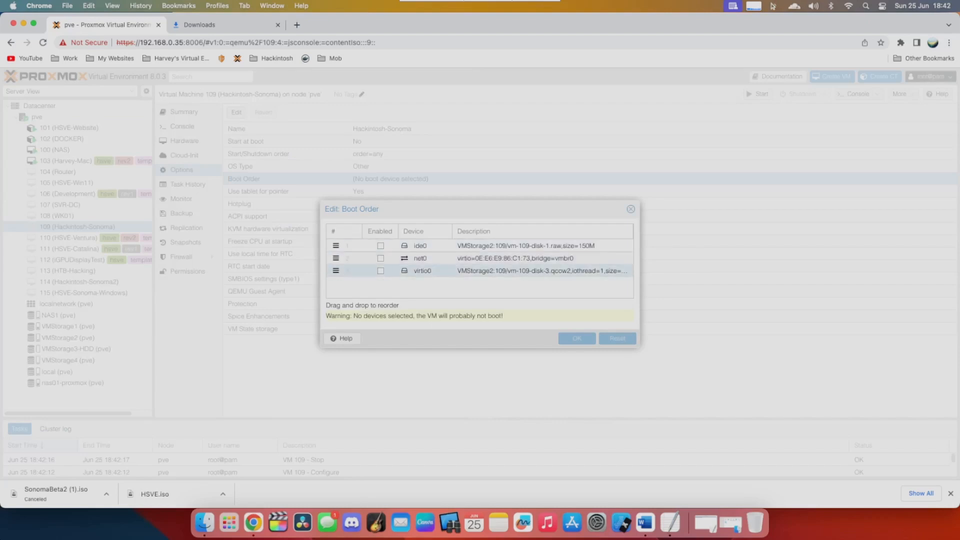
{"action": "left_click", "coordinate": [380, 271]}
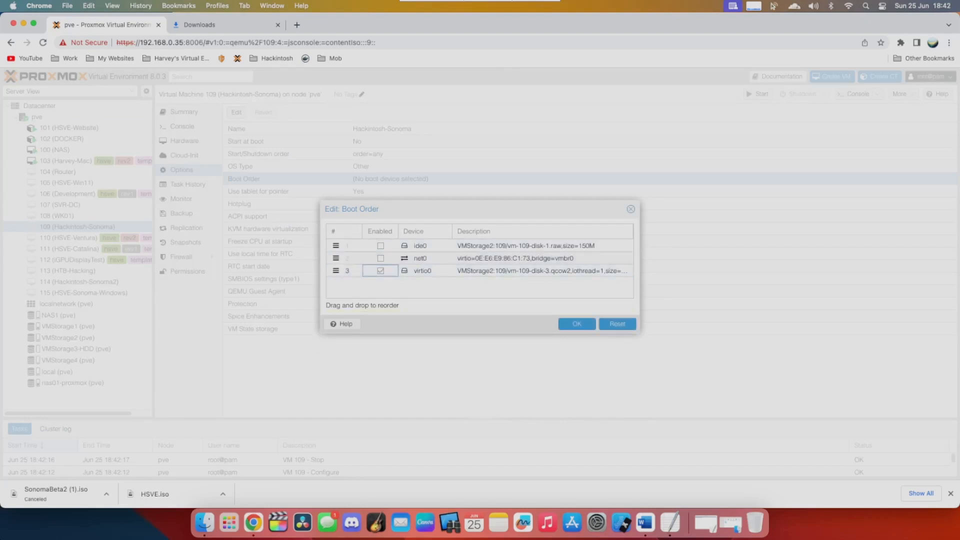
{"action": "left_click", "coordinate": [577, 324]}
- Start virtual machine 109 in a full-screen console and boot HSVESonomaBeta2 from the OpenCore boot menu
{"action": "left_click", "coordinate": [182, 126]}
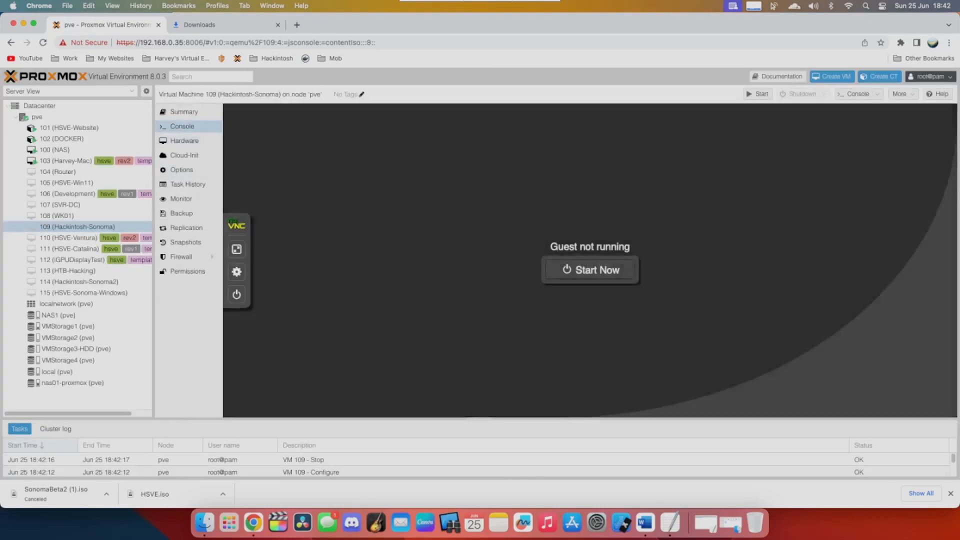
{"action": "left_click", "coordinate": [237, 249]}
{"action": "left_click", "coordinate": [478, 286]}
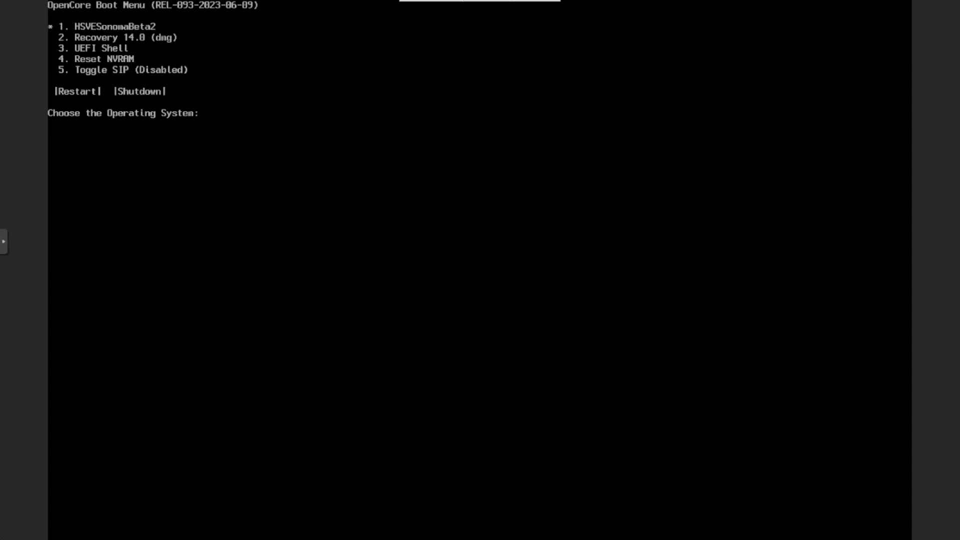
{"action": "key", "text": "Return"}
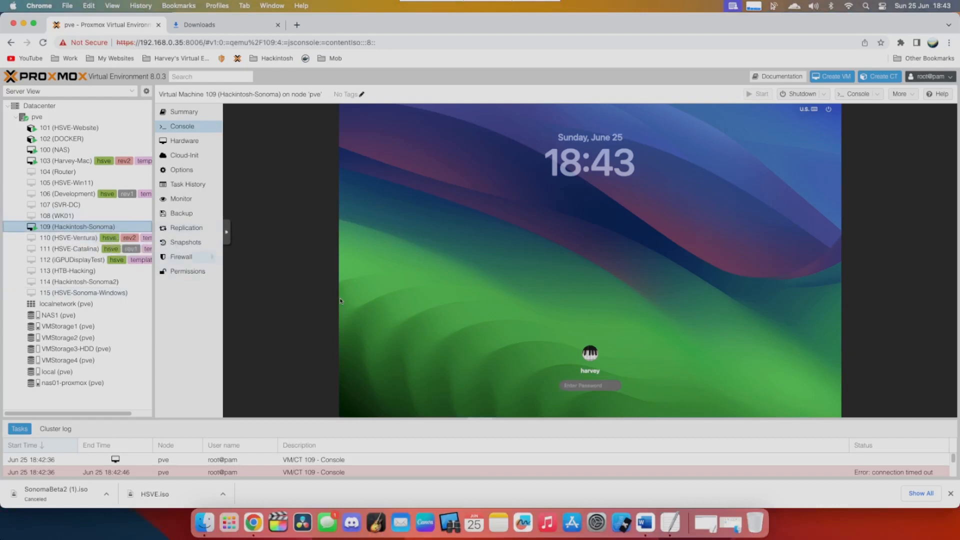
- Check whether virtual machine 109 supports snapshots and inspect the settings of its ide0 hard disk
{"action": "left_click", "coordinate": [186, 242]}
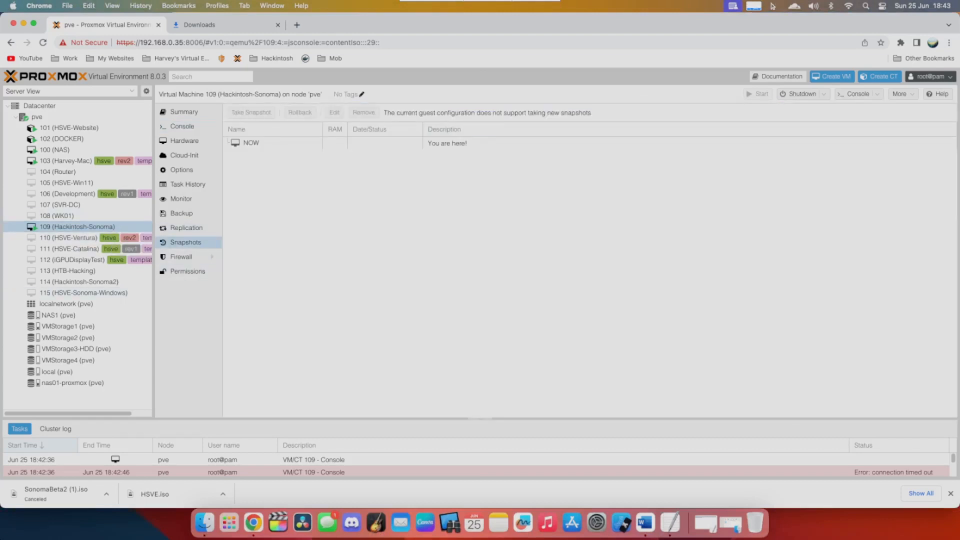
{"action": "left_click_drag", "start_coordinate": [391, 113], "coordinate": [588, 113]}
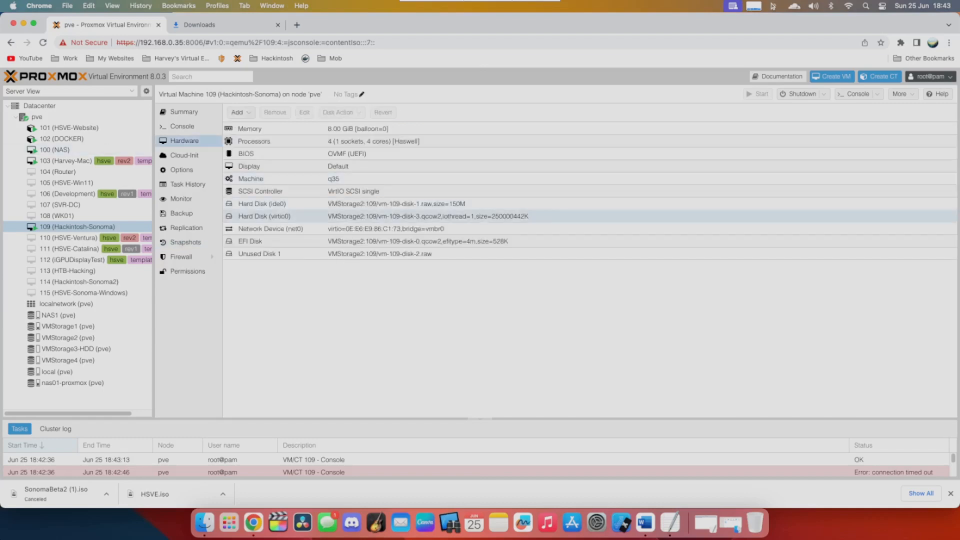
{"action": "left_click", "coordinate": [273, 216]}
{"action": "double_click", "coordinate": [273, 204]}
{"action": "left_click", "coordinate": [621, 204]}
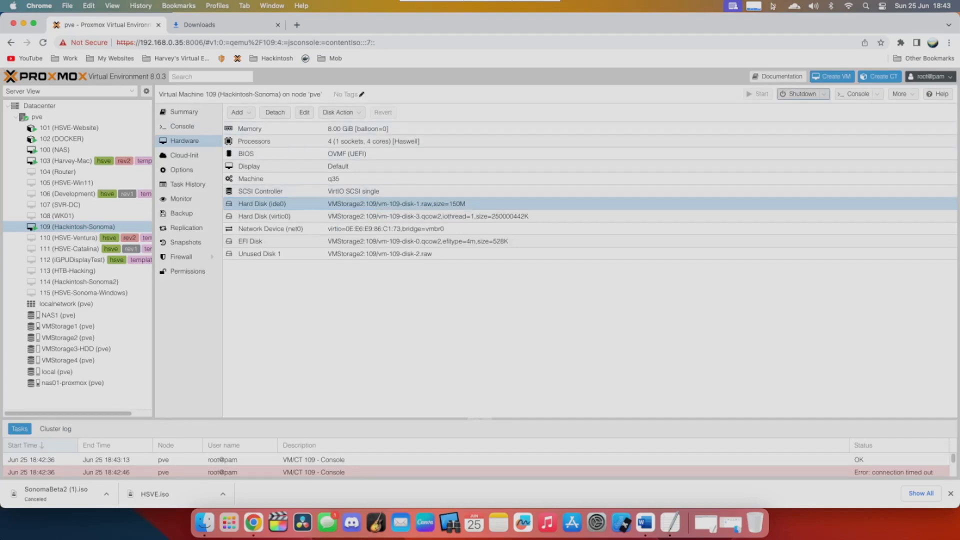
- Stop virtual machine 109 and detach its ide0 hard disk
{"action": "left_click", "coordinate": [824, 94]}
{"action": "left_click", "coordinate": [801, 142]}
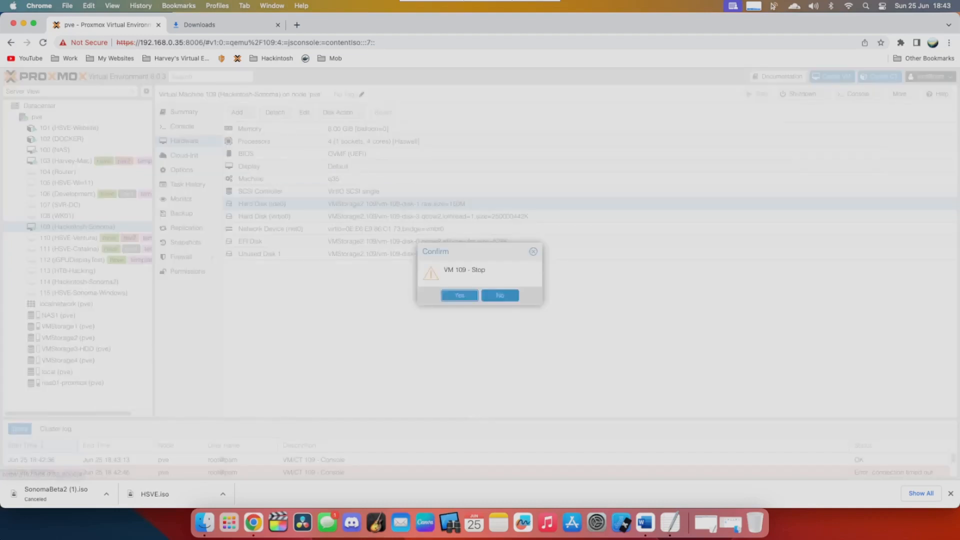
{"action": "key", "text": "Return"}
{"action": "left_click", "coordinate": [275, 112]}
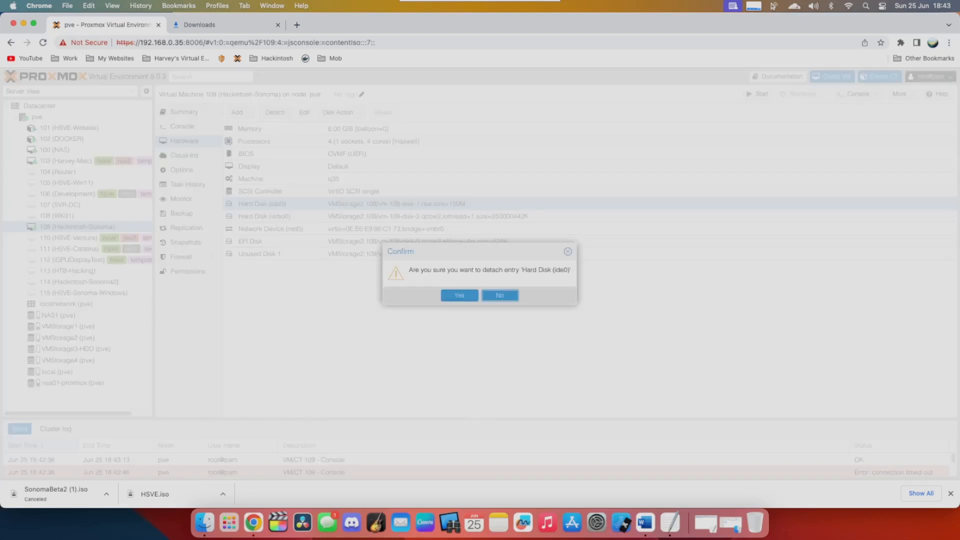
{"action": "left_click", "coordinate": [459, 295]}
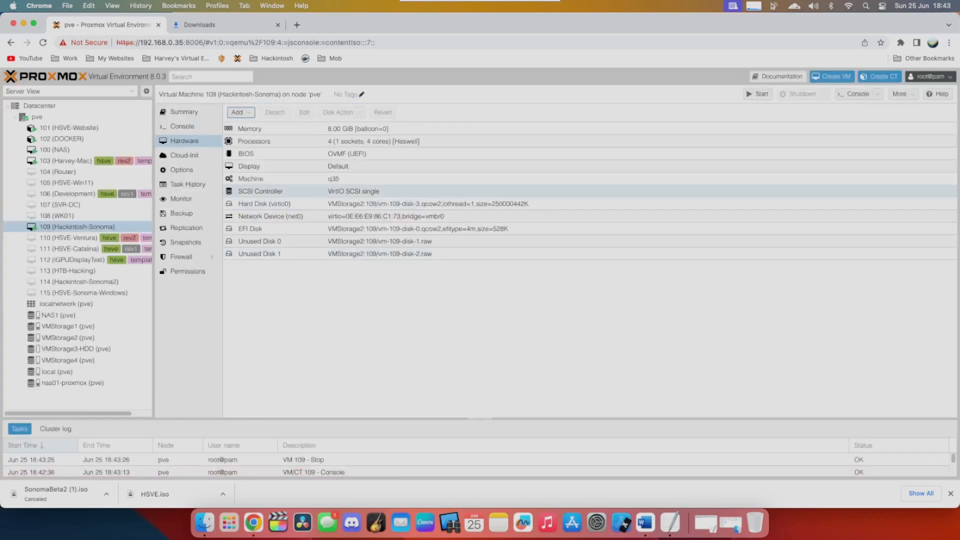
- Take a snapshot of virtual machine 109 named cleaninstall with the description "Just as I installed this OS"
{"action": "left_click", "coordinate": [186, 243]}
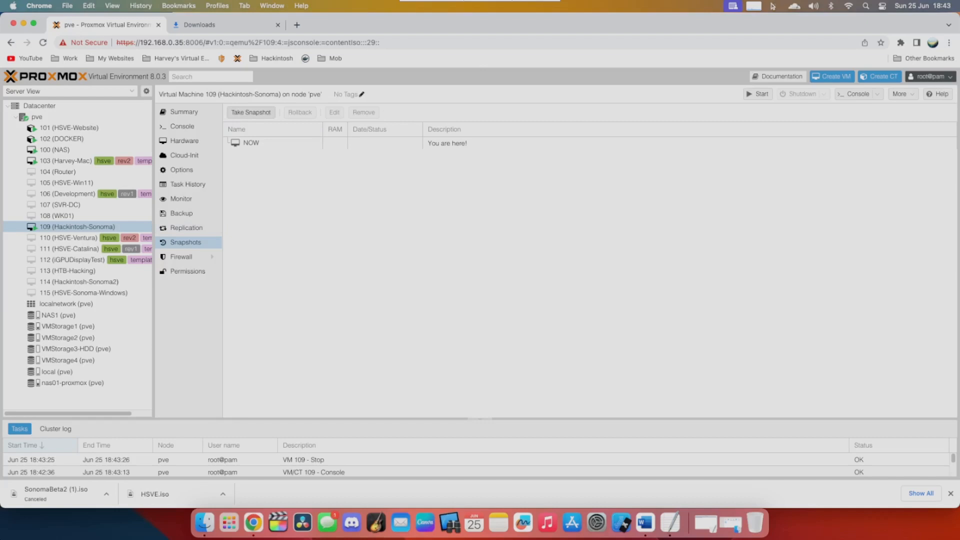
{"action": "left_click", "coordinate": [251, 112]}
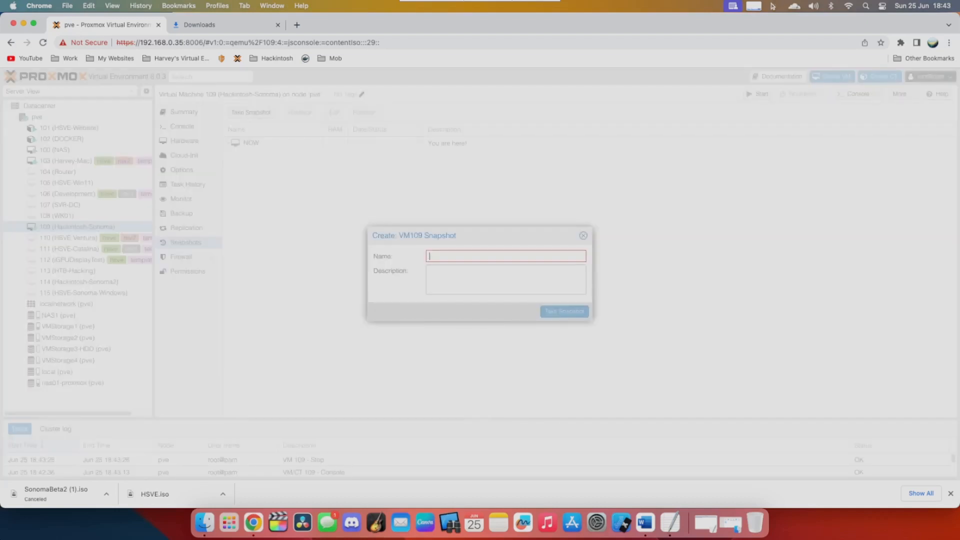
{"action": "type", "text": "cleaninstall"}
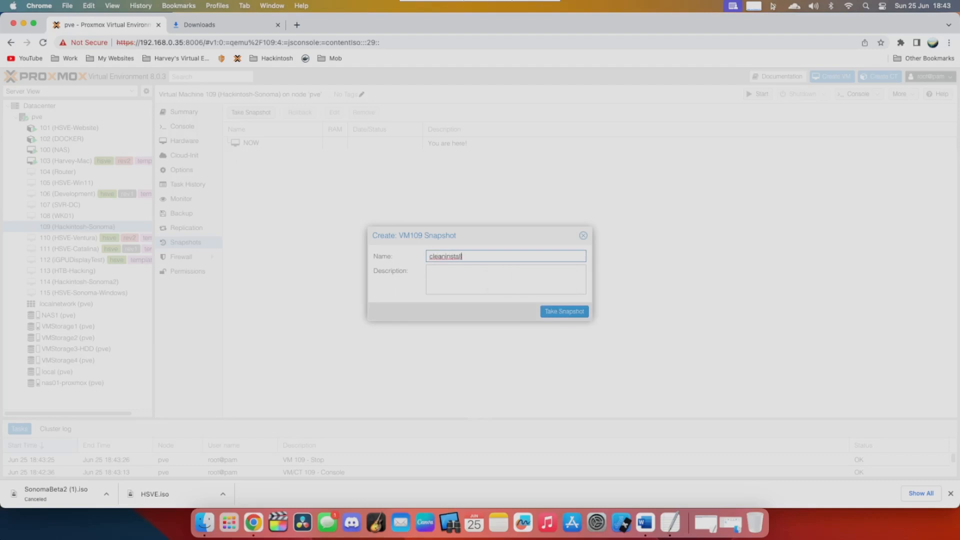
{"action": "key", "text": "Tab"}
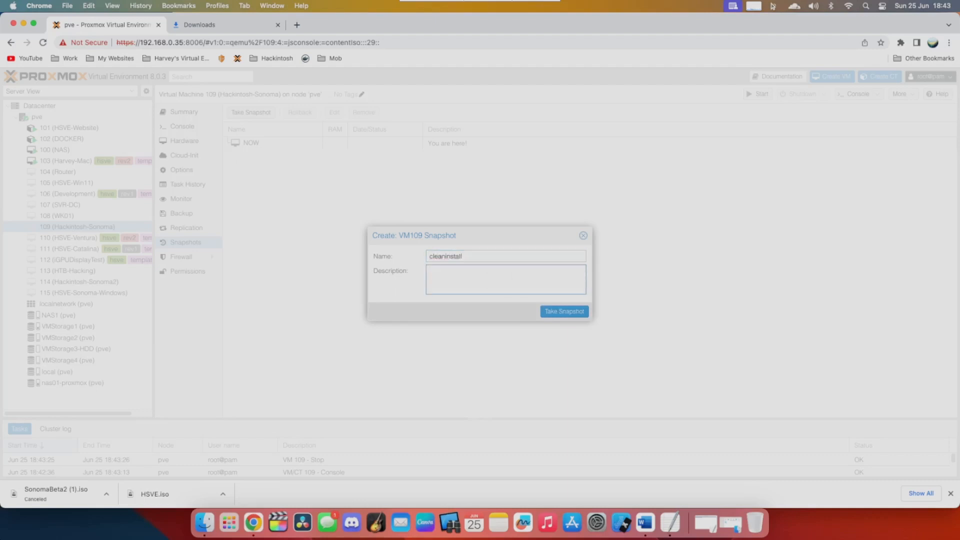
{"action": "type", "text": "Just as I installed this OS"}
{"action": "key", "text": "Return"}
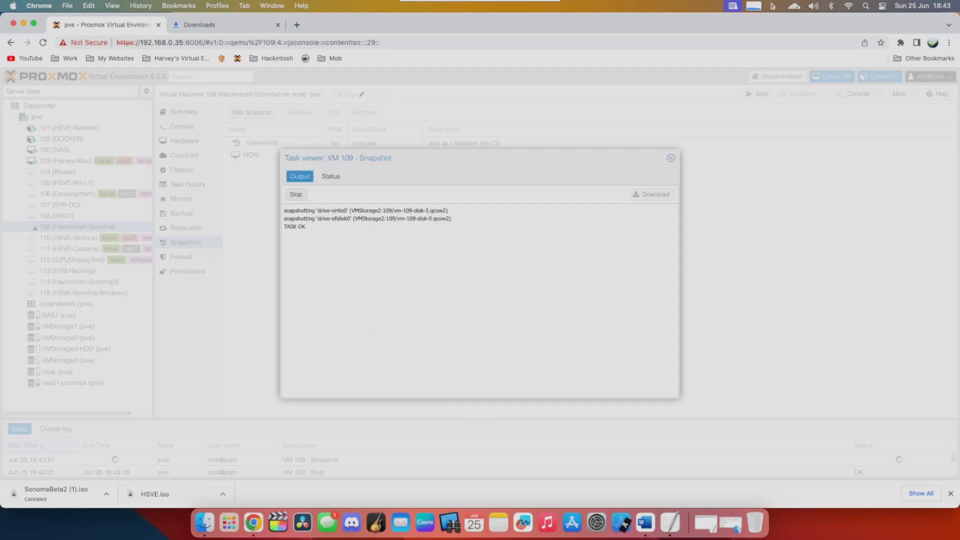
- Start virtual machine 109 again from its console, switch to full screen and boot HSVESonomaBeta2
{"action": "left_click", "coordinate": [182, 126]}
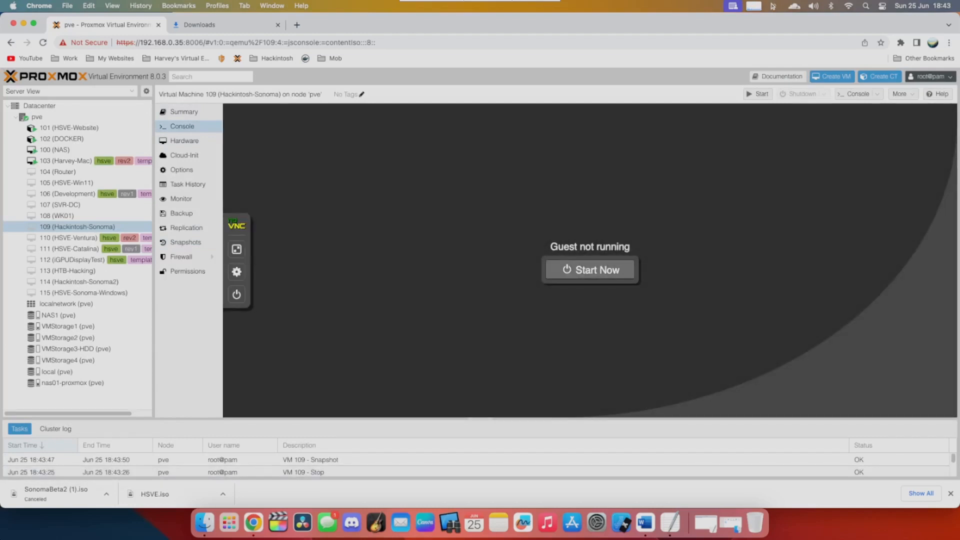
{"action": "left_click", "coordinate": [590, 270]}
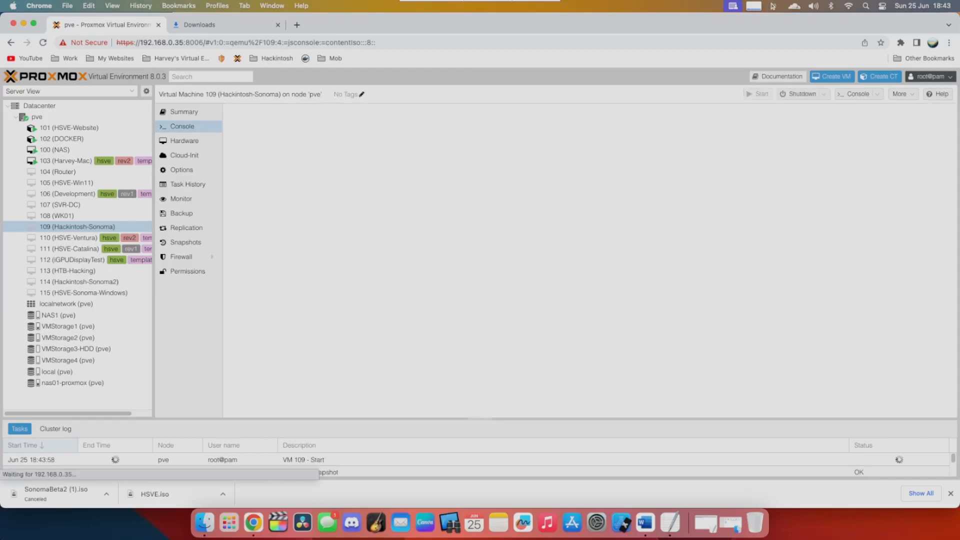
{"action": "left_click", "coordinate": [236, 249]}
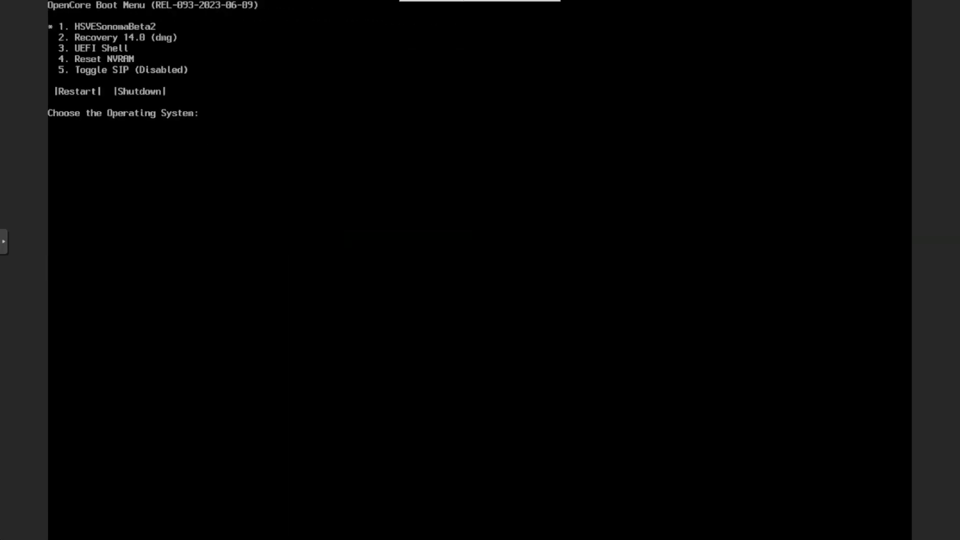
{"action": "key", "text": "Return"}
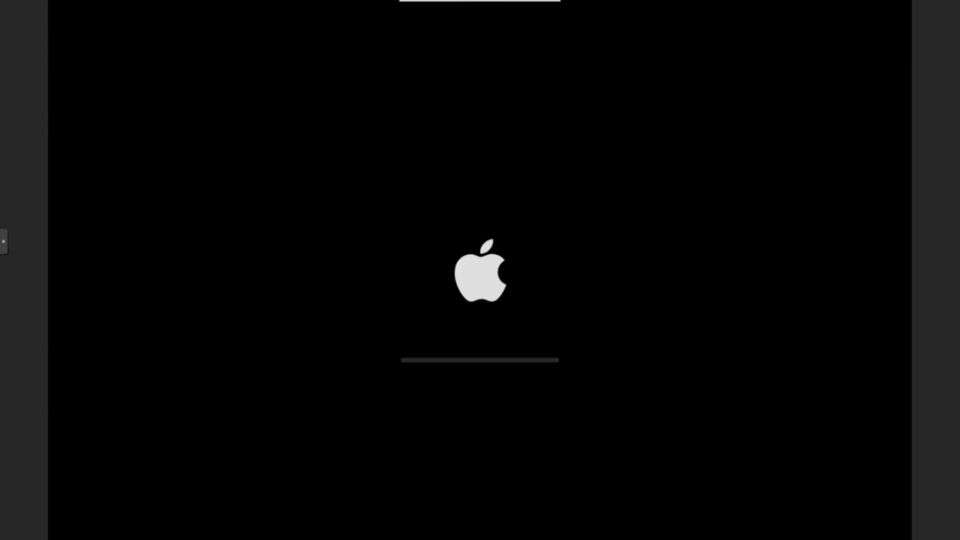